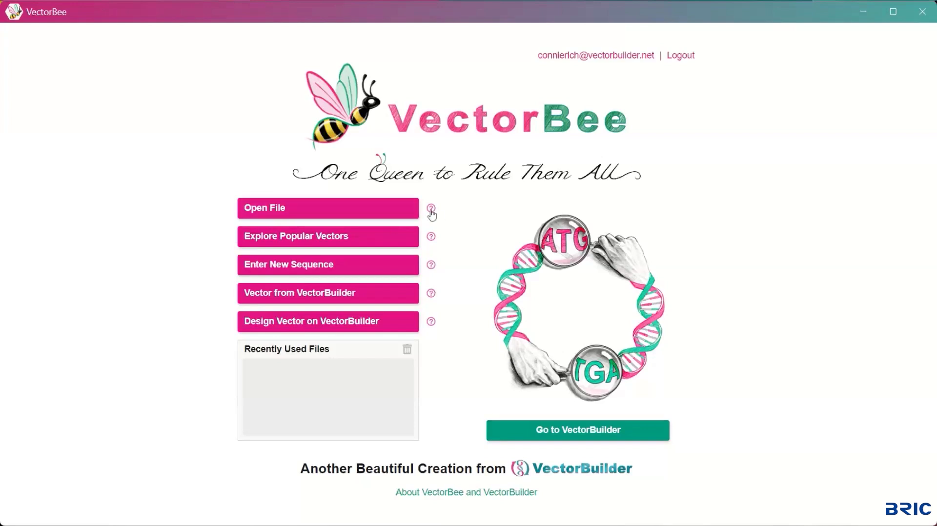
Check the file formats supported for opening, and browse the list of popular vectors without opening one.
mouse_move(434, 211)
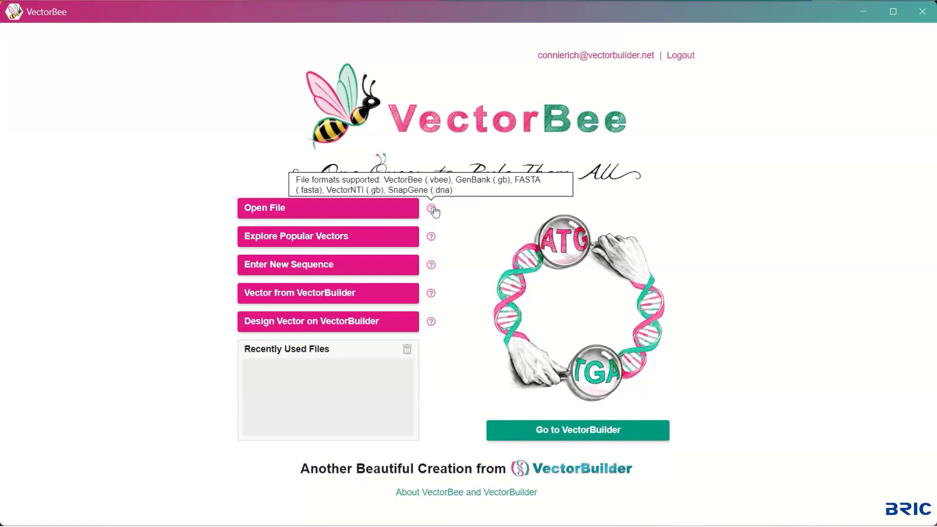
left_click(338, 242)
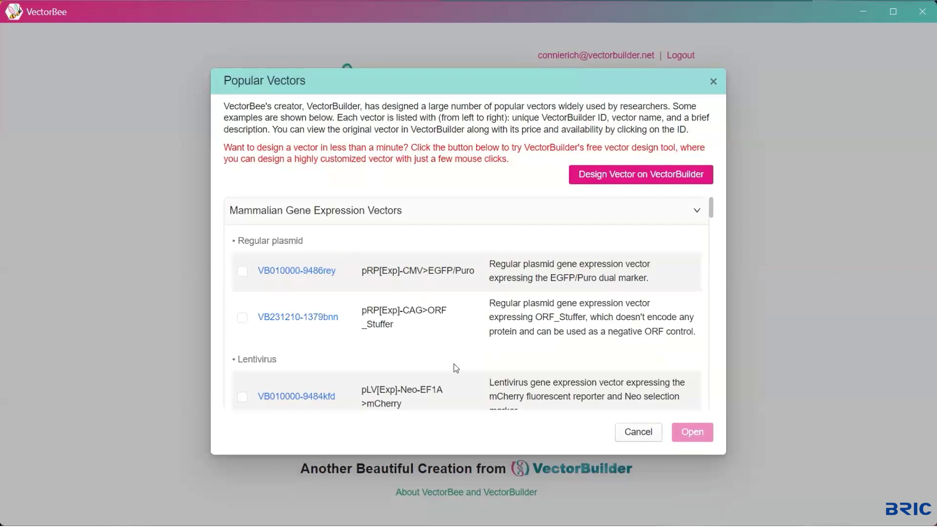
scroll(456, 369, "down", 10)
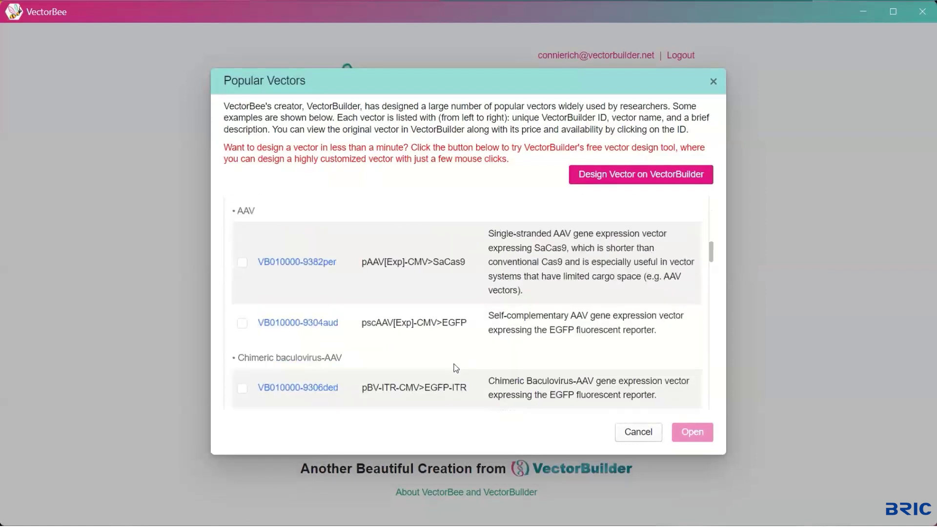
scroll(456, 369, "down", 1)
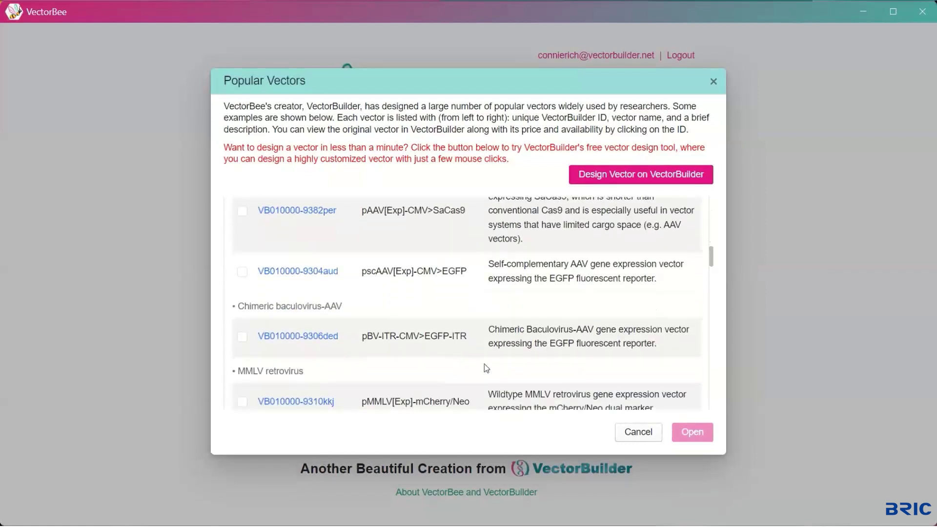
left_click(636, 433)
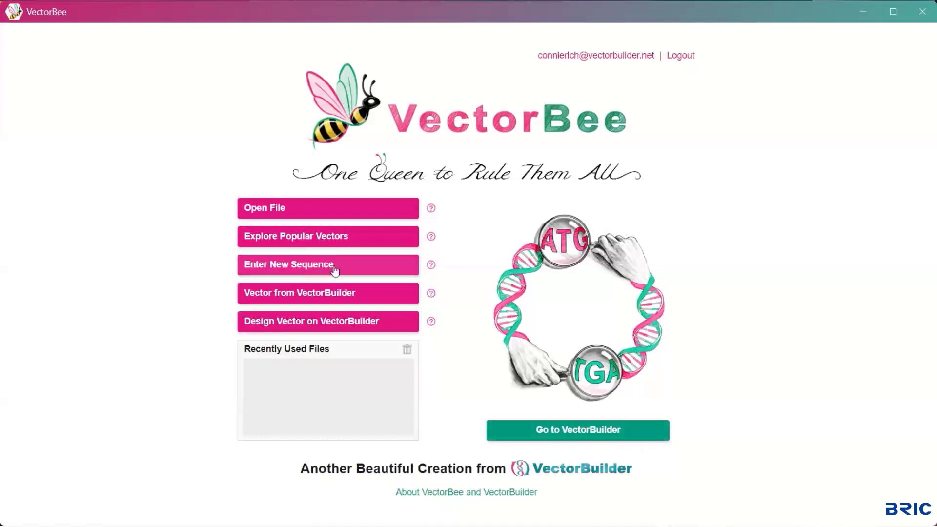
left_click(335, 300)
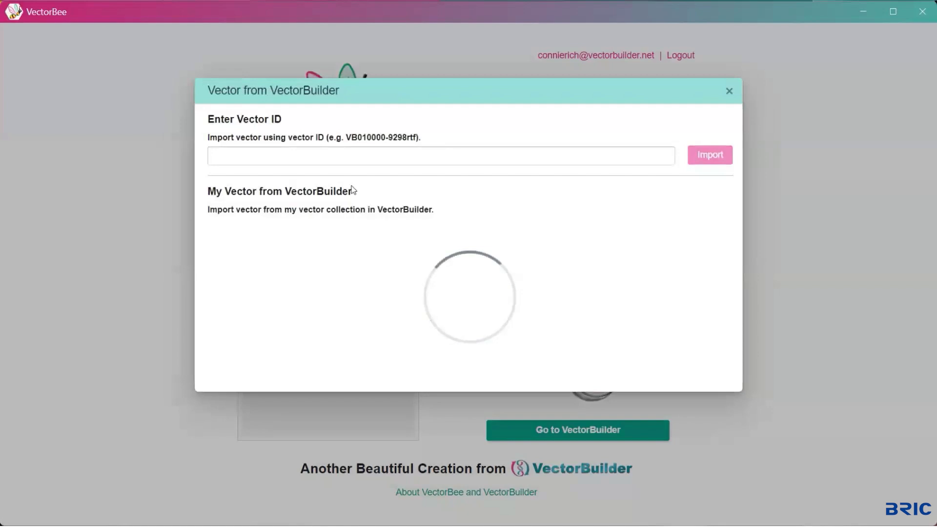
left_click(349, 158)
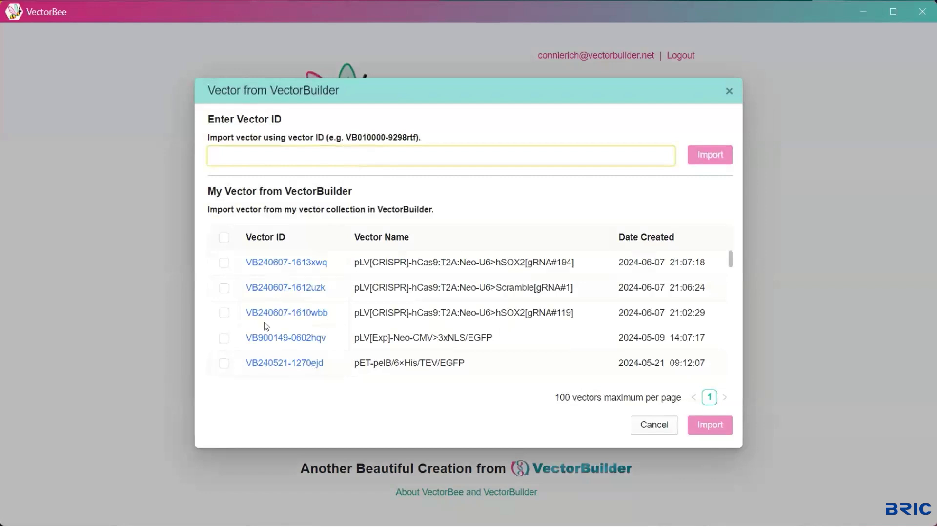
left_click(226, 266)
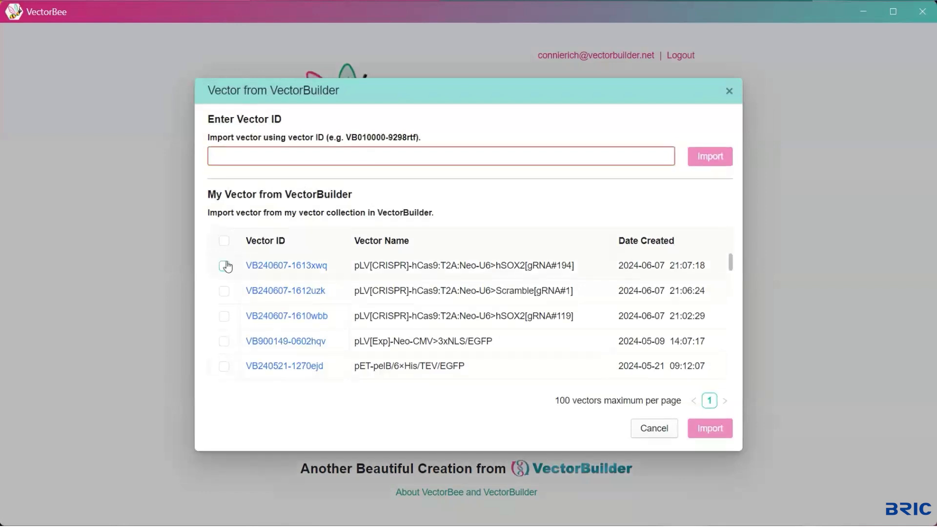
left_click(224, 291)
left_click(224, 317)
left_click(224, 341)
scroll(328, 355, "down", 2)
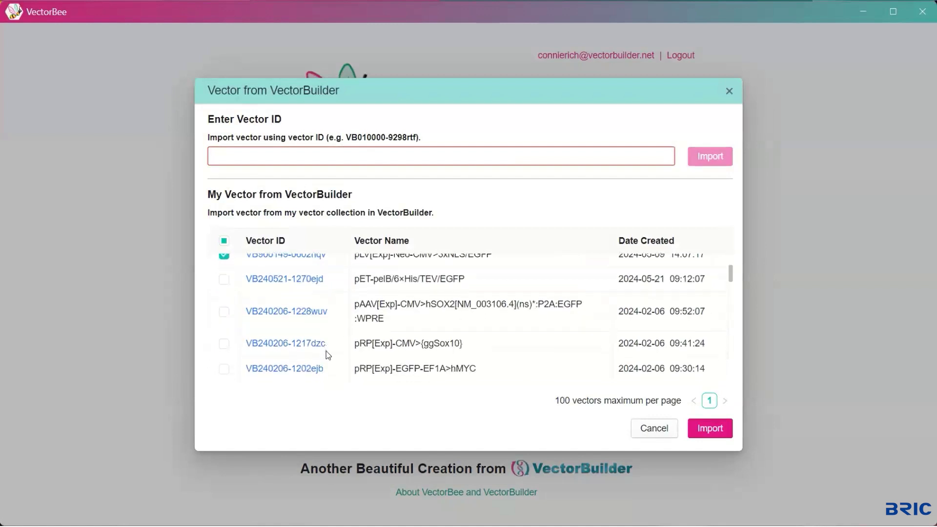
left_click(224, 311)
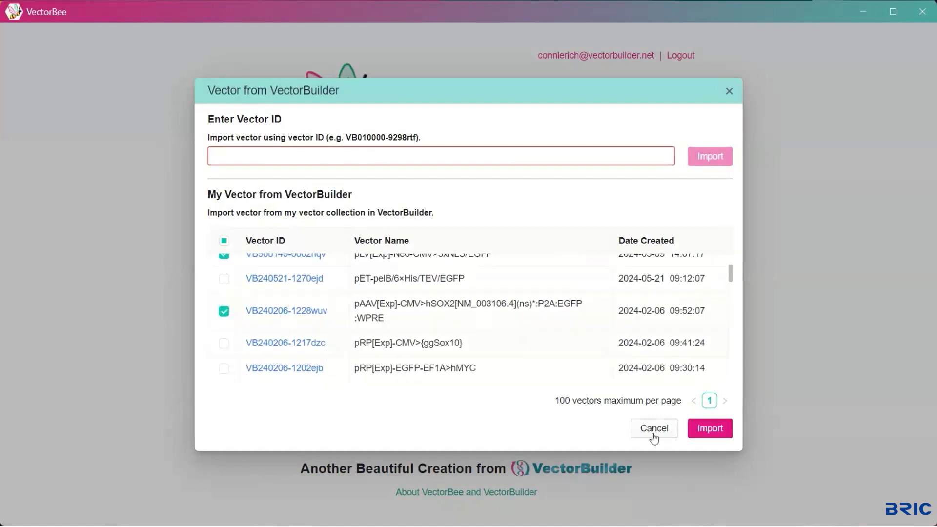
left_click(721, 430)
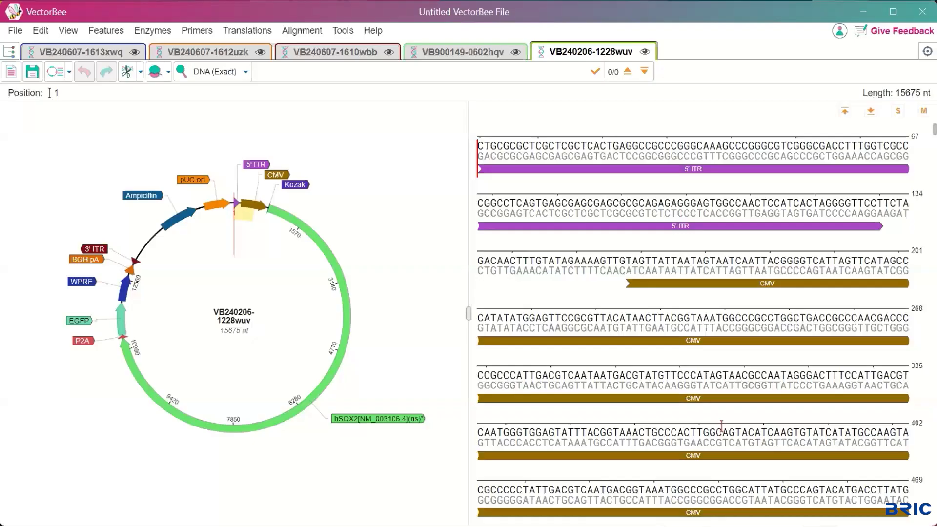
left_click(462, 54)
left_click(335, 57)
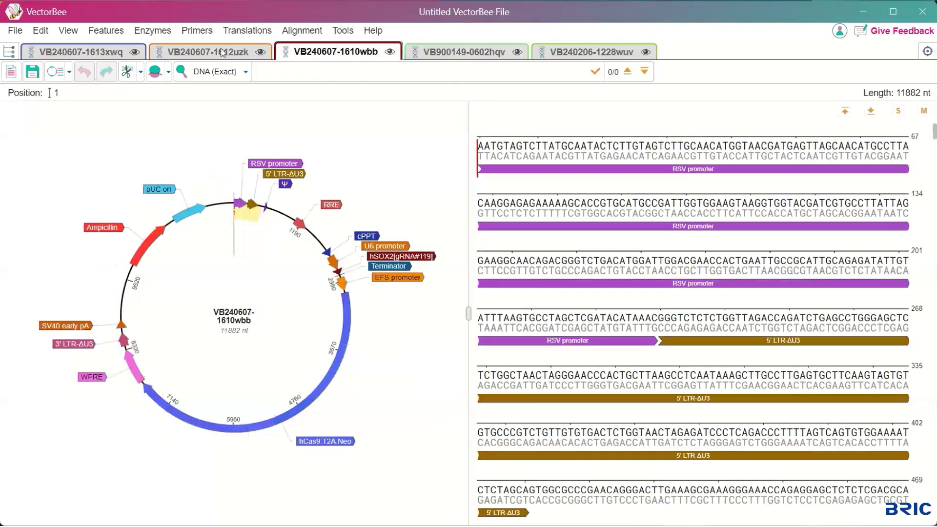
left_click(208, 52)
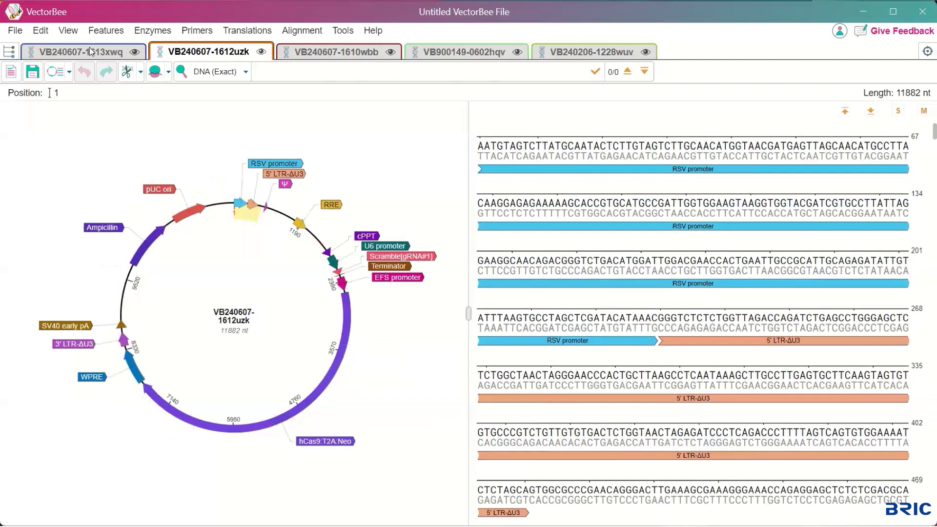
left_click(90, 48)
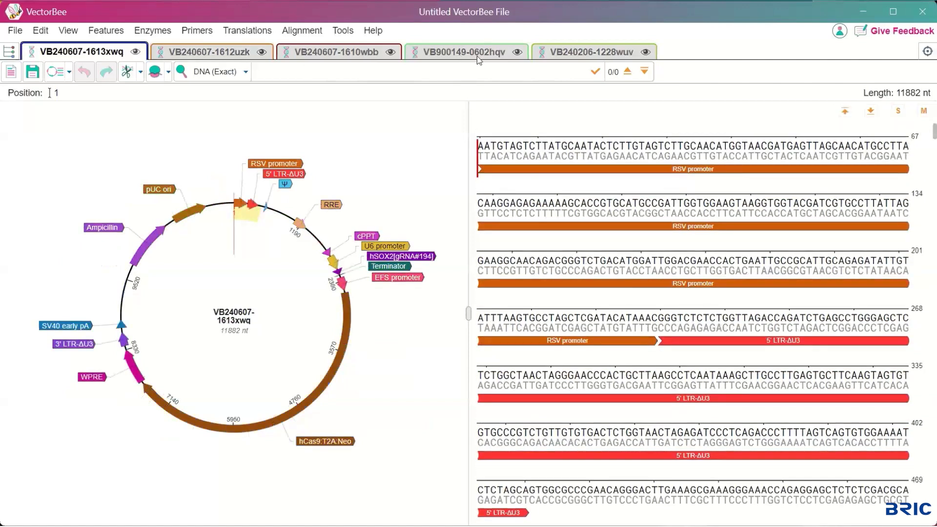
left_click(479, 61)
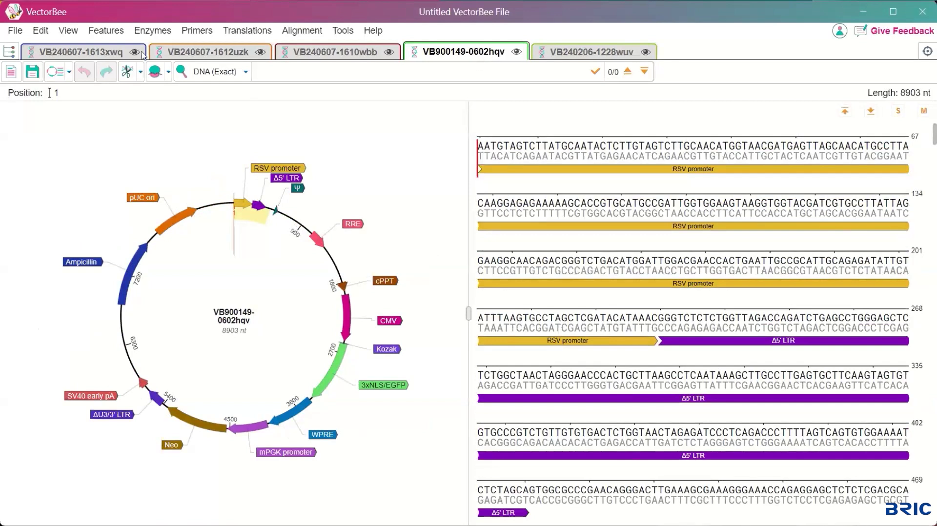
left_click(68, 31)
mouse_move(76, 51)
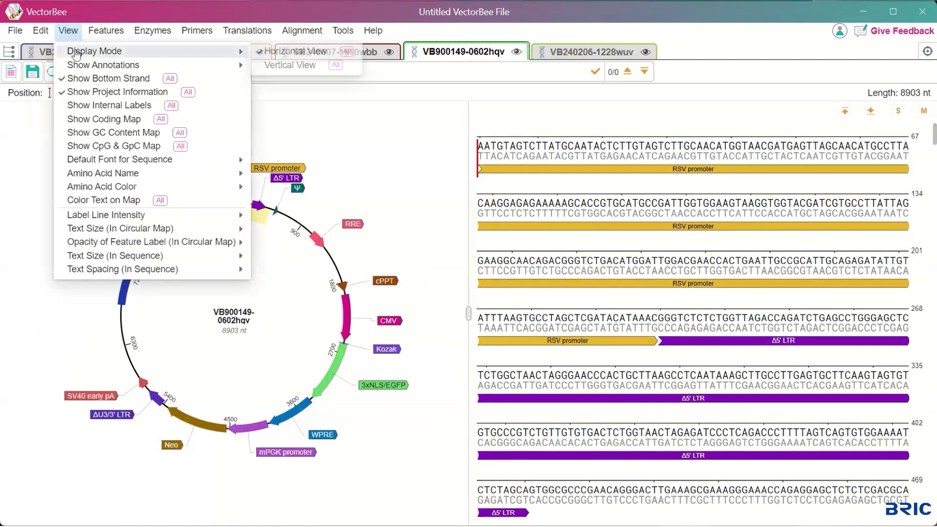
left_click(297, 65)
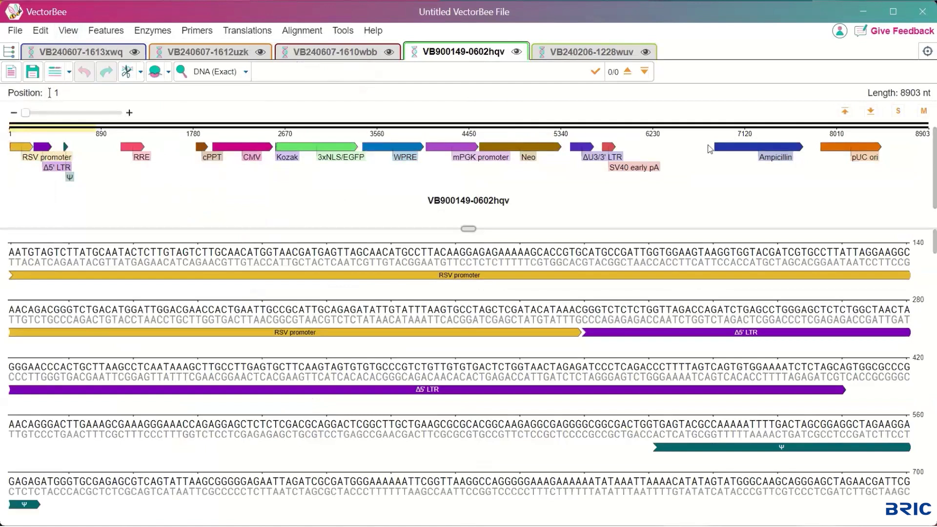
Look through the sequence and inspect the mPGK promoter, SV40 early pA and CMV features by selecting each on the linear map.
scroll(524, 383, "down", 2)
scroll(524, 383, "down", 6)
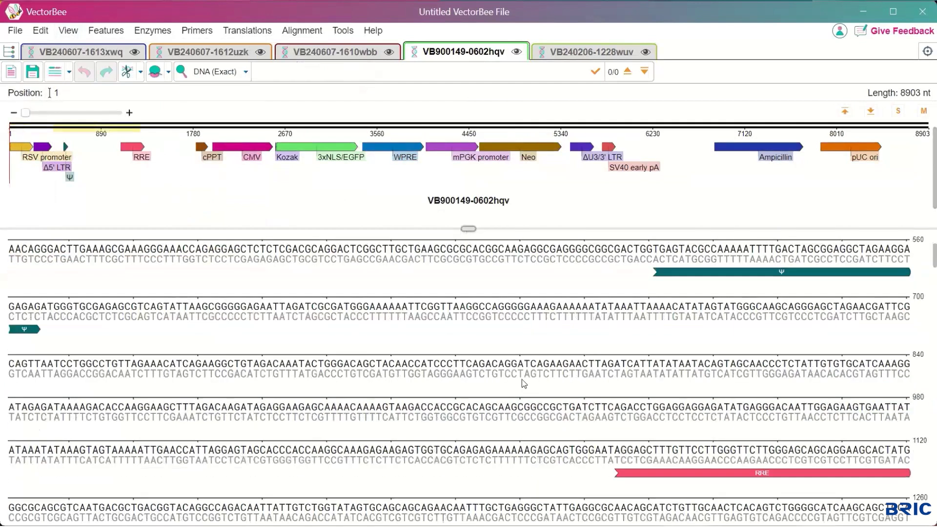
scroll(524, 383, "up", 6)
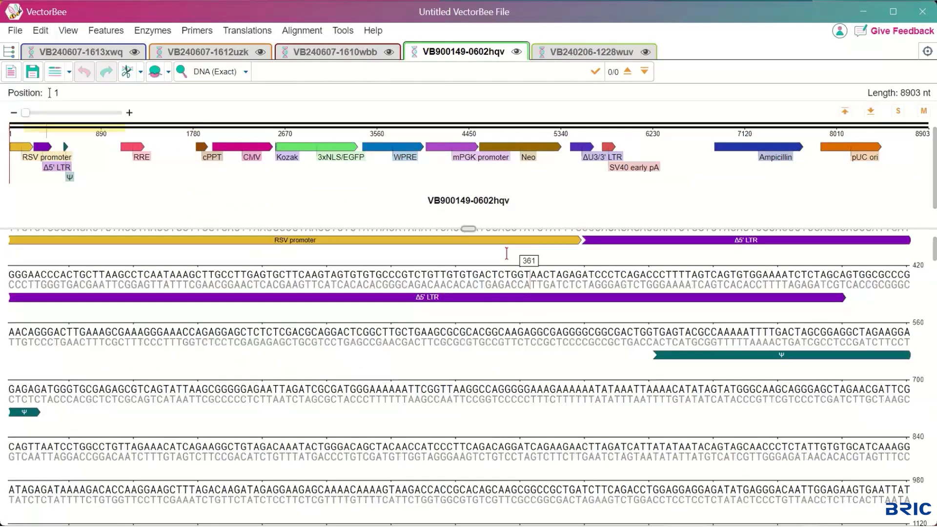
left_click(438, 149)
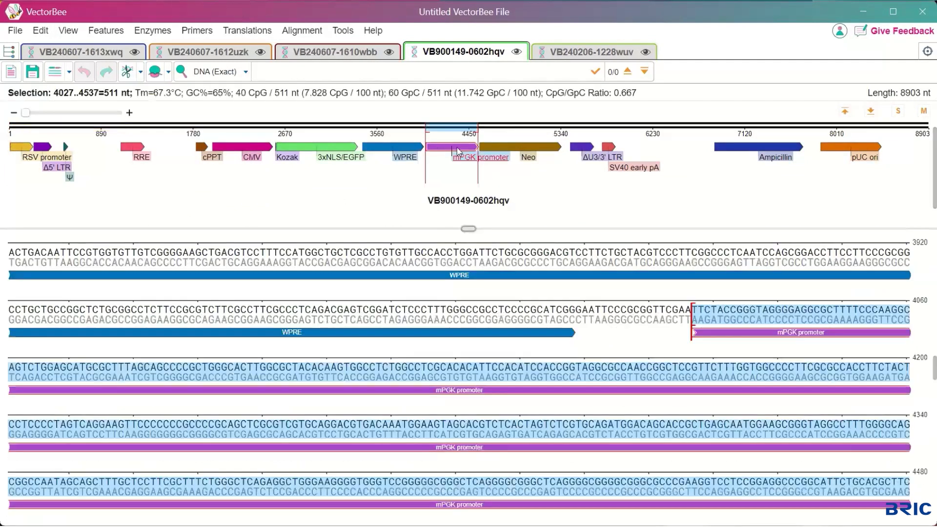
left_click(608, 148)
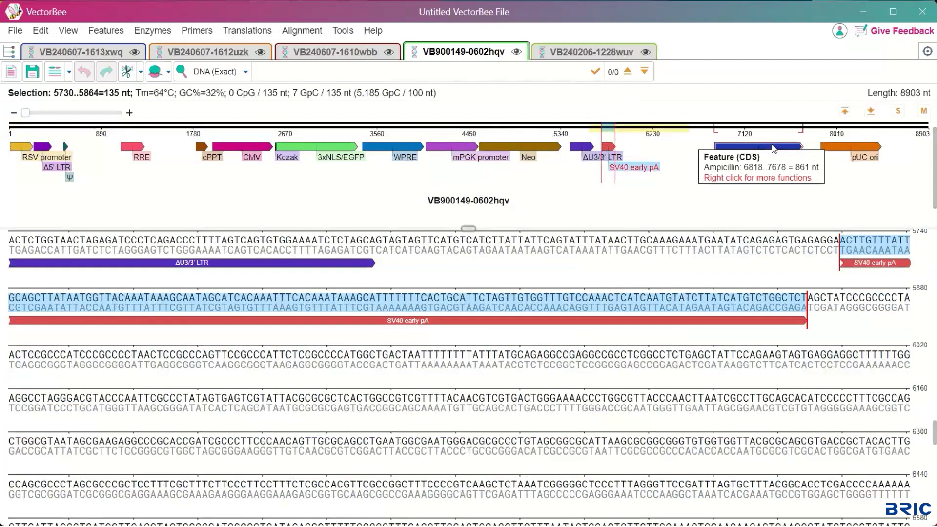
left_click(238, 148)
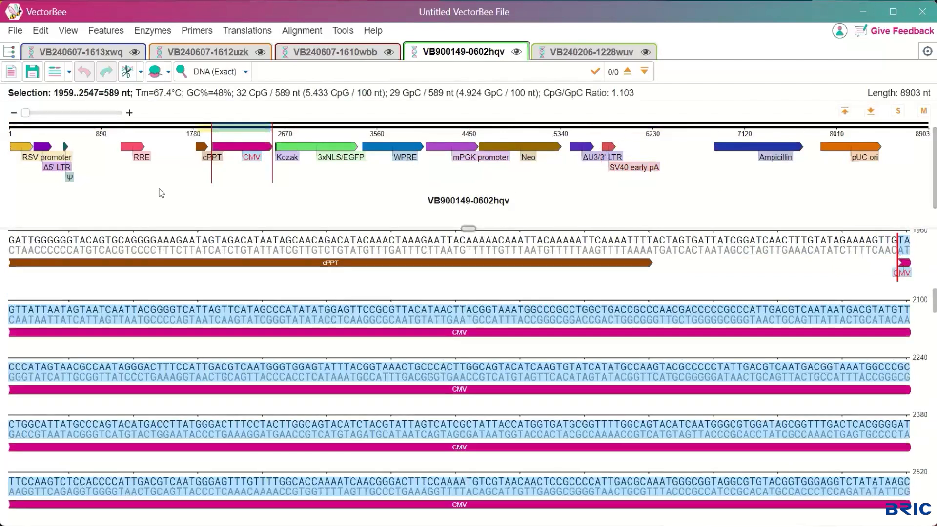
Show the coding map and enlarge the map area to inspect the reading frames above the features.
left_click(68, 31)
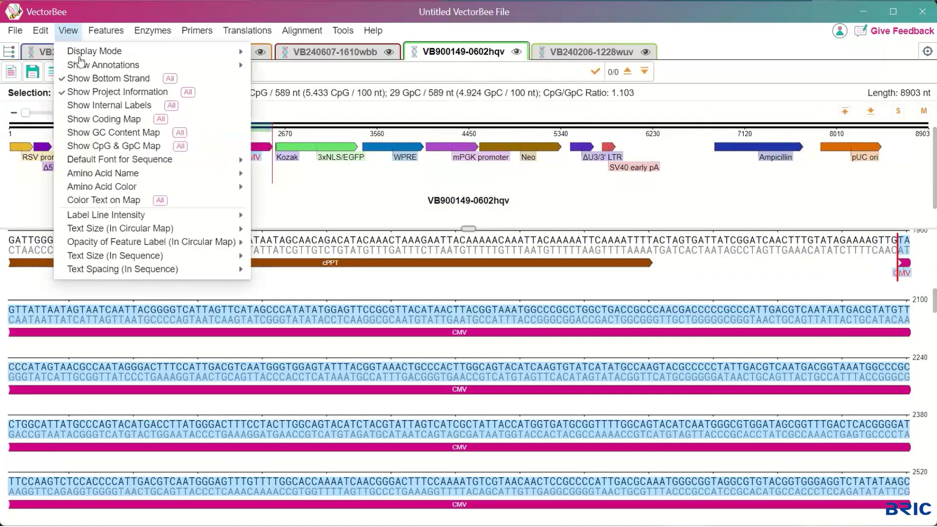
left_click(99, 122)
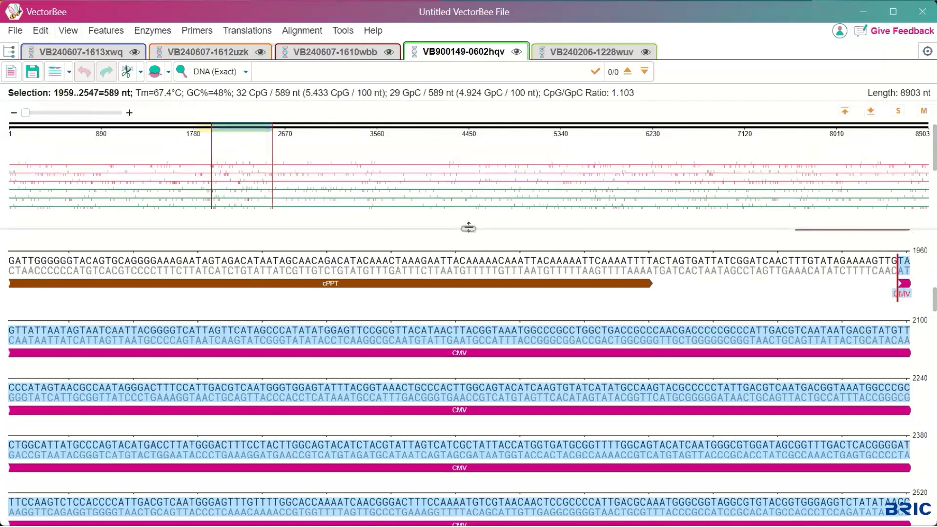
left_click_drag(469, 228, 473, 349)
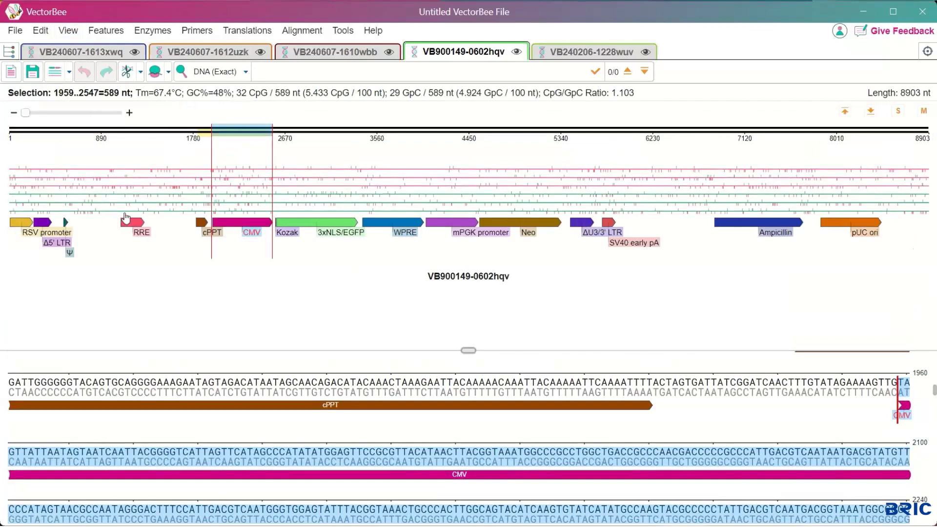
left_click(60, 114)
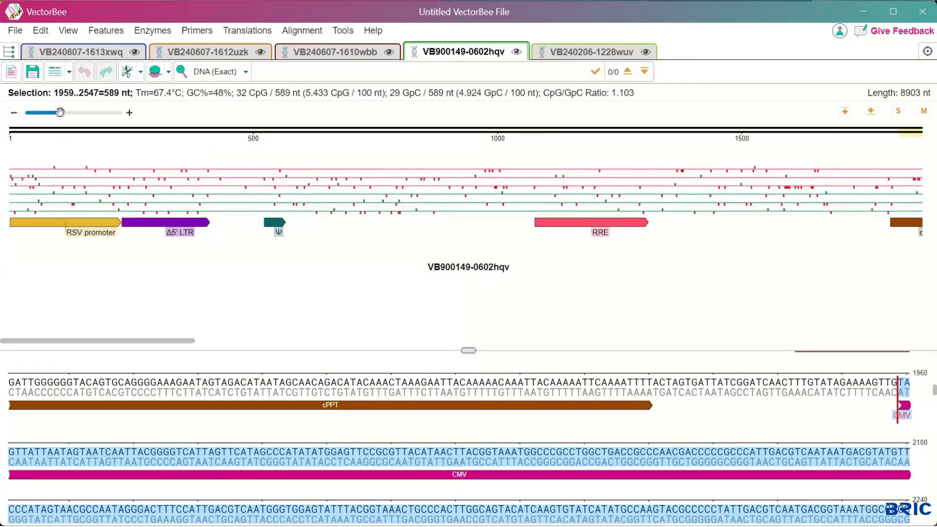
left_click(76, 114)
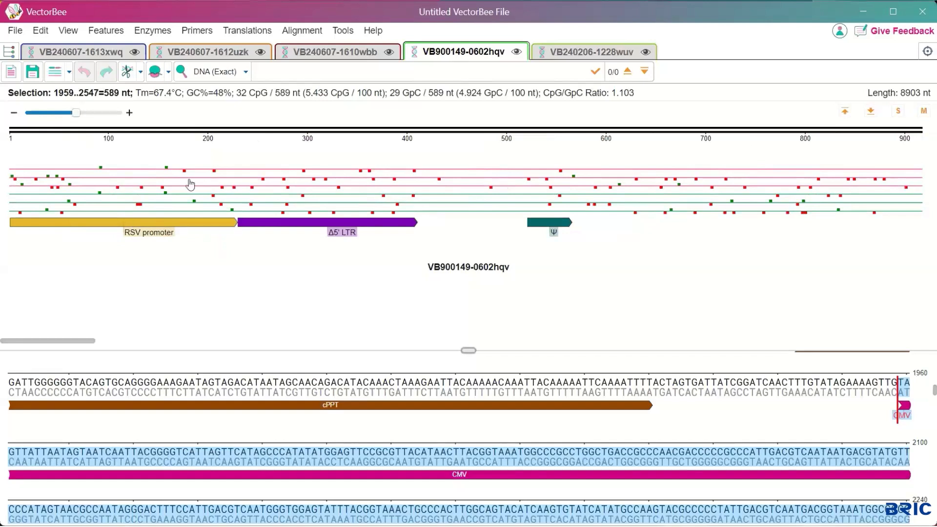
left_click(28, 112)
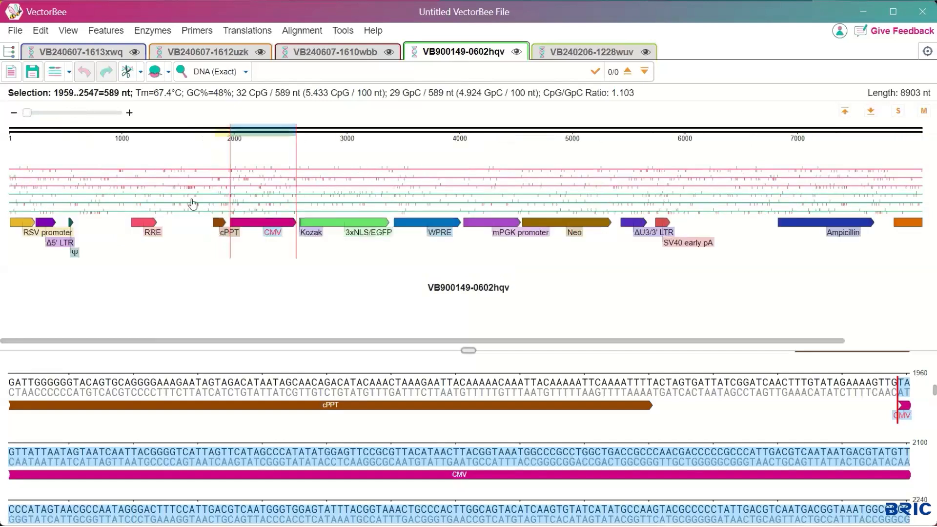
Add the GC content map and the CpG & GpC map to the linear view, enlarging the map area to fit them.
left_click(64, 34)
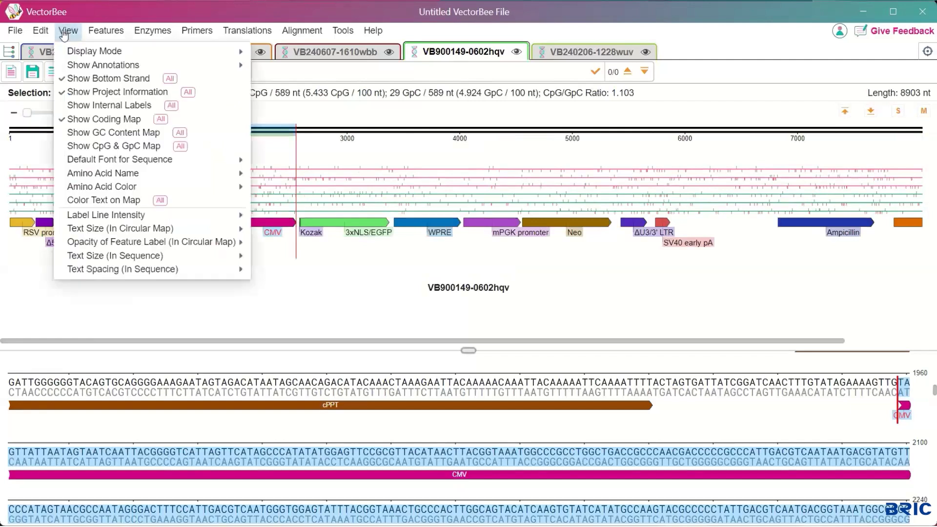
left_click(95, 137)
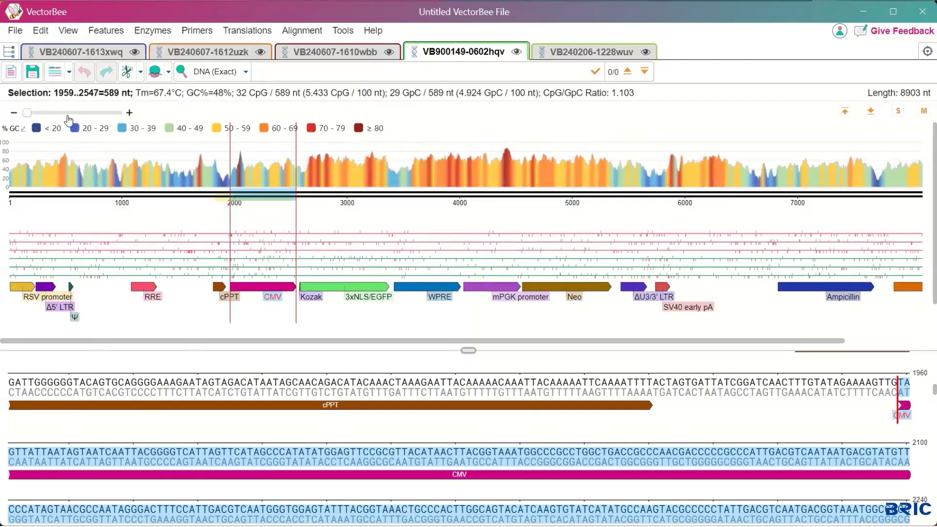
left_click(70, 32)
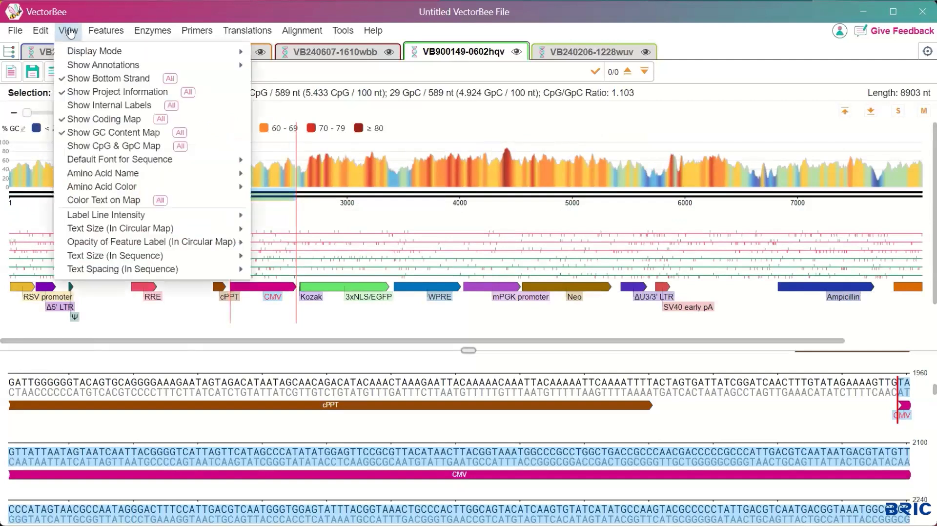
left_click(115, 148)
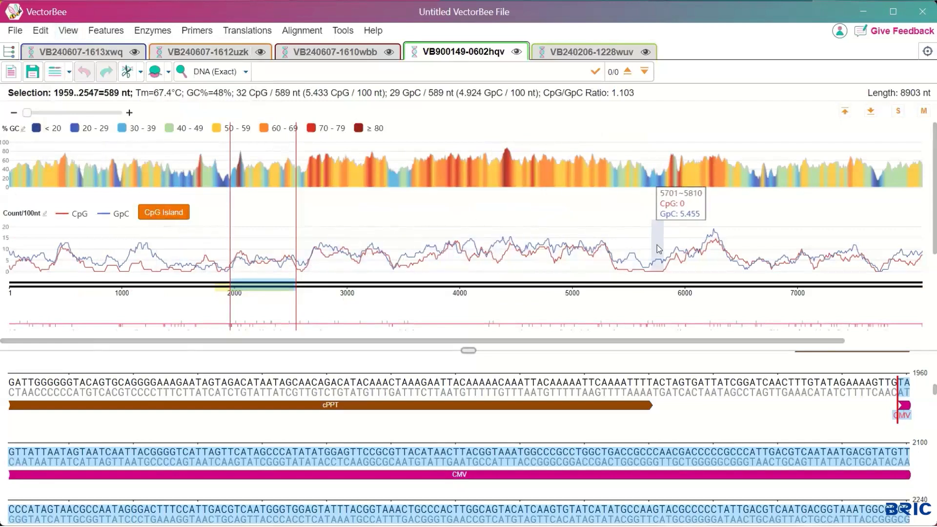
left_click_drag(468, 350, 468, 406)
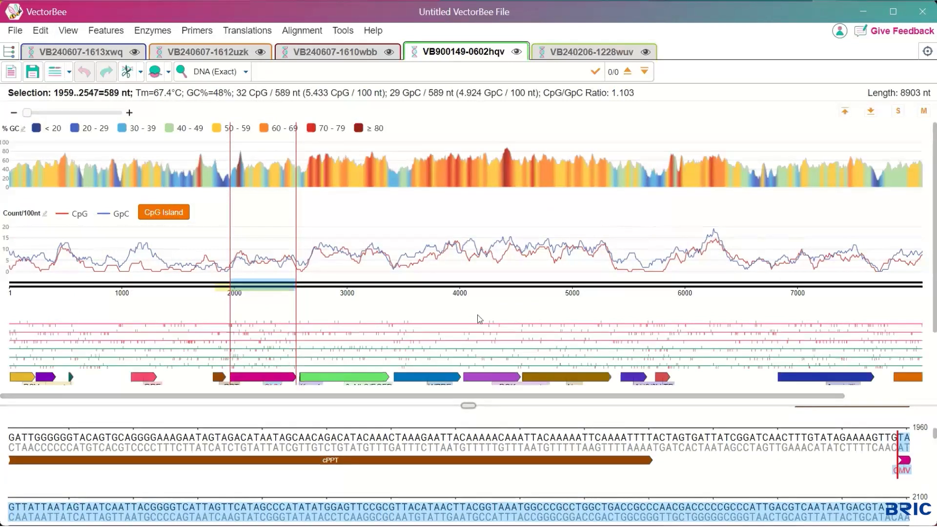
Look along the sequence to the 3xNLS/EGFP region and return the vector to the horizontal view with its circular map.
scroll(477, 317, "down", 3)
scroll(478, 318, "up", 2)
scroll(478, 319, "up", 1)
scroll(329, 472, "down", 5)
scroll(329, 473, "down", 10)
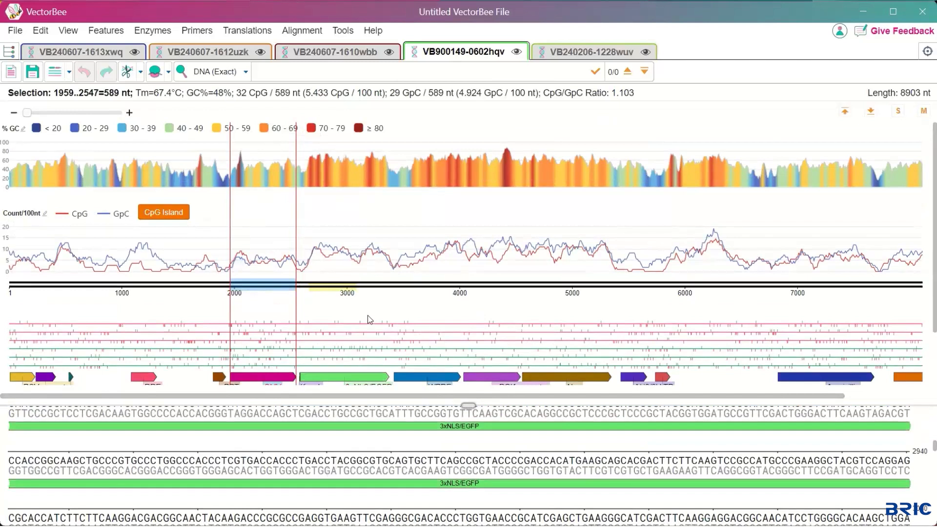
left_click(53, 73)
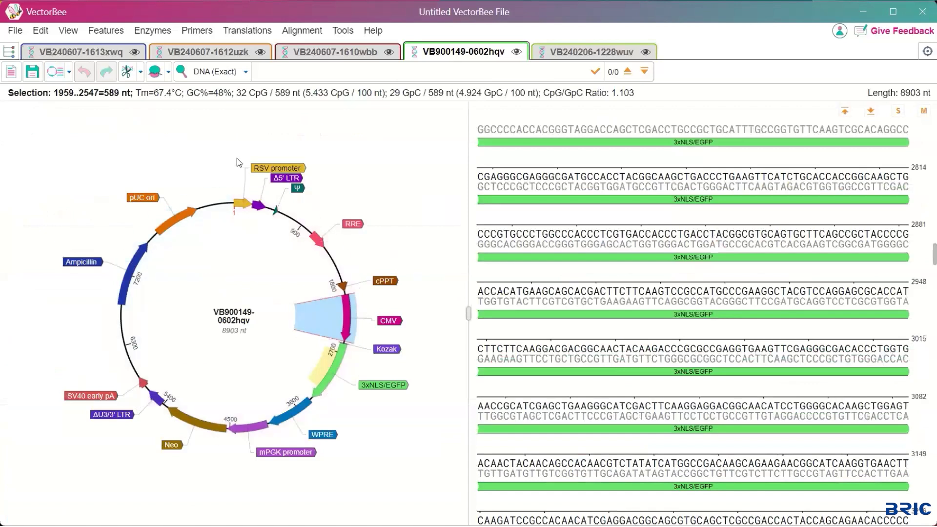
Inspect the mPGK promoter and SV40 early pA features on the circular map and the Kozak feature in the sequence by selecting each.
scroll(613, 197, "up", 6)
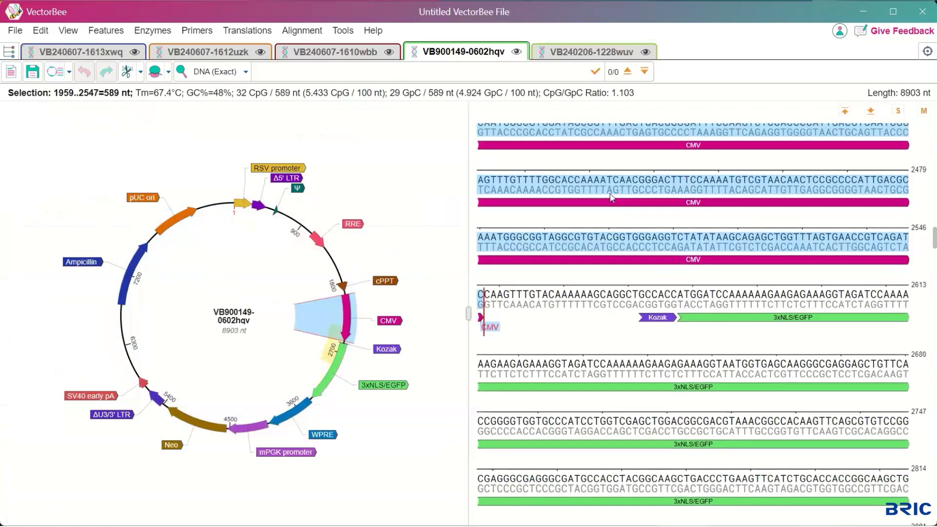
left_click(628, 186)
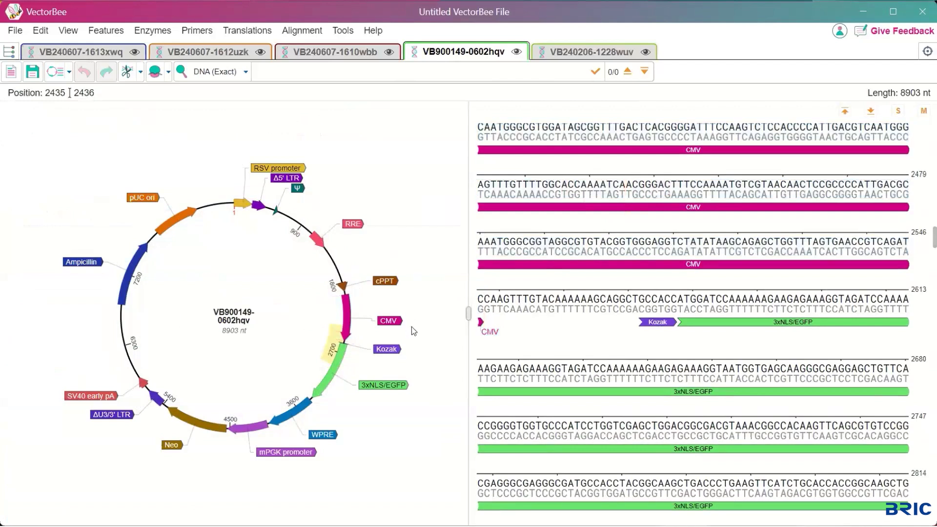
left_click(247, 428)
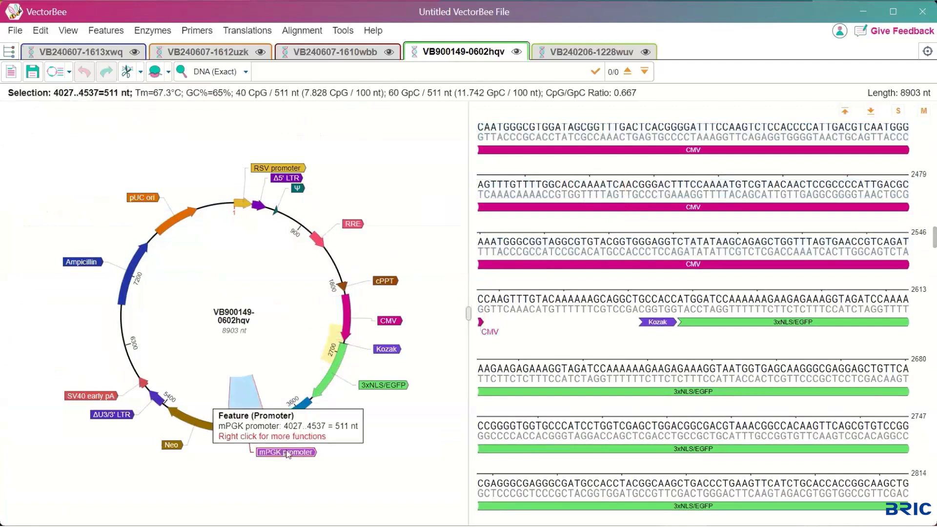
left_click(105, 398)
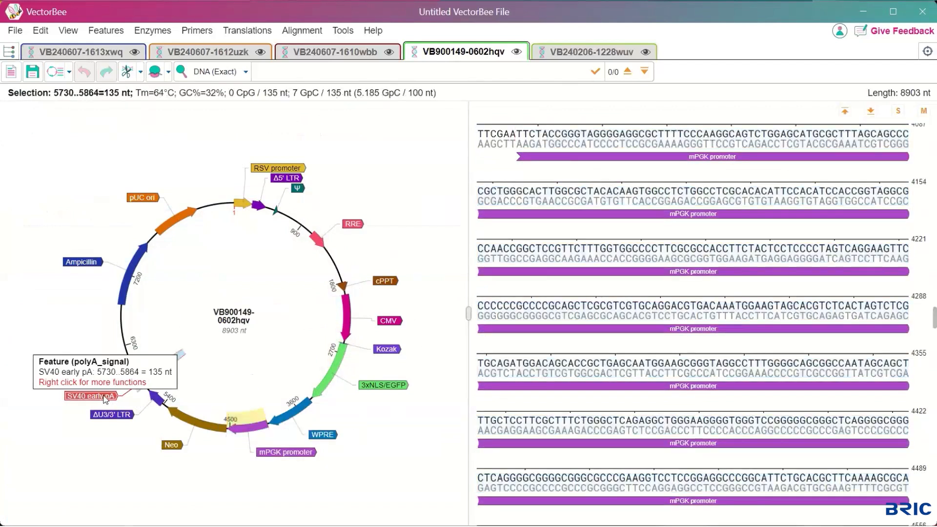
left_click(338, 344)
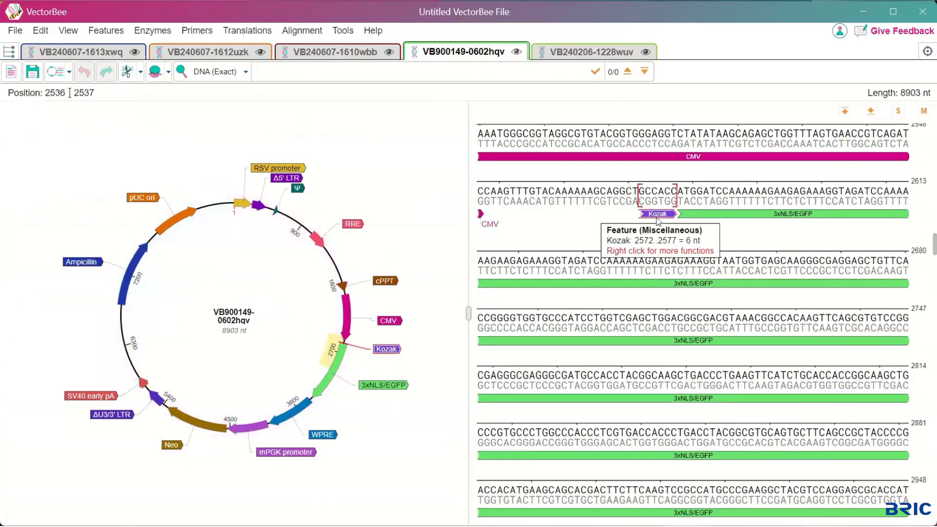
left_click(657, 215)
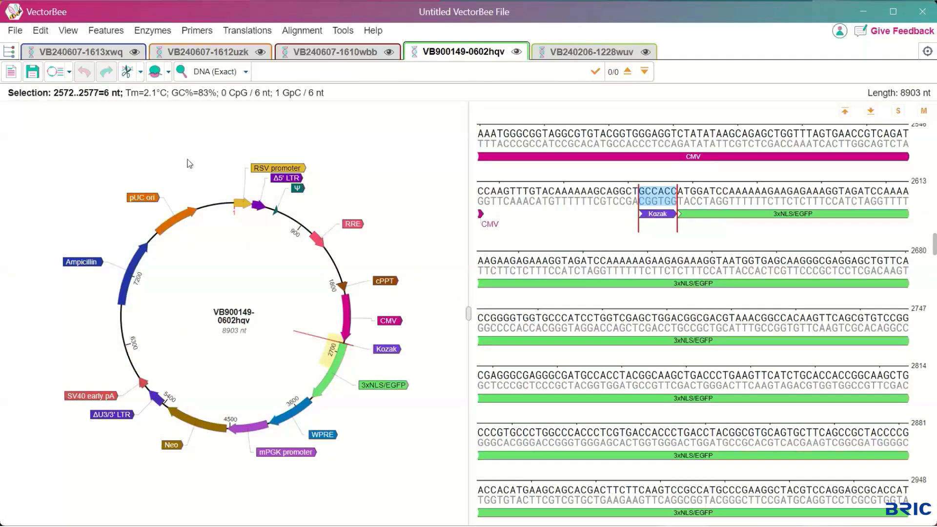
Try the Large text size for the sequence, then restore it to Medium.
left_click(70, 31)
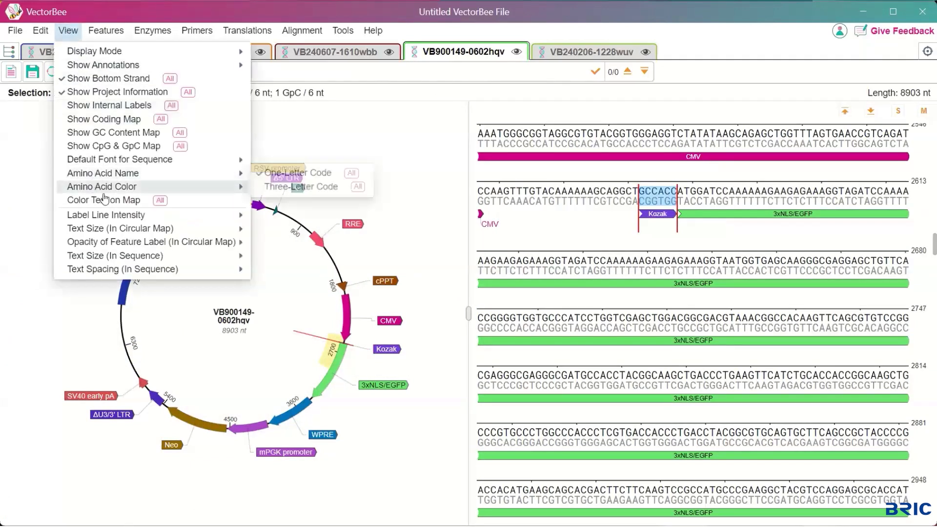
mouse_move(107, 220)
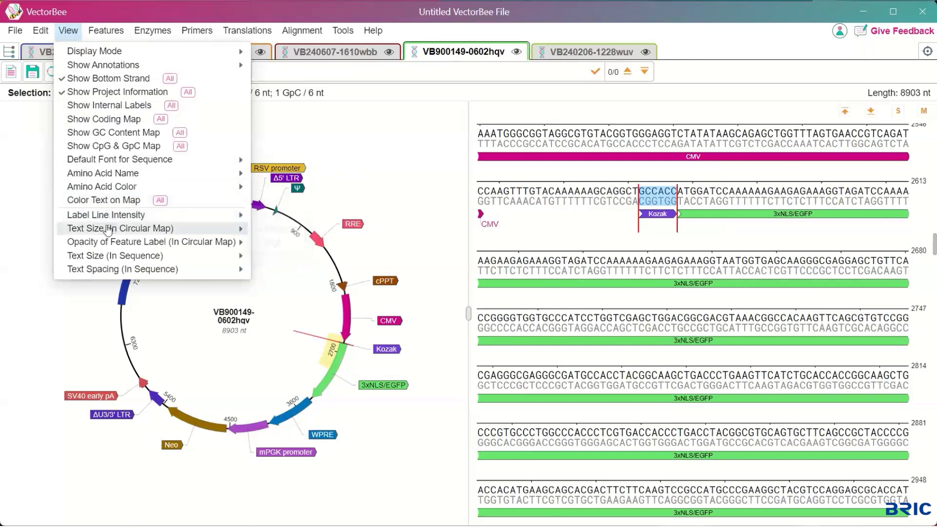
mouse_move(109, 246)
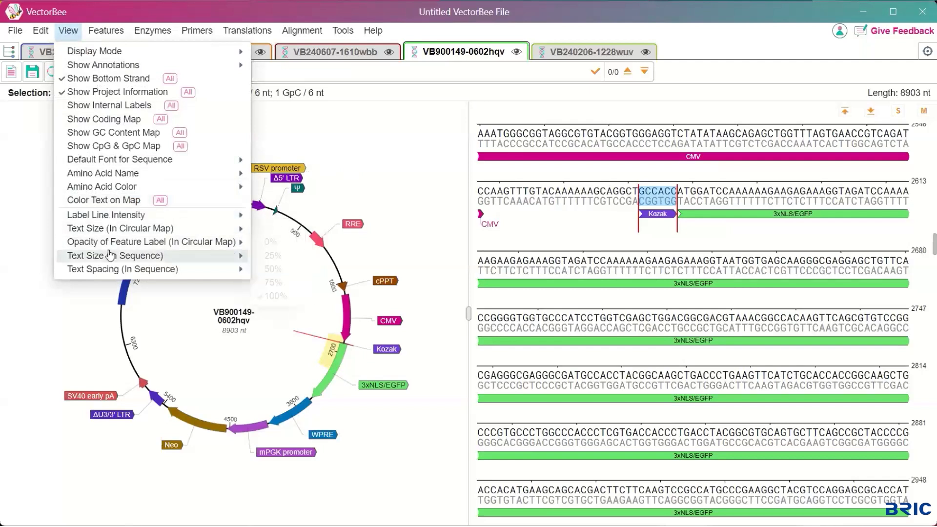
mouse_move(115, 275)
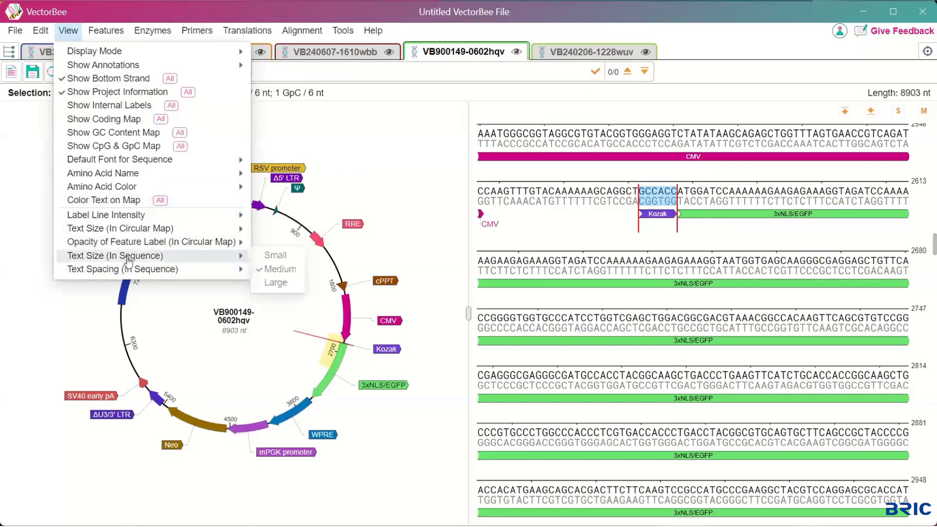
mouse_move(235, 265)
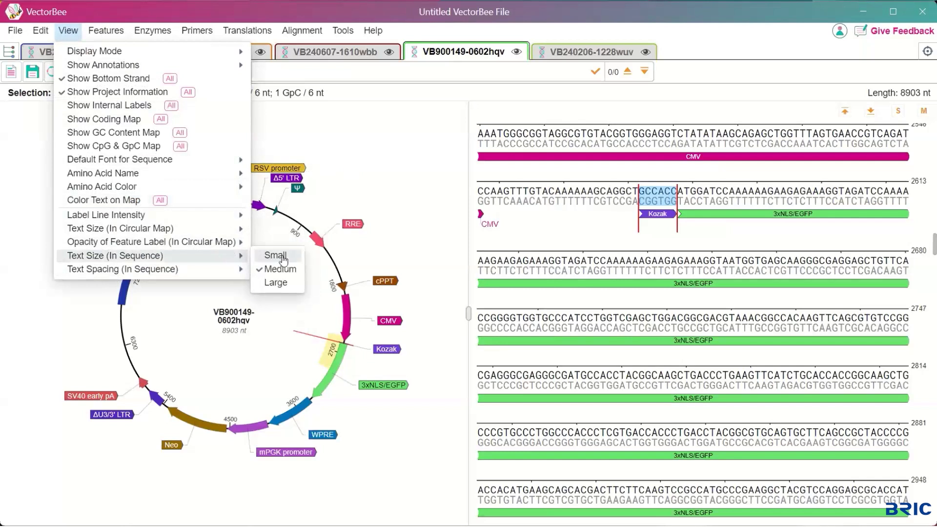
left_click(288, 283)
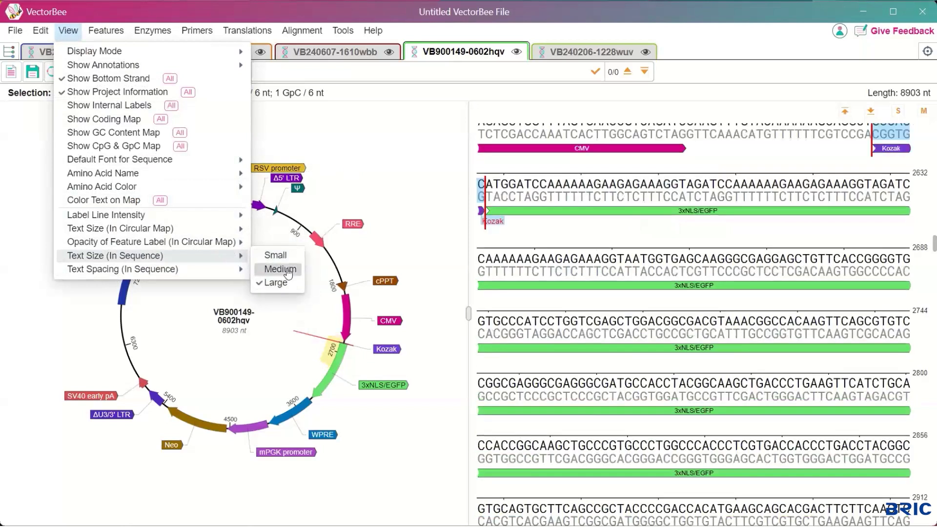
left_click(280, 270)
left_click(419, 220)
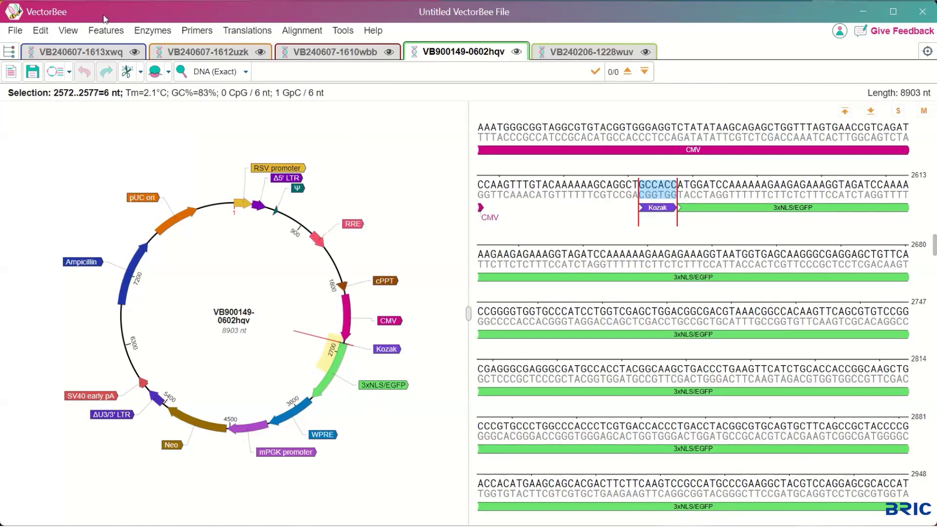
Review the vector's features list, toggling the full annotations and the selection of all features on and off.
left_click(104, 32)
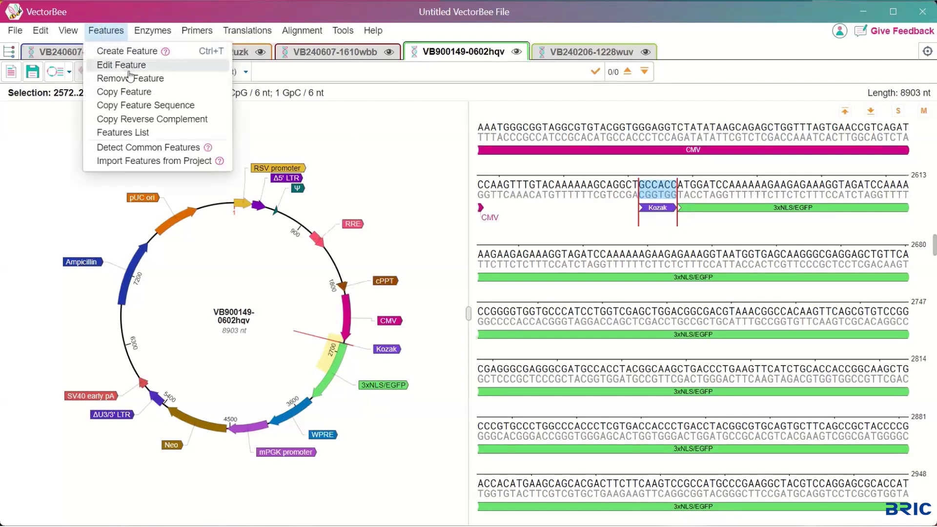
left_click(134, 133)
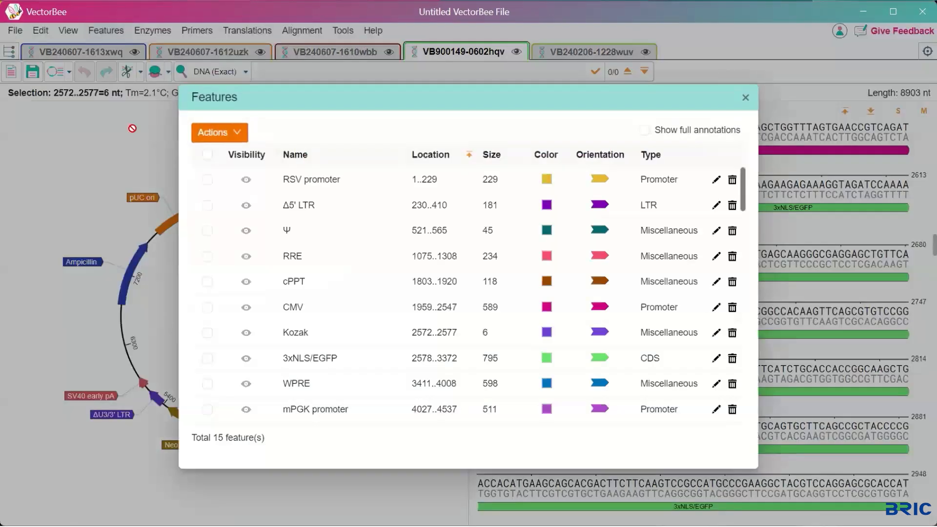
left_click(644, 130)
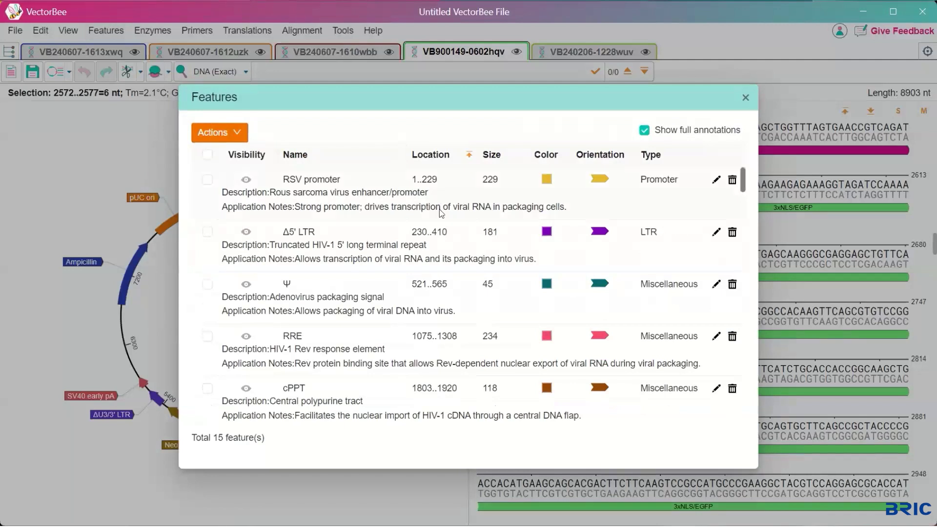
left_click(644, 130)
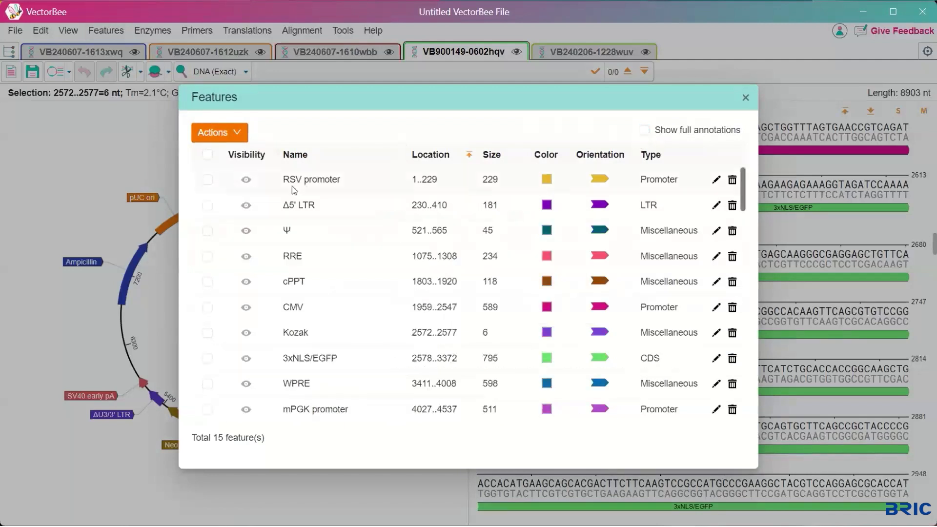
left_click(208, 155)
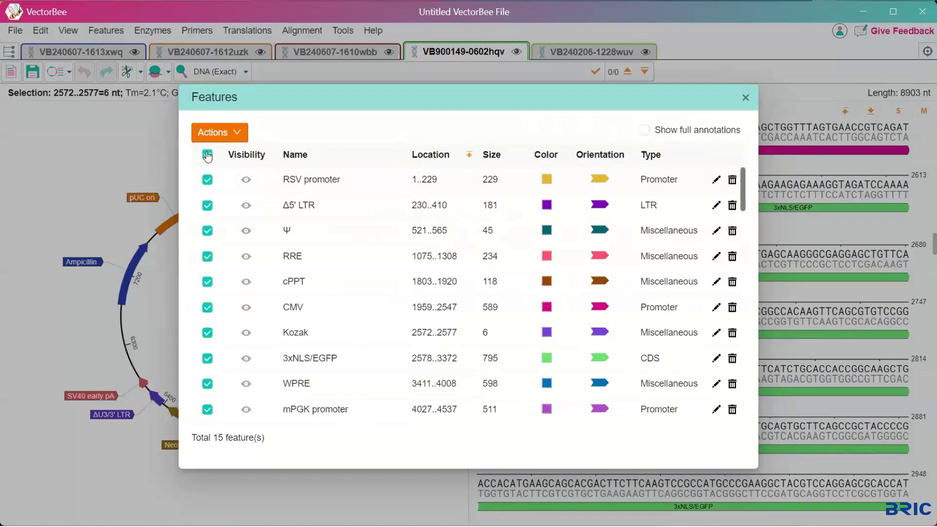
left_click(208, 155)
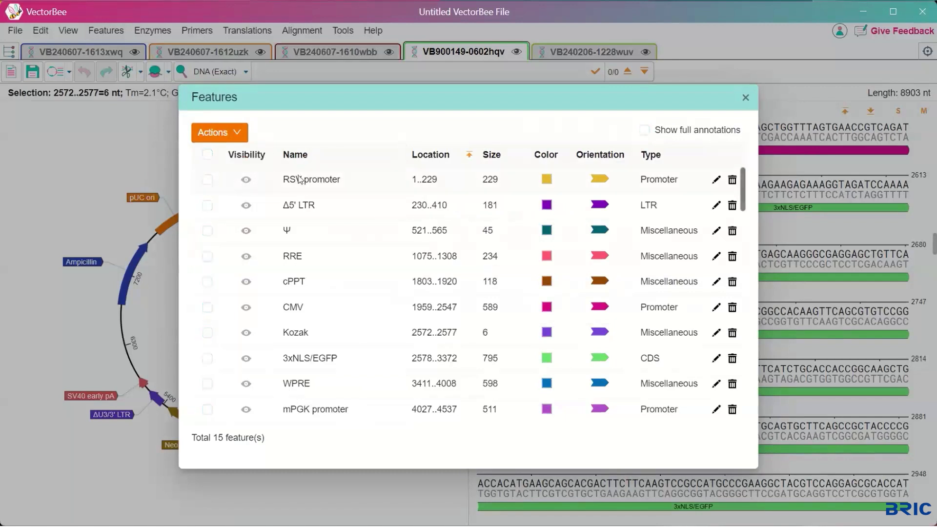
Add the note "Change to Sox2" to the 3xNLS/EGFP feature, save it and close the features list.
left_click(716, 359)
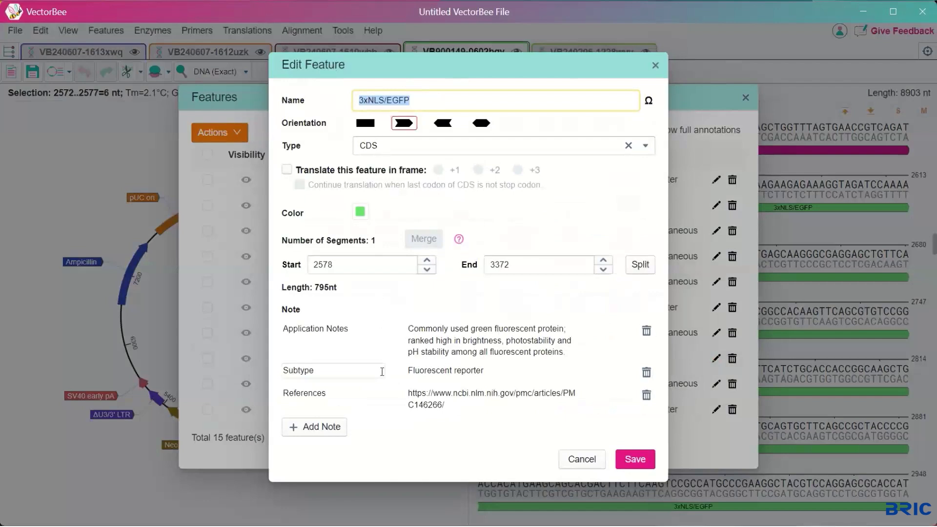
left_click(317, 430)
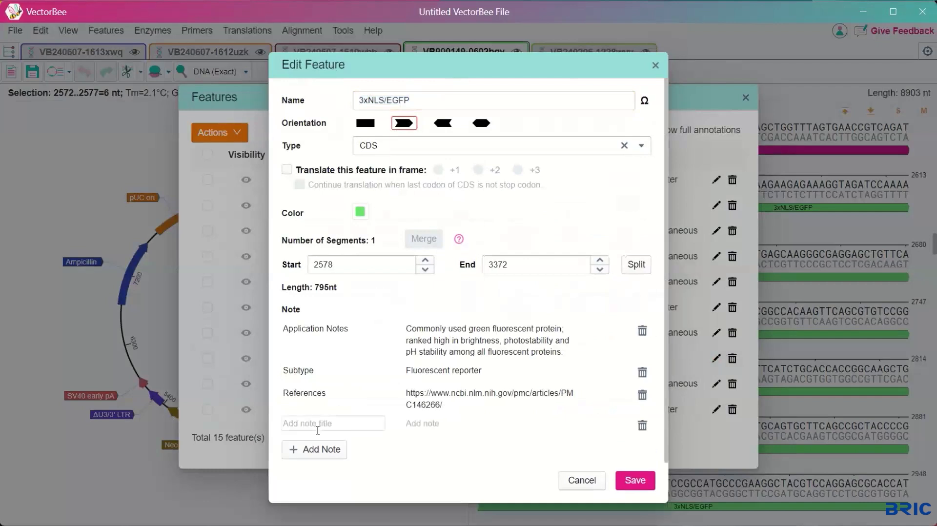
left_click(434, 425)
type("Change to Sox2")
left_click(634, 481)
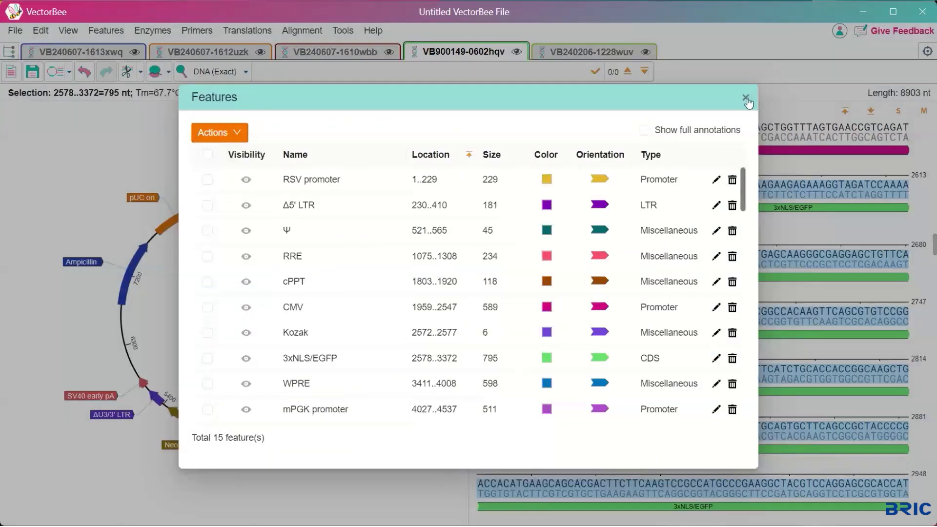
left_click(747, 98)
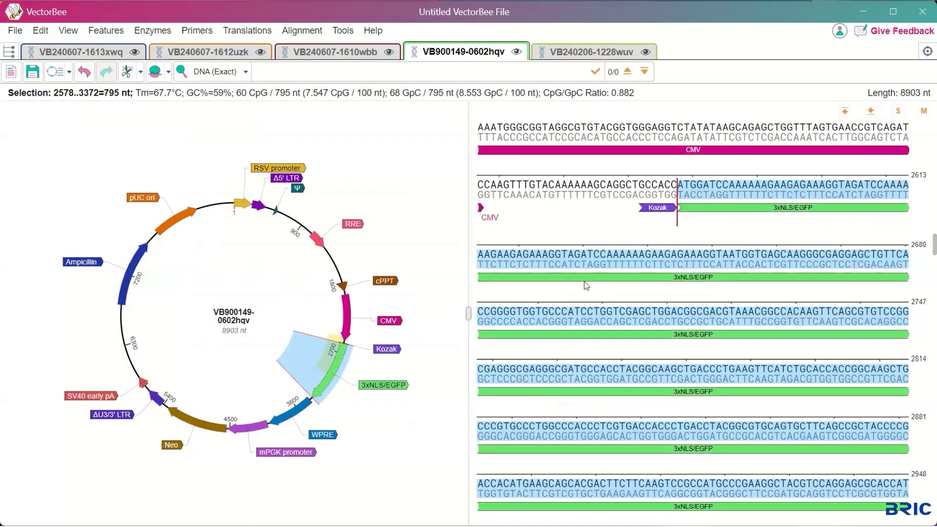
Remove the sequence 3258..3283 from the 3xNLS/EGFP feature and select the feature to check its segments.
left_click(314, 388)
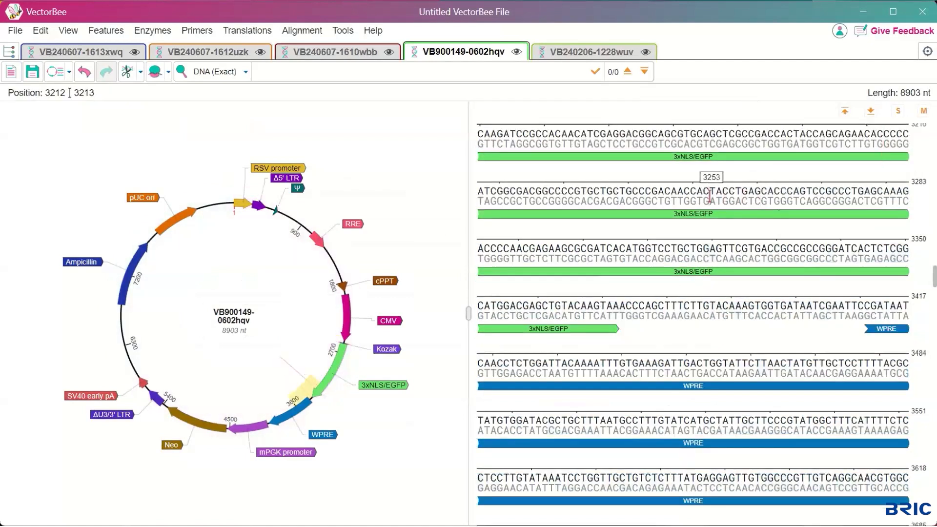
left_click_drag(742, 191, 907, 196)
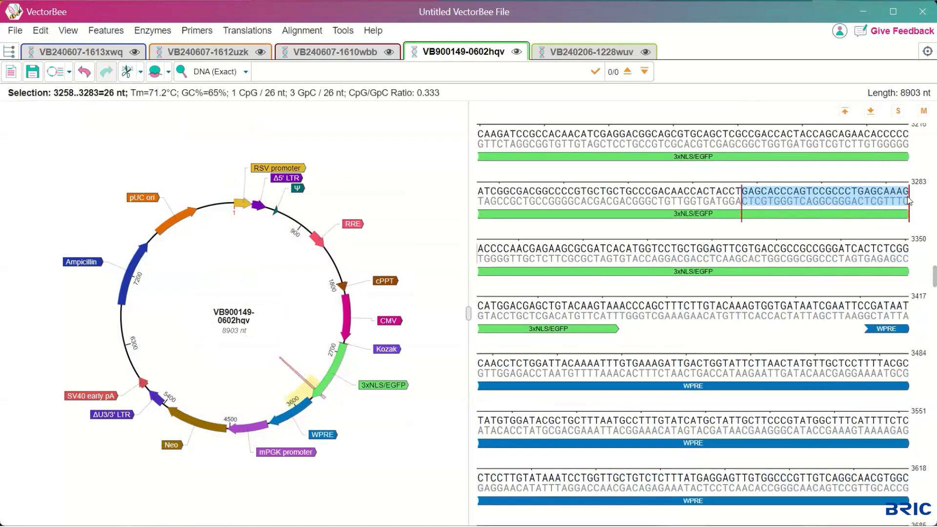
right_click(823, 218)
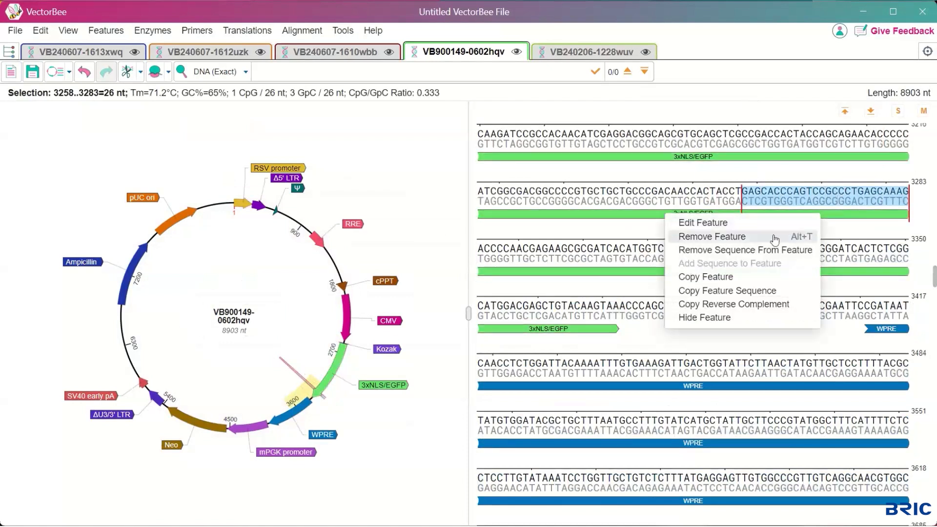
left_click(760, 251)
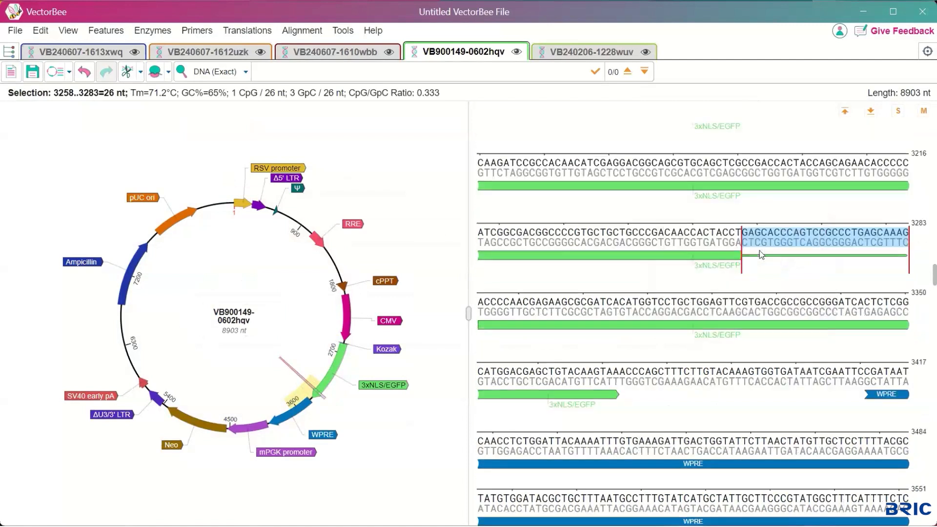
left_click(702, 232)
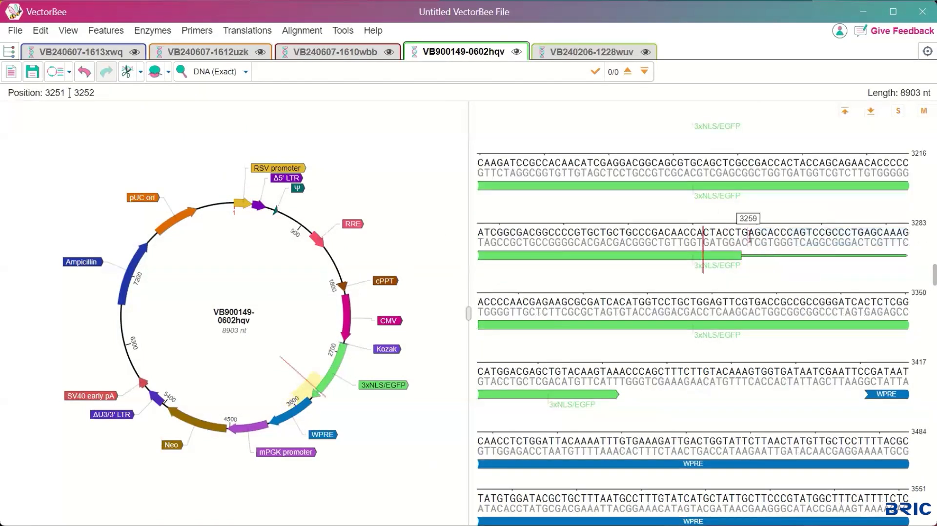
left_click(728, 257)
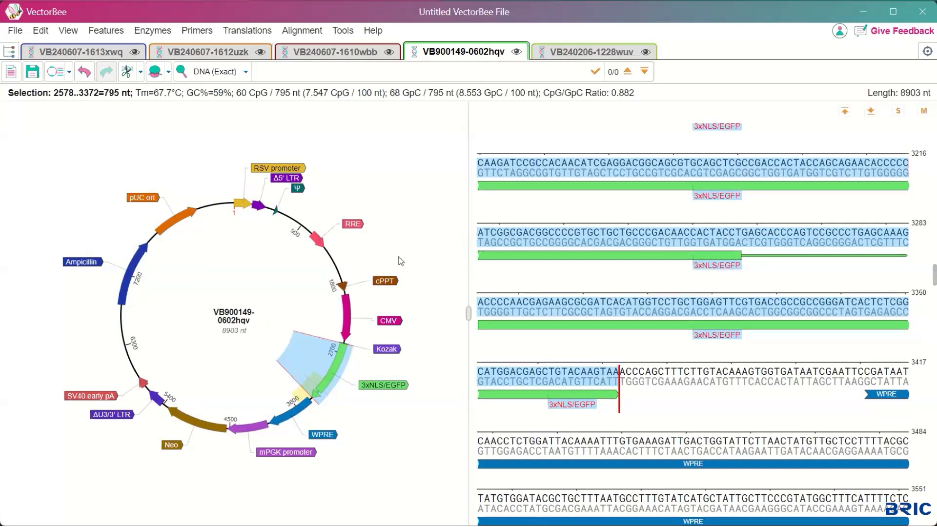
left_click(154, 72)
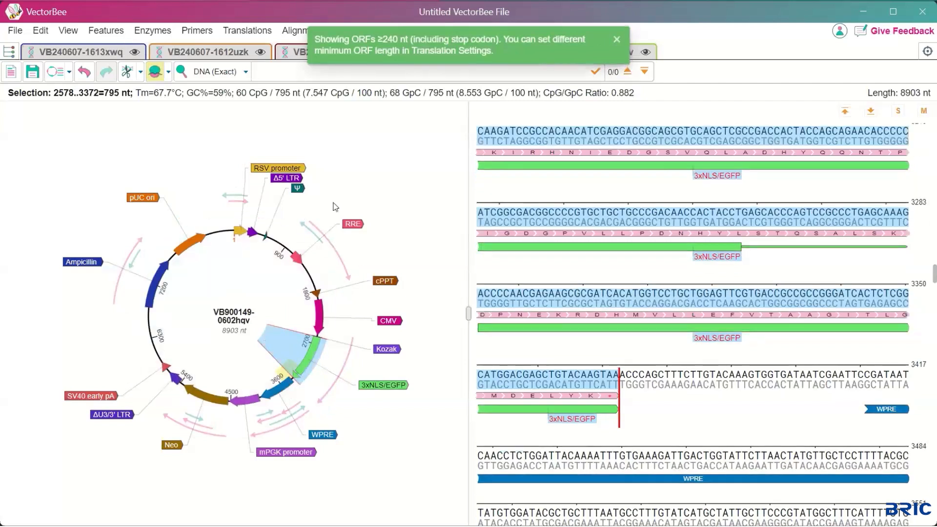
left_click(213, 51)
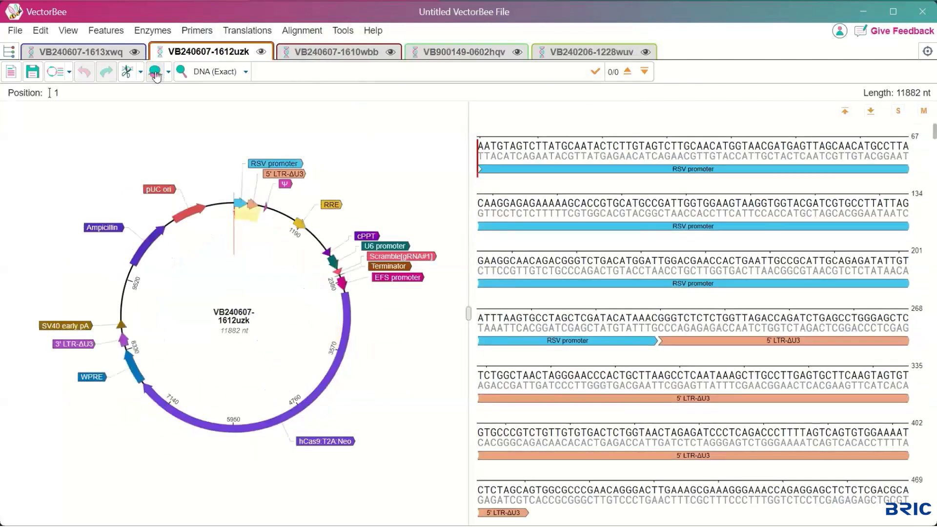
left_click(156, 73)
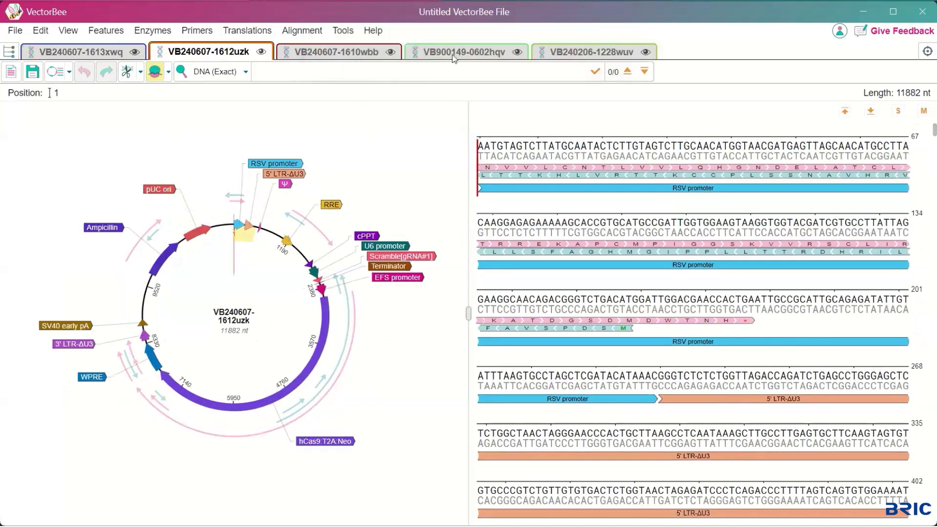
left_click(454, 57)
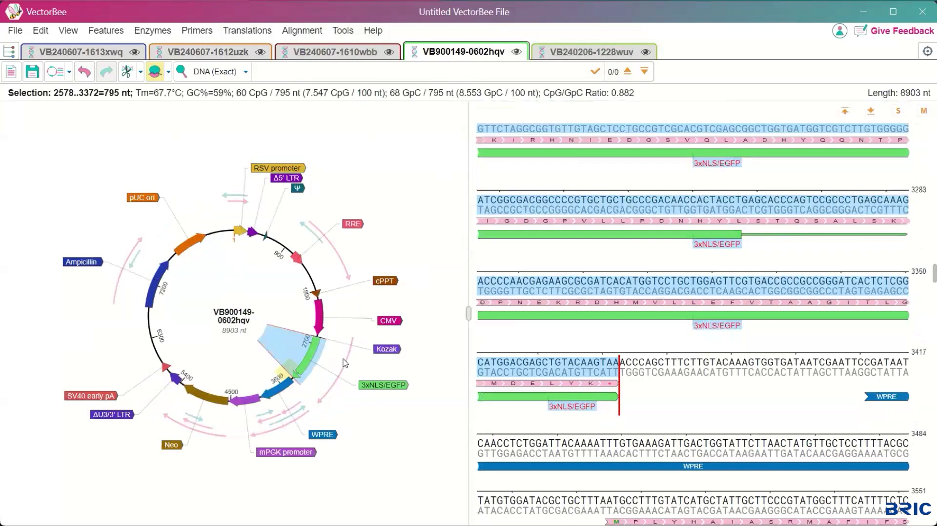
Turn on translation of the 3xNLS/EGFP feature in frame +1, continuing when the last CDS codon is not a stop codon, and save.
left_click(310, 330)
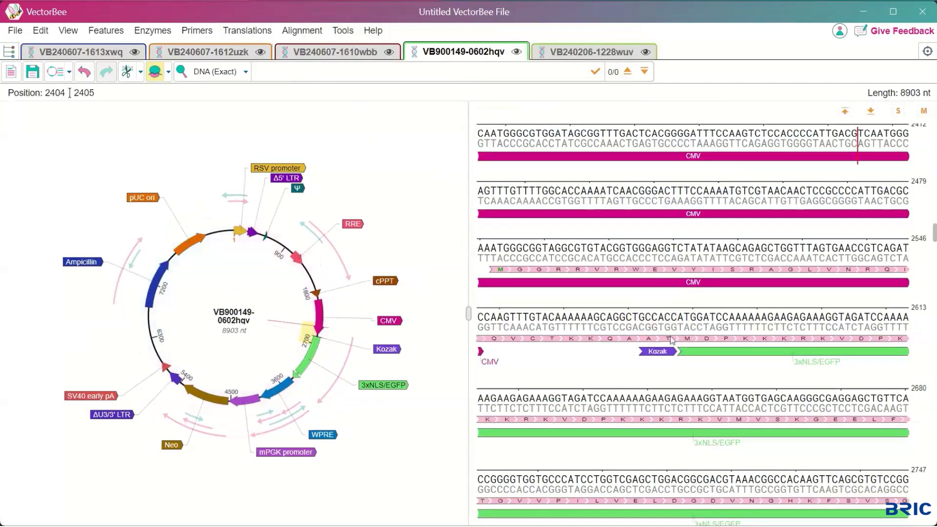
left_click(710, 354)
right_click(710, 352)
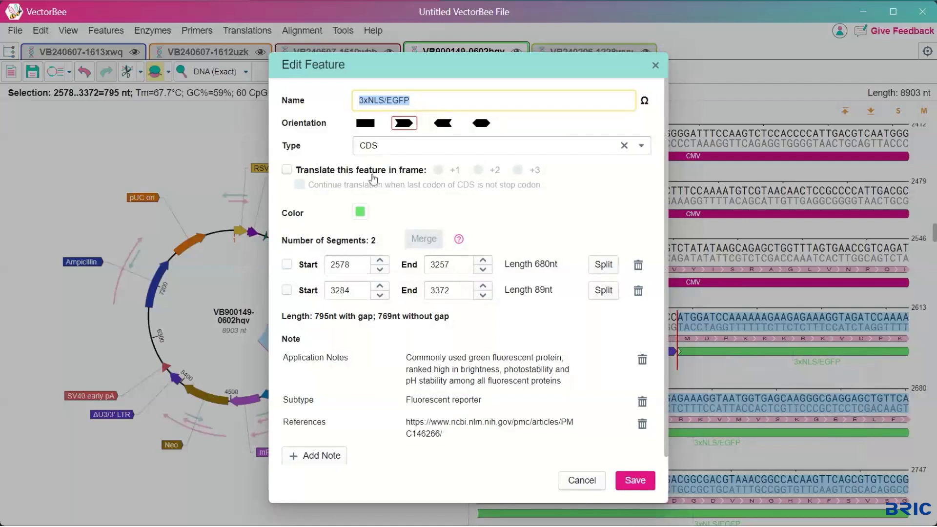
left_click(287, 169)
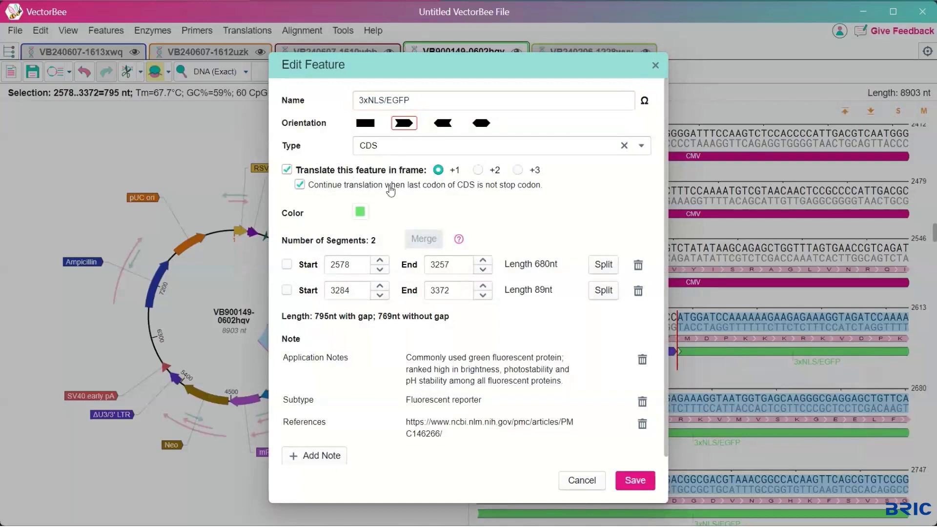
left_click(629, 481)
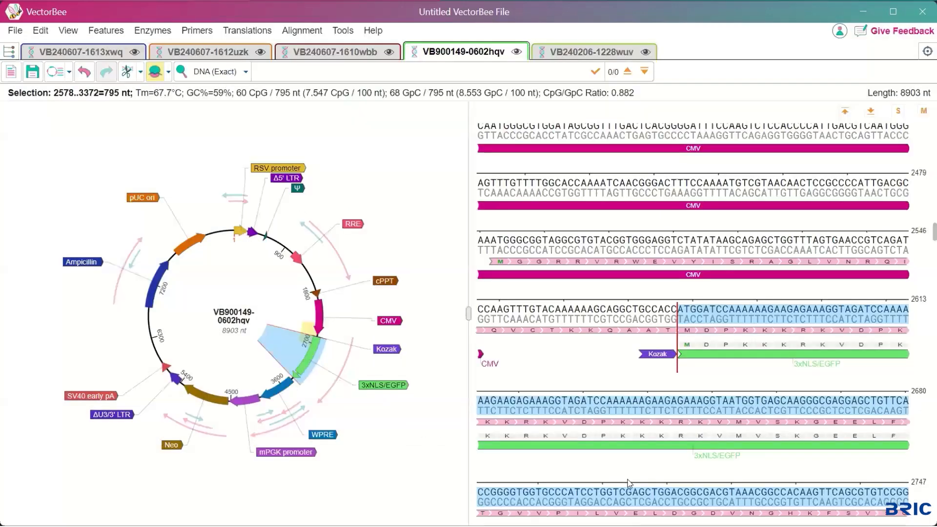
mouse_move(690, 345)
Set the amino acid color of CDS translations to Colored Amino Acid.
left_click(69, 32)
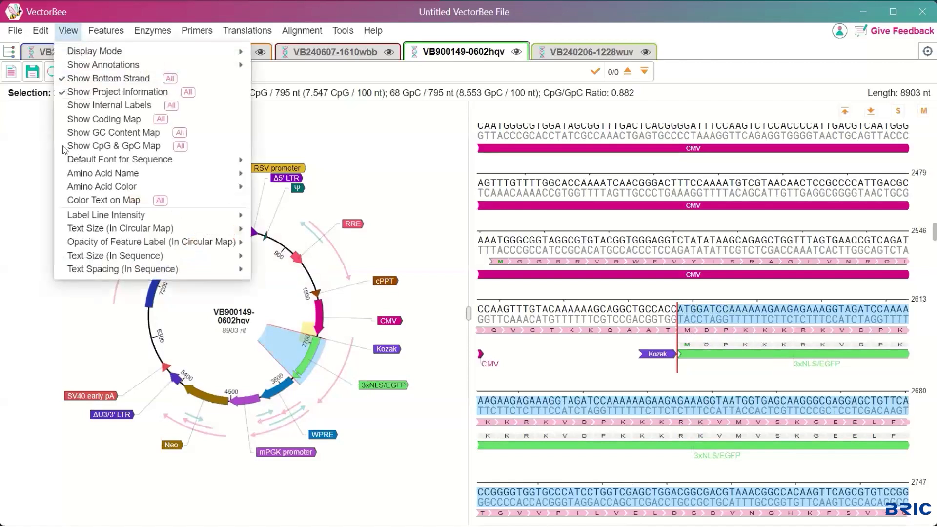
mouse_move(112, 176)
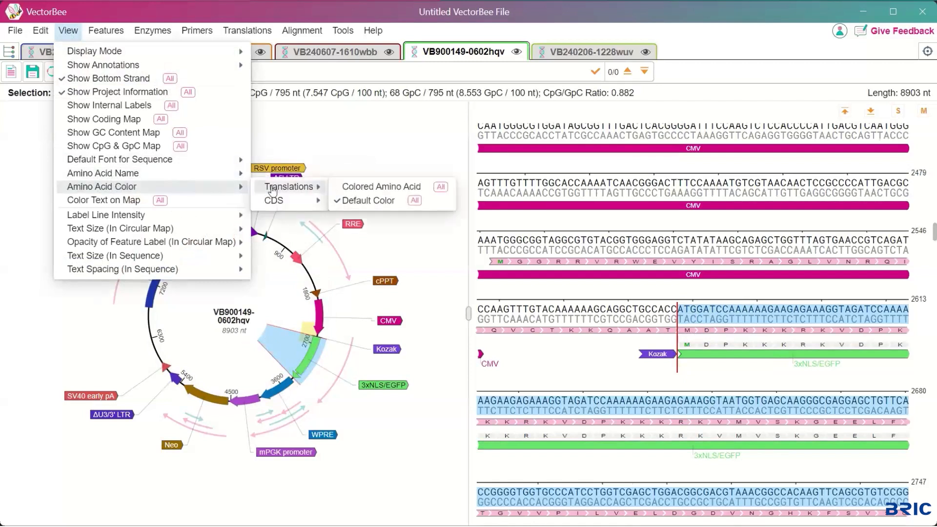
mouse_move(293, 206)
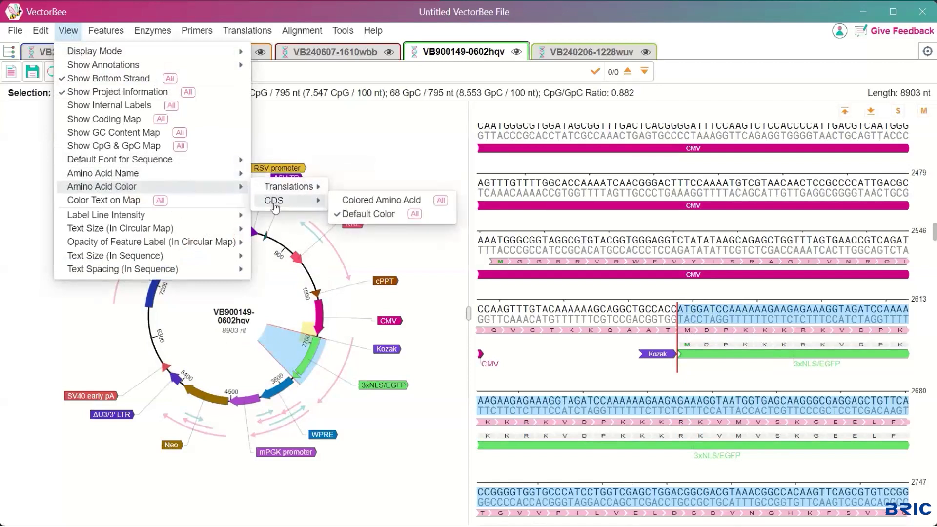
left_click(371, 205)
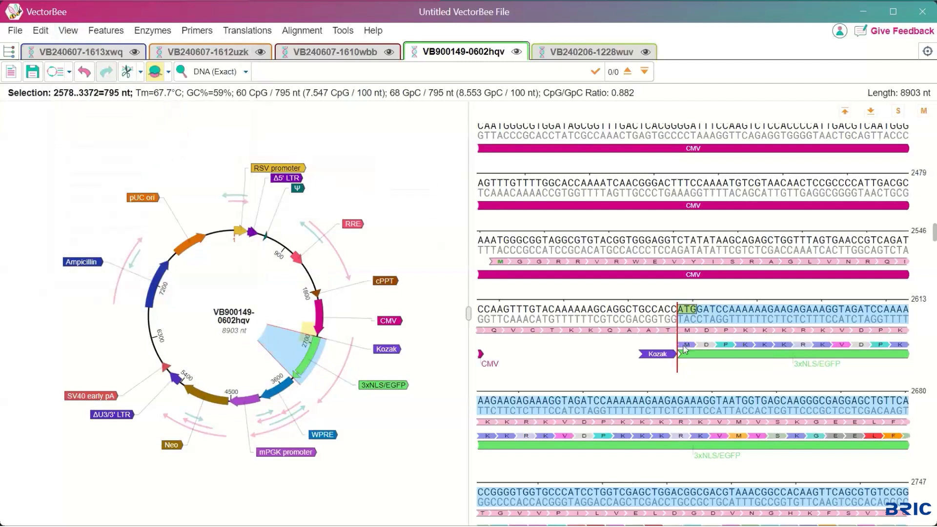
mouse_move(687, 347)
left_click(575, 54)
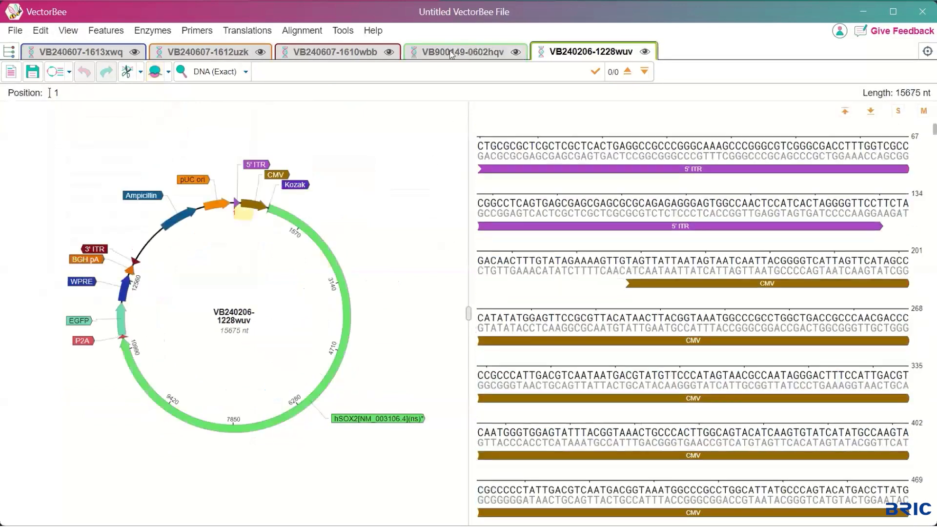
left_click(323, 53)
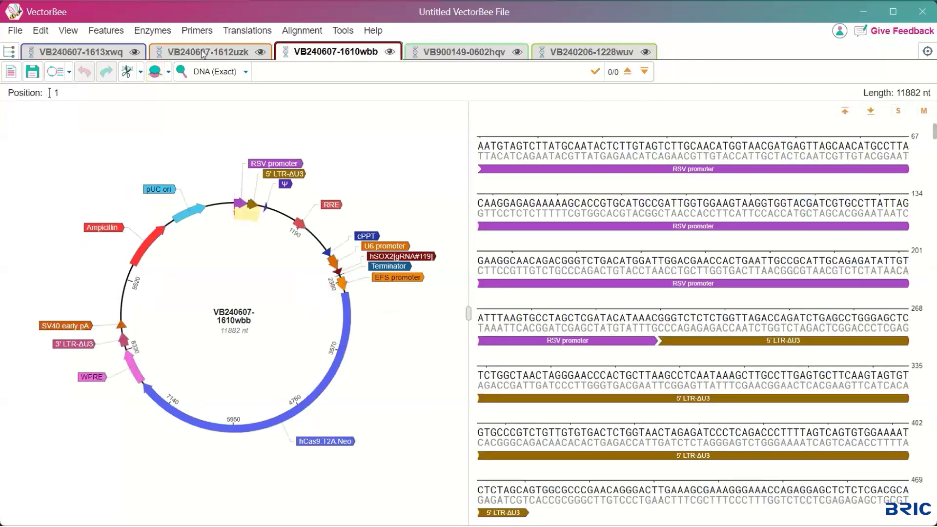
left_click(203, 52)
Save the whole file with all open vectors as "Vectors Today" in the Documents folder.
left_click(15, 30)
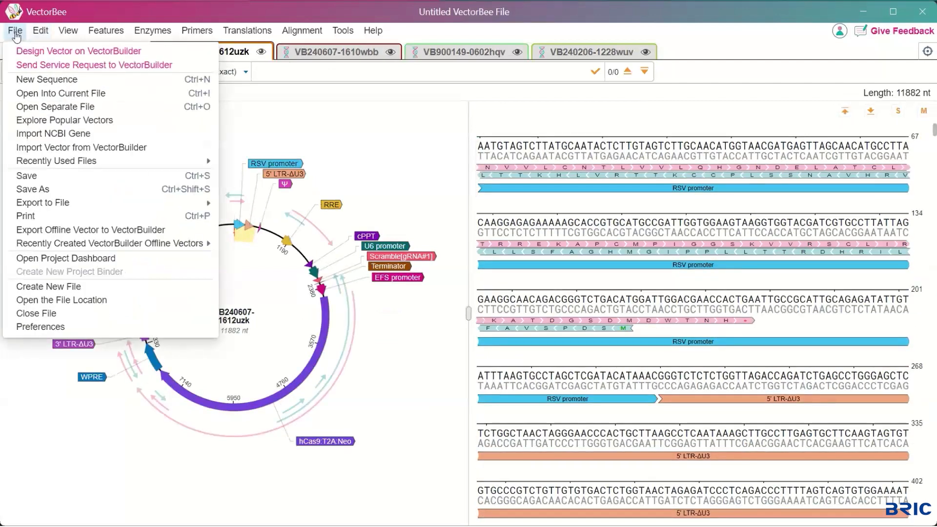
left_click(47, 189)
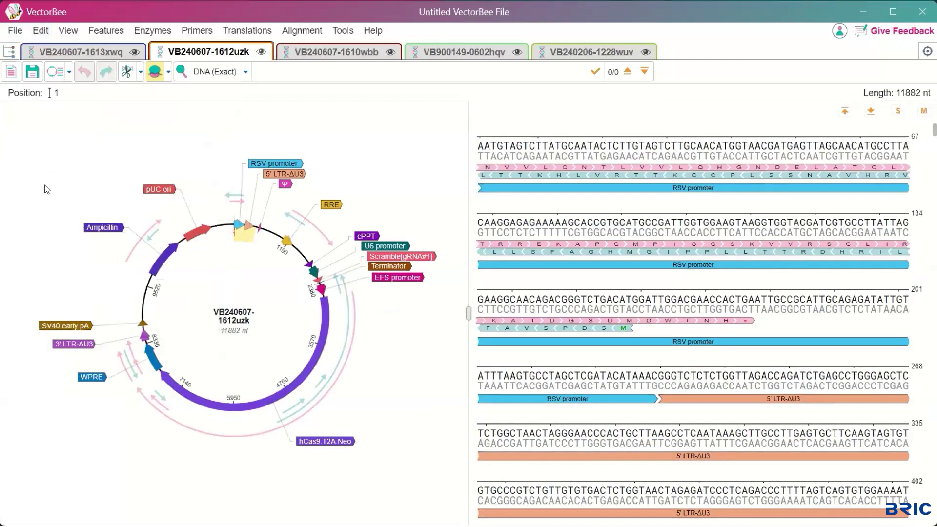
type("V")
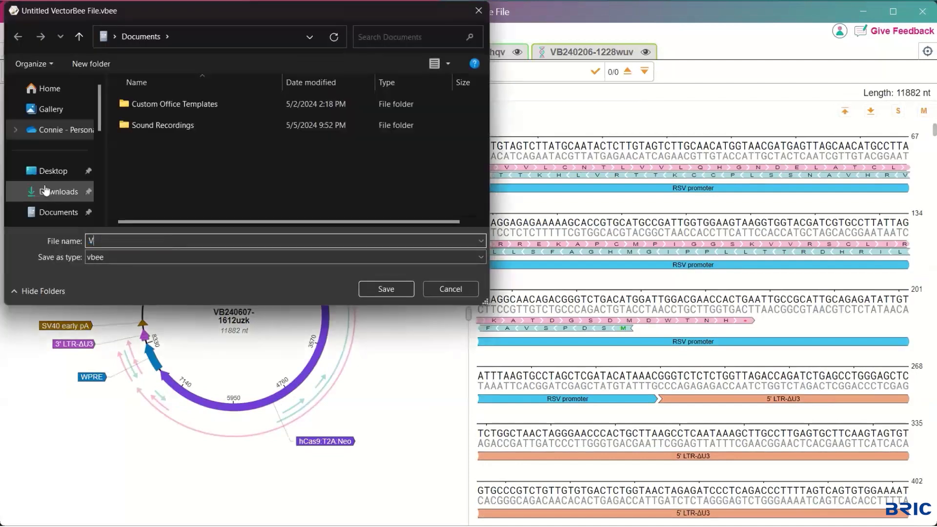
type("ectors Today")
key("Return")
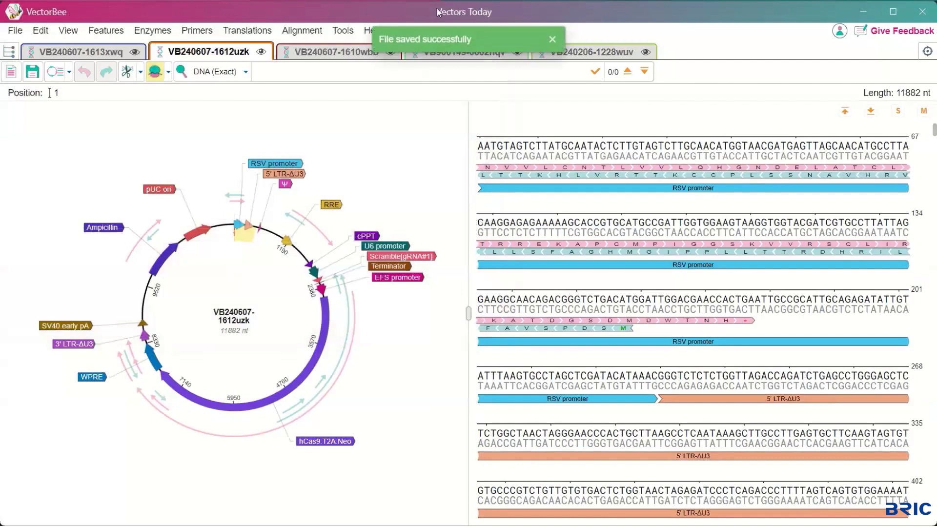
Open the Project Dashboard and preview each of the vector projects in turn.
left_click(9, 51)
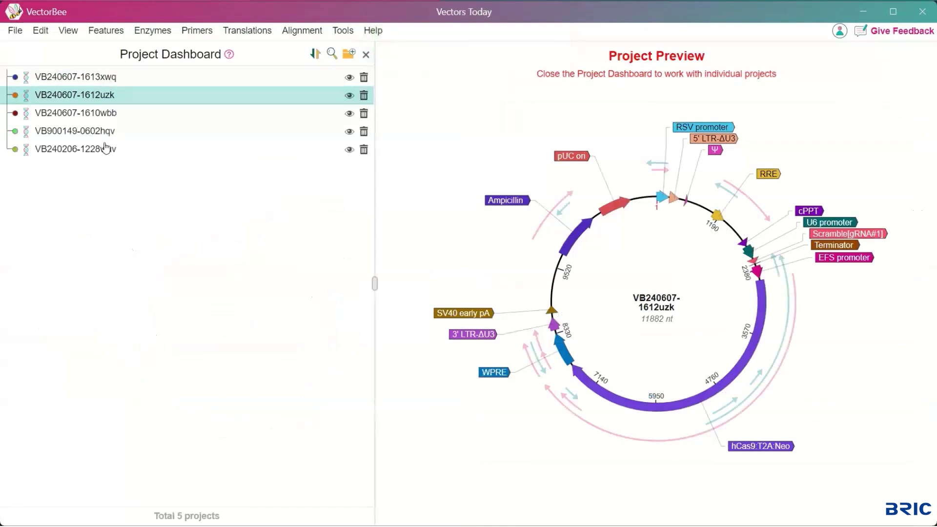
left_click(103, 81)
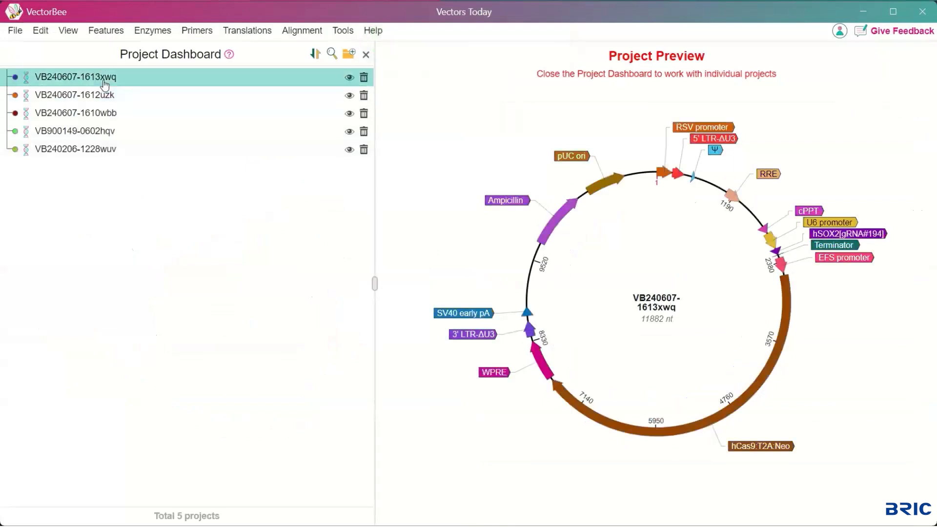
left_click(105, 97)
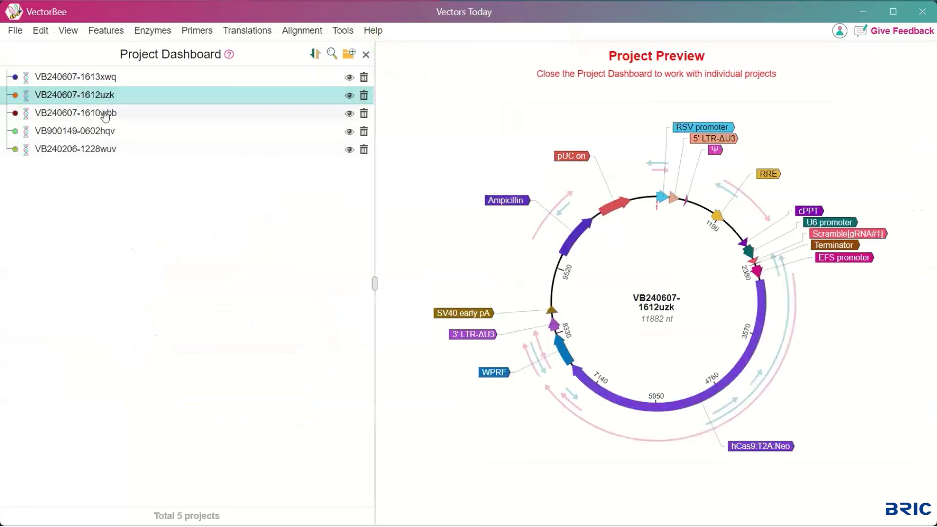
left_click(105, 115)
left_click(105, 130)
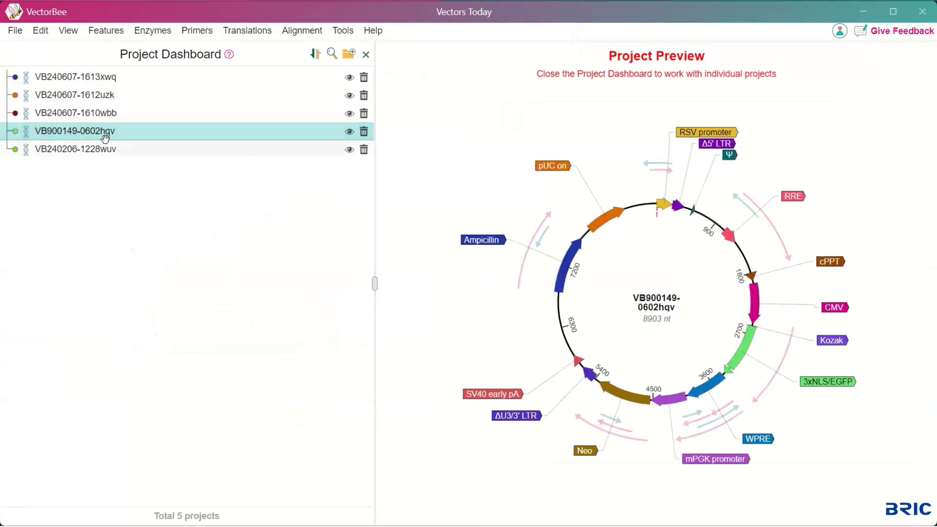
left_click(104, 150)
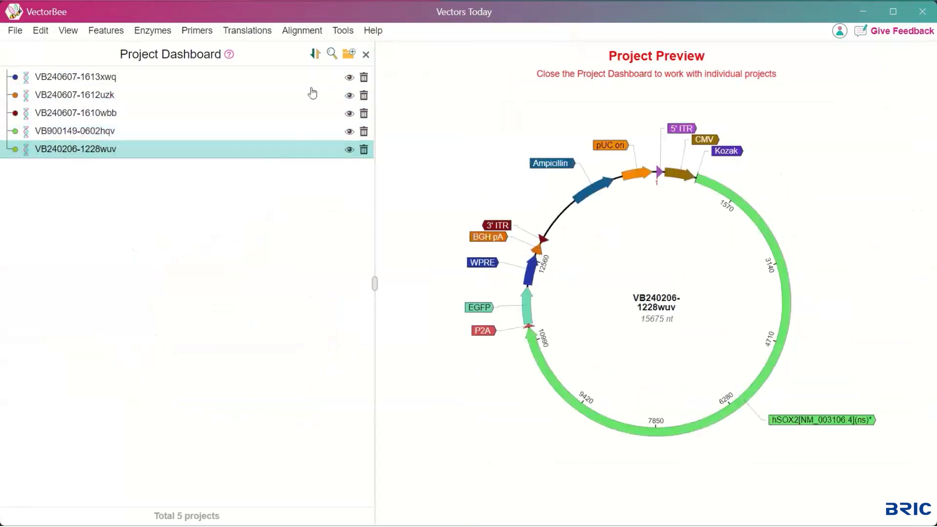
Set up a new project binder named "Sox2 CRISPR KO" with the blue binder color RGB 0, 184, 212.
left_click(350, 55)
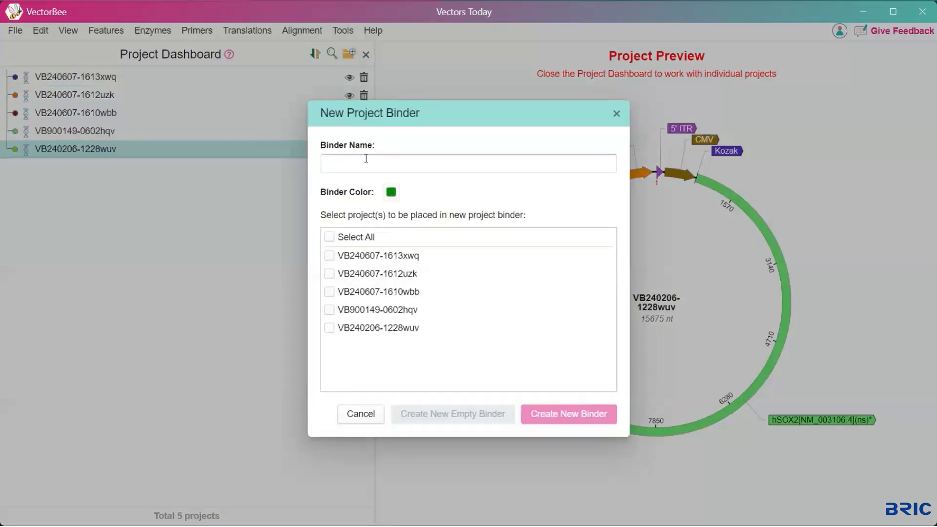
left_click(366, 163)
type("Sox2 CRISPR KO")
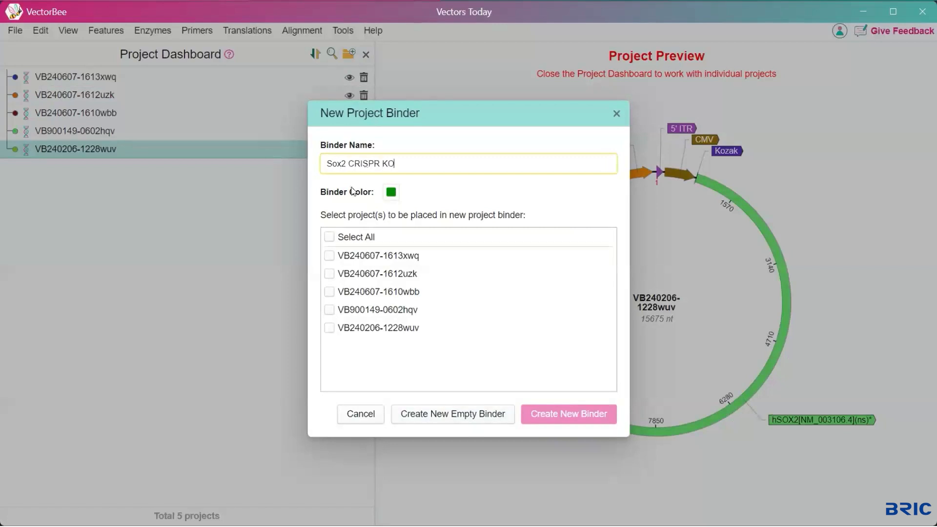
left_click(391, 191)
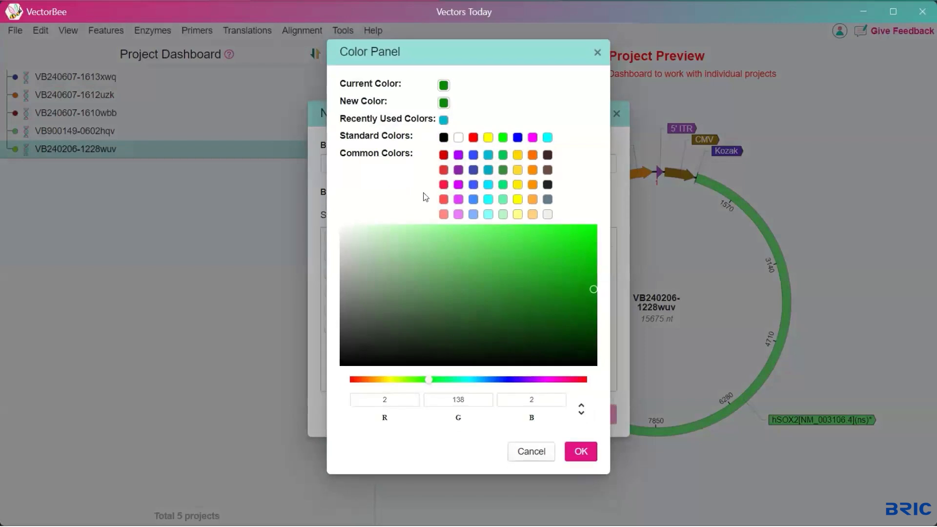
left_click(489, 155)
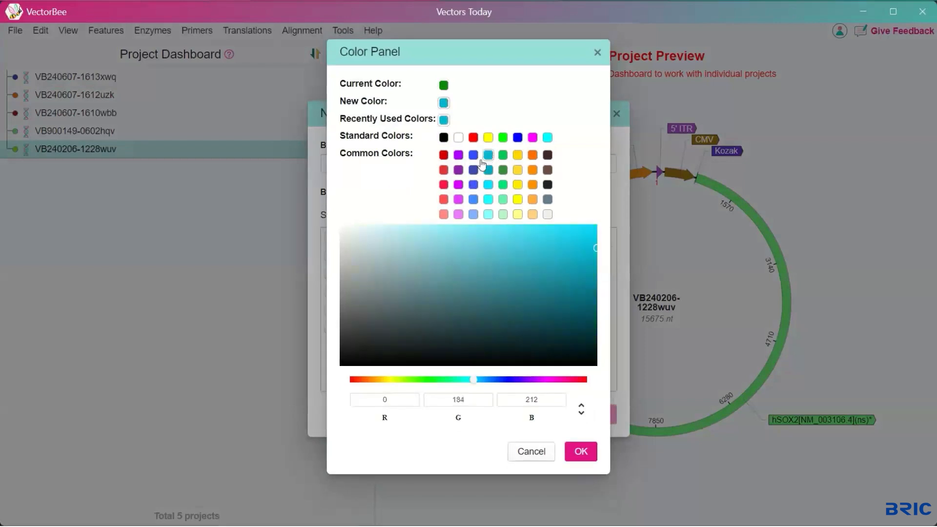
left_click(577, 451)
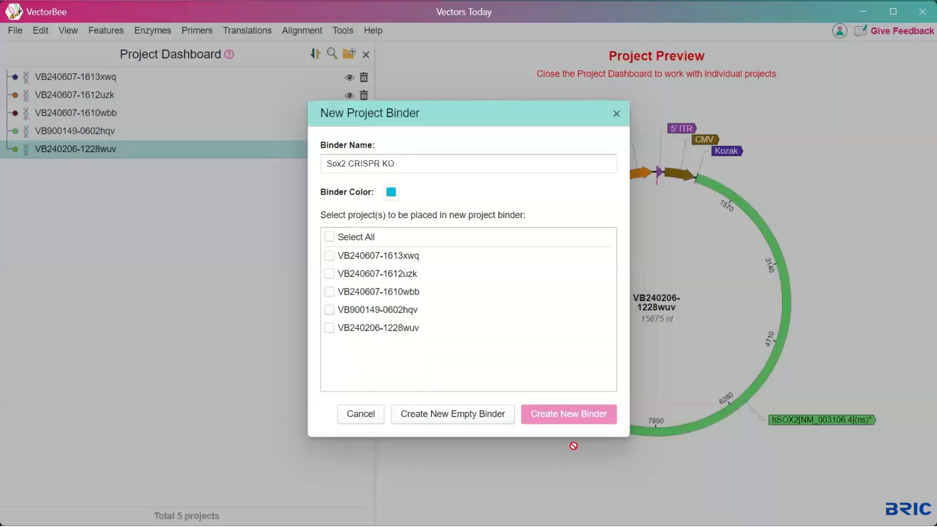
left_click(328, 256)
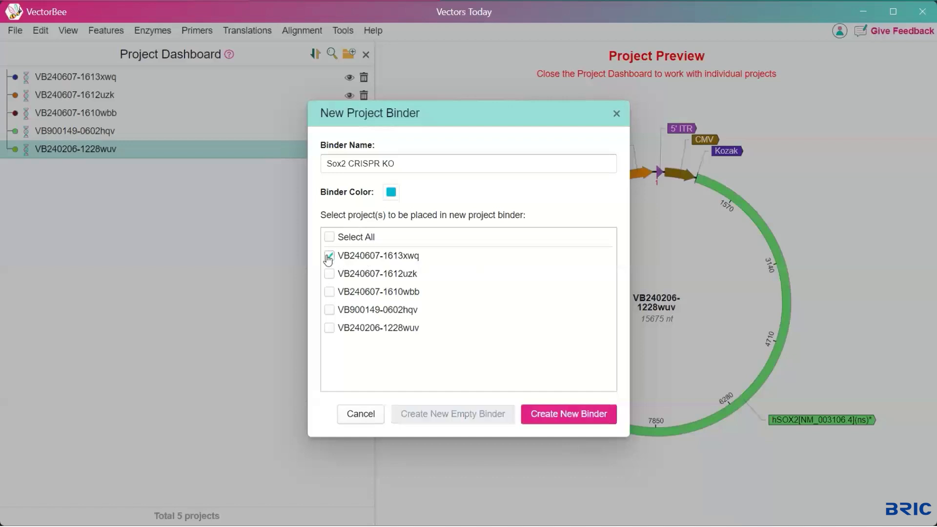
left_click(329, 273)
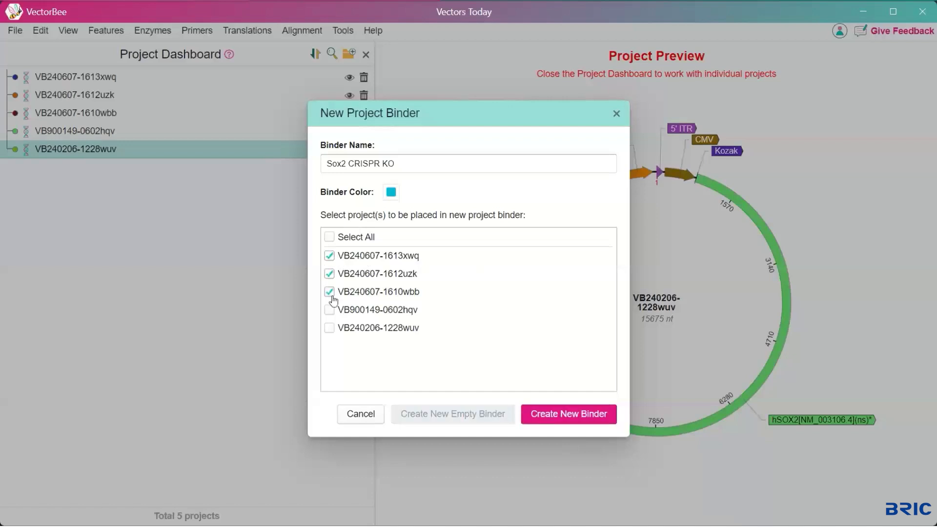
left_click(555, 427)
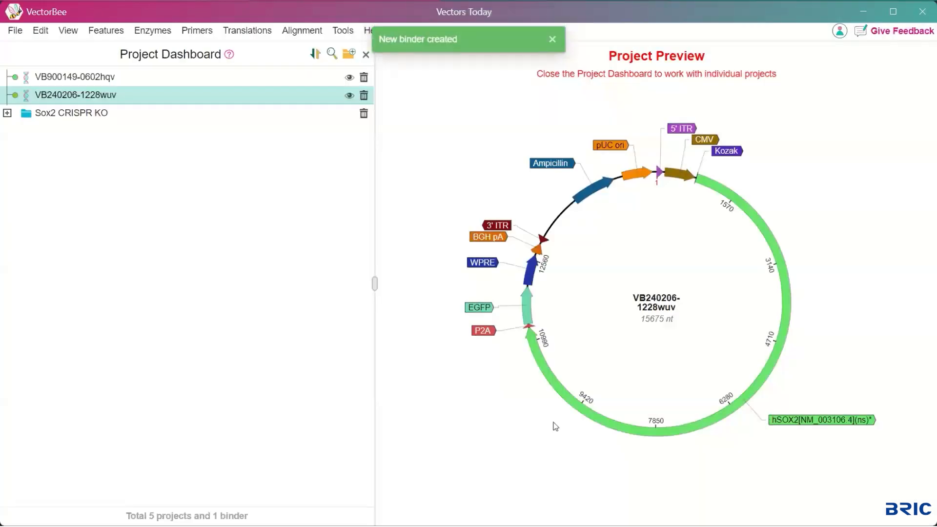
left_click(8, 114)
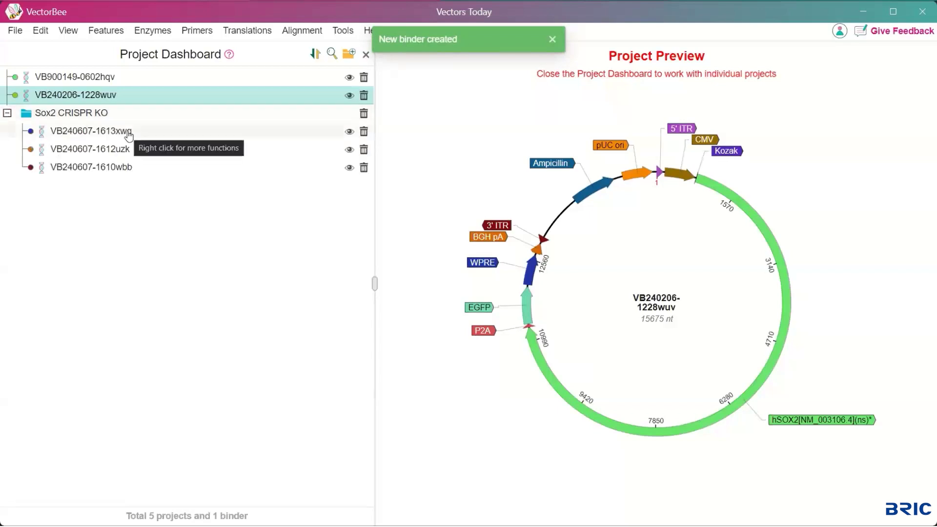
left_click(337, 138)
left_click(325, 151)
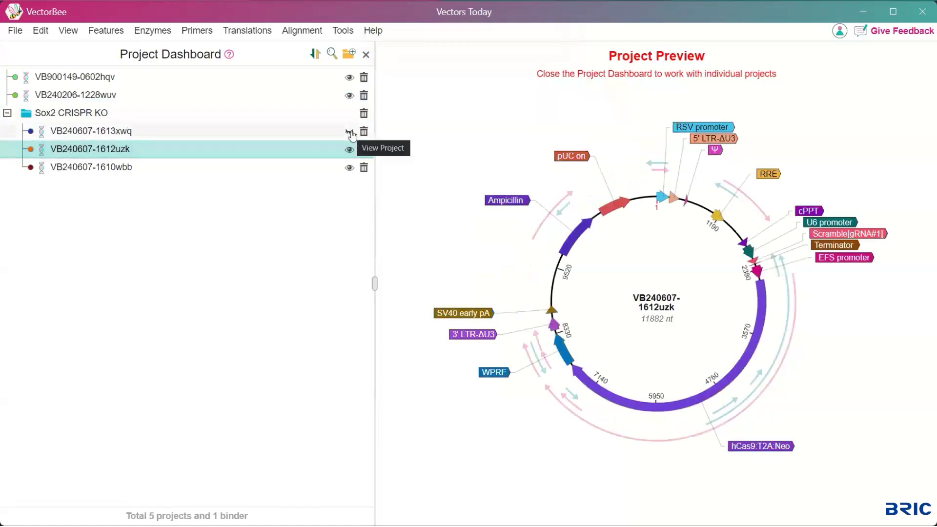
left_click(350, 135)
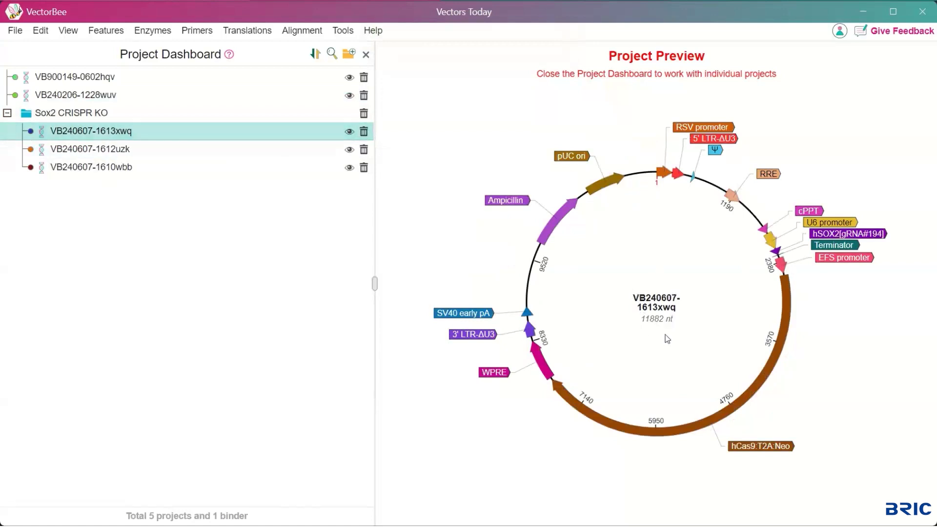
right_click(118, 136)
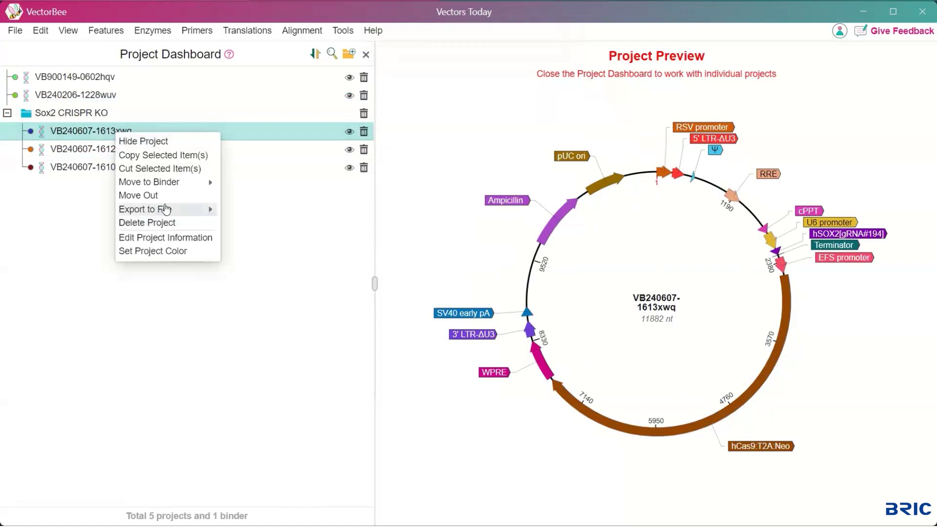
left_click(168, 238)
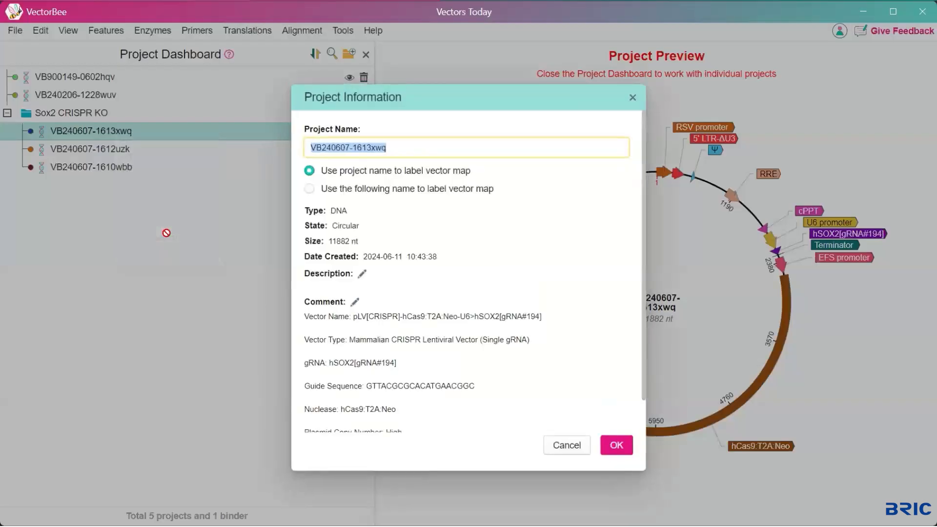
left_click(342, 189)
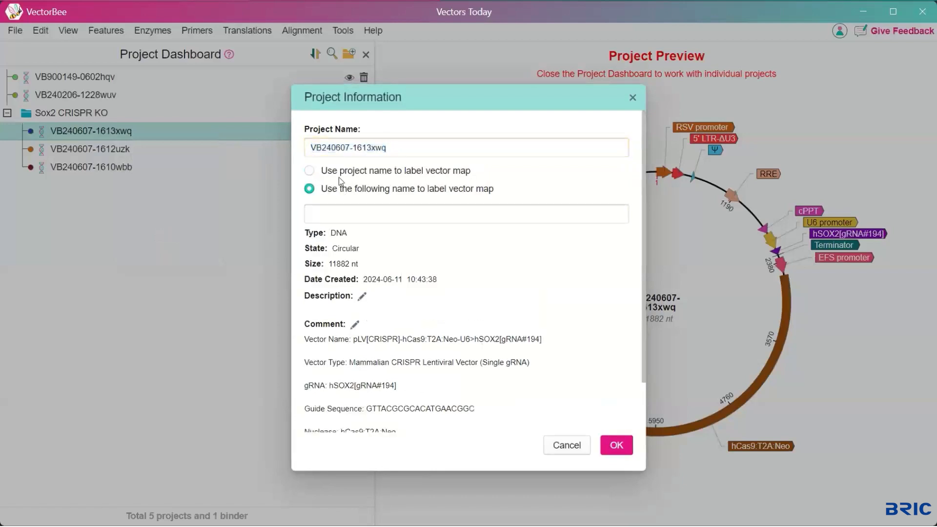
triple_click(373, 148)
key("ctrl+c")
key("BackSpace")
left_click(337, 223)
key("ctrl+v")
left_click(343, 145)
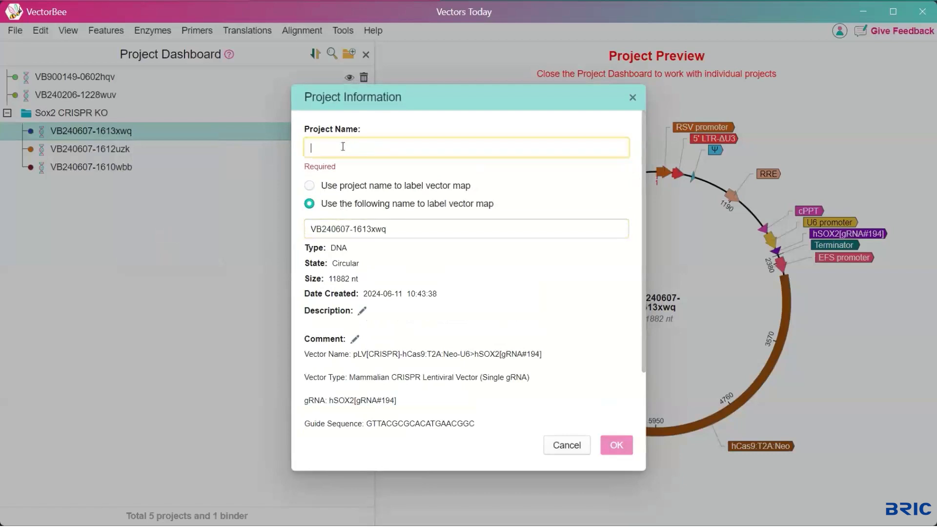
type("Sox2 gRNA1")
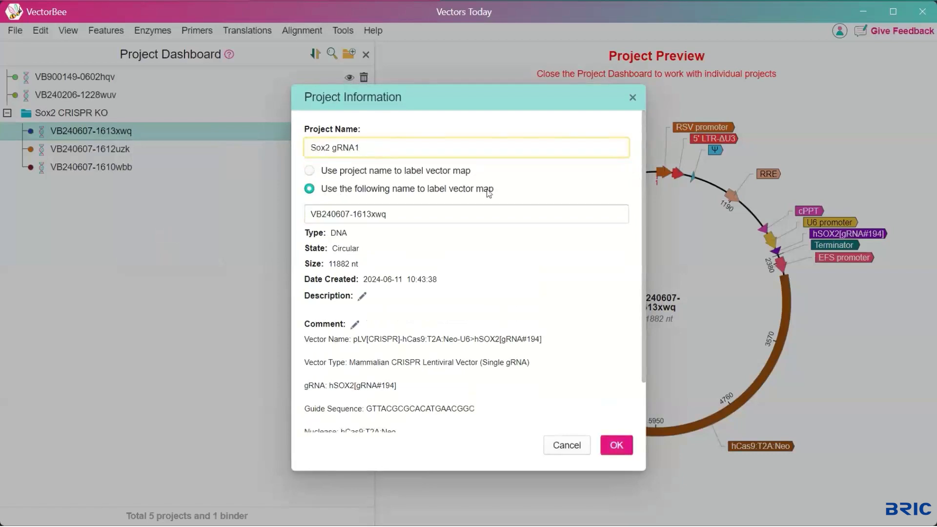
left_click(617, 445)
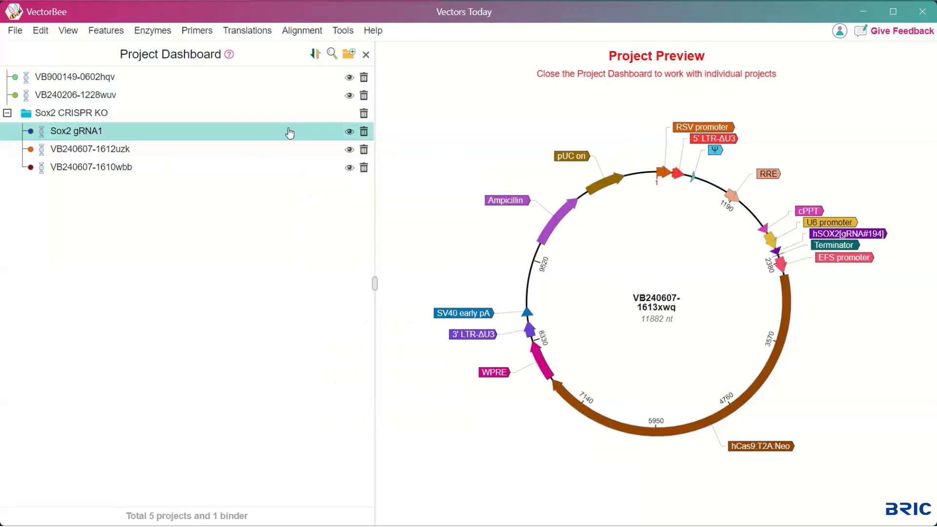
left_click(367, 56)
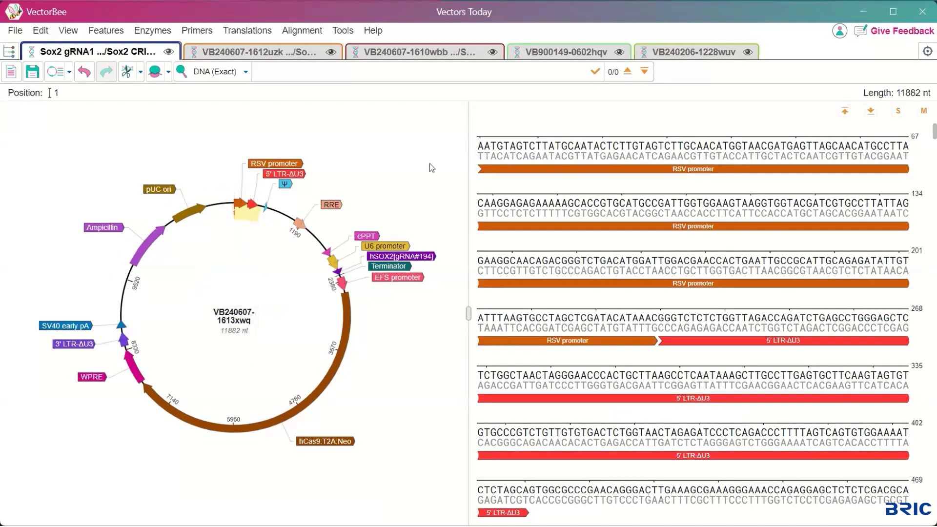
left_click(550, 53)
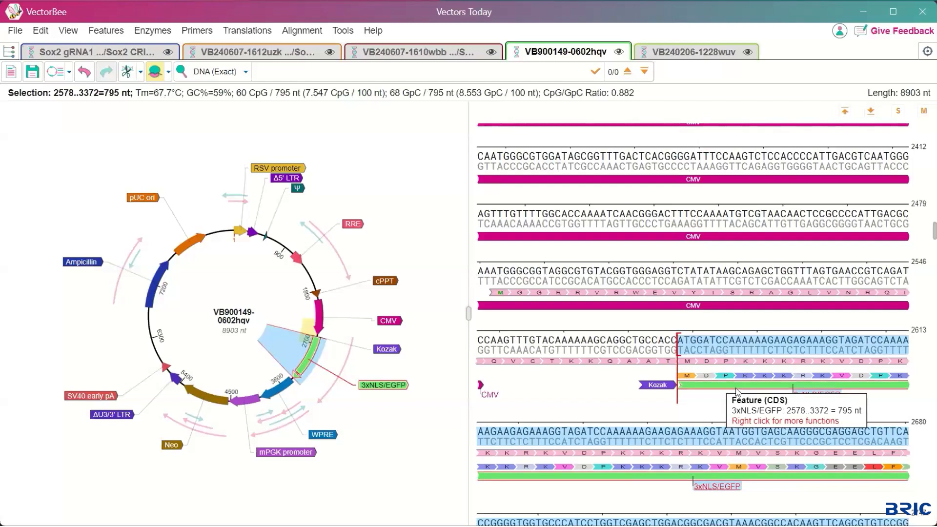
scroll(738, 392, "down", 5)
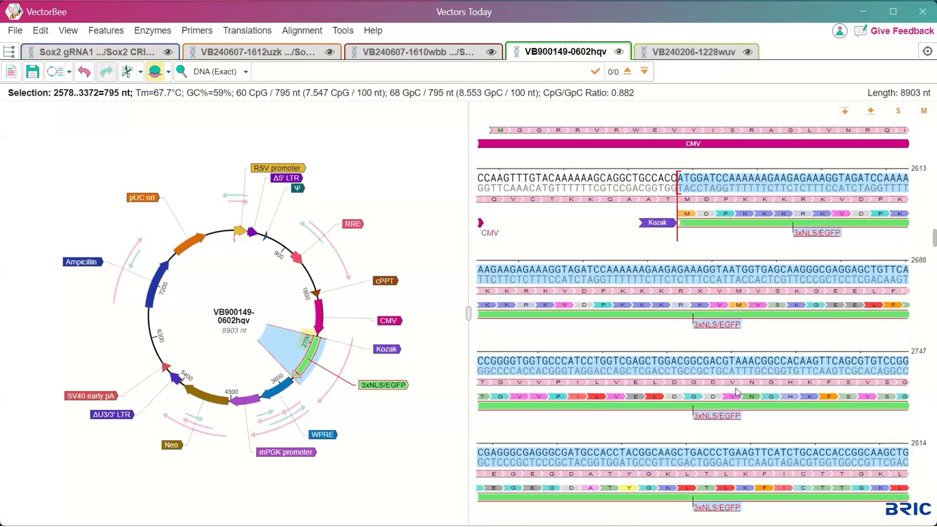
Delete the selected 3xNLS/EGFP sequence from the vector and undo the deletion.
key("Delete")
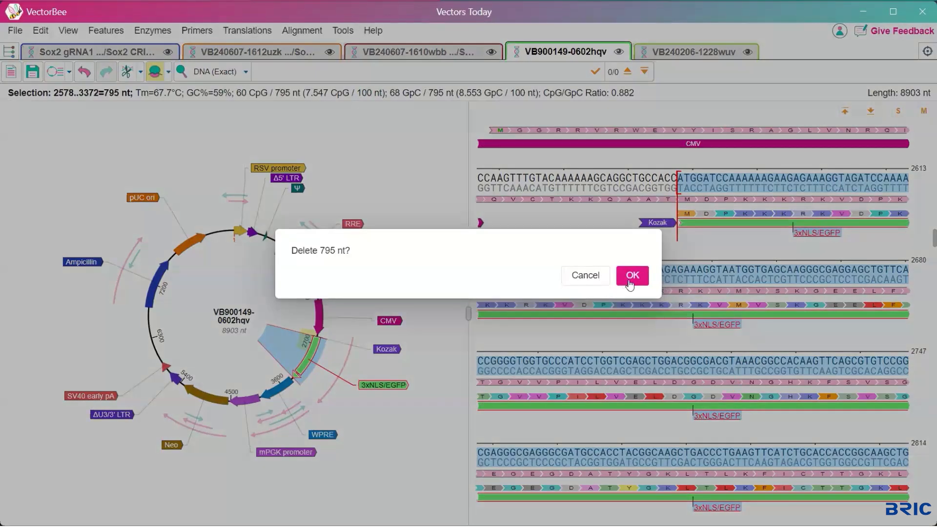
left_click(632, 276)
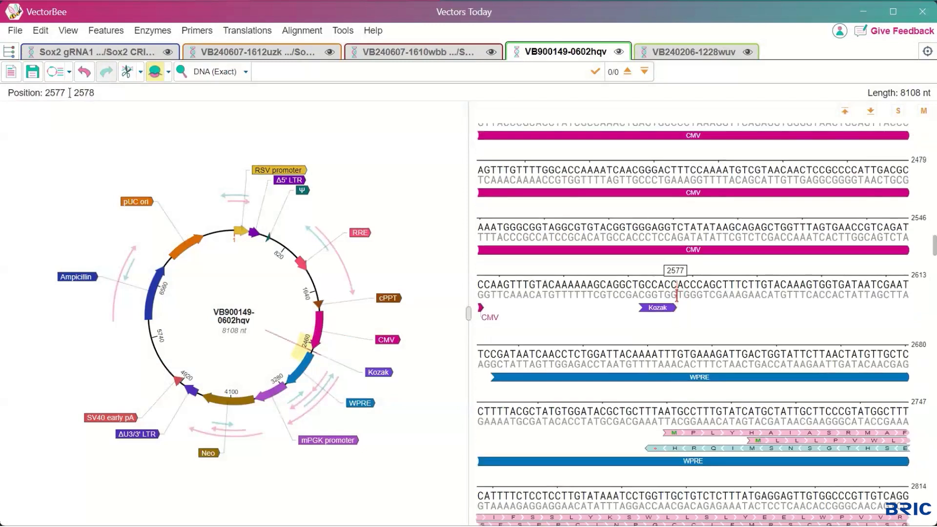
right_click(677, 296)
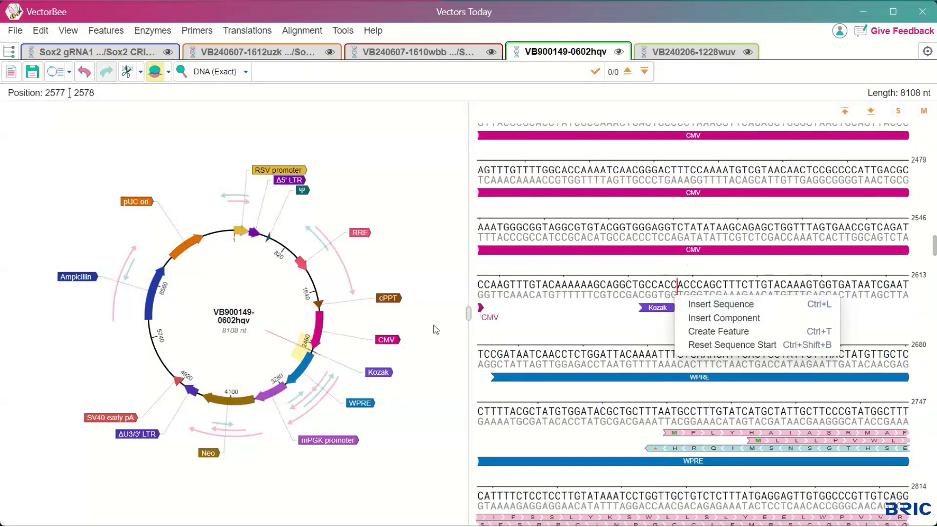
key("Escape")
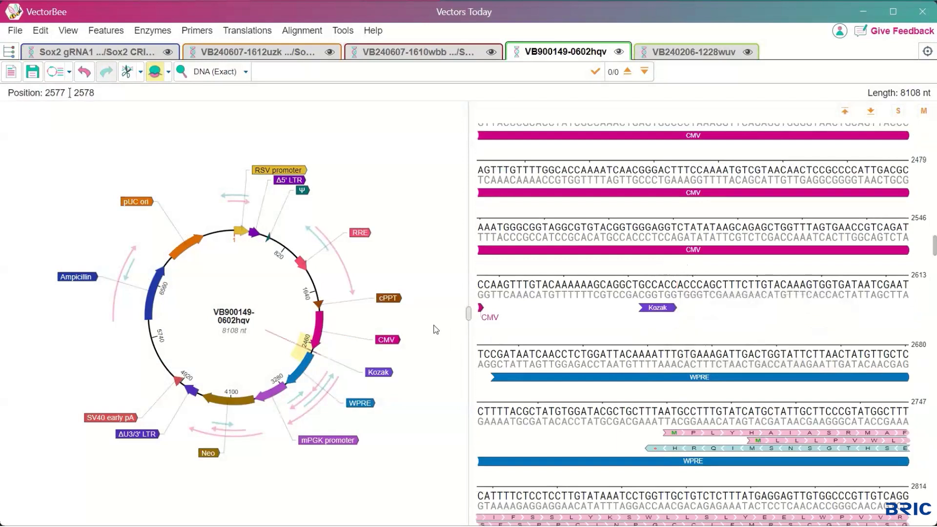
key("ctrl+z")
Start replacing the selected 3xNLS/EGFP sequence with a component and search the RefSeq ORFs of all species for "sox2".
scroll(684, 244, "down", 1)
scroll(683, 245, "up", 1)
scroll(684, 244, "up", 2)
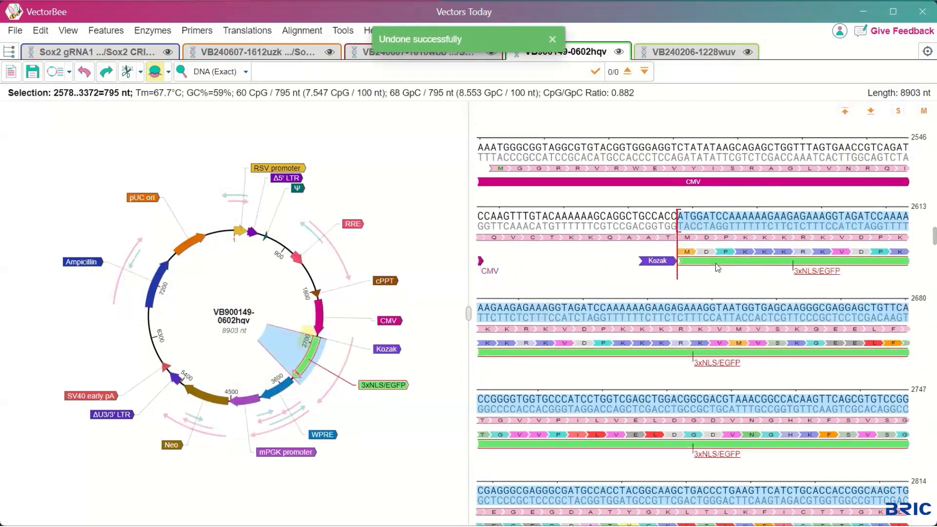
right_click(713, 223)
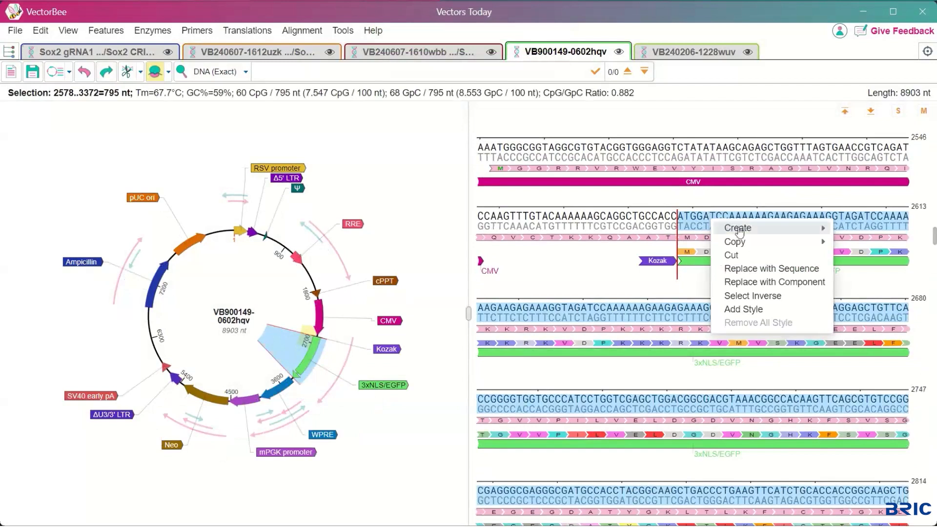
left_click(753, 284)
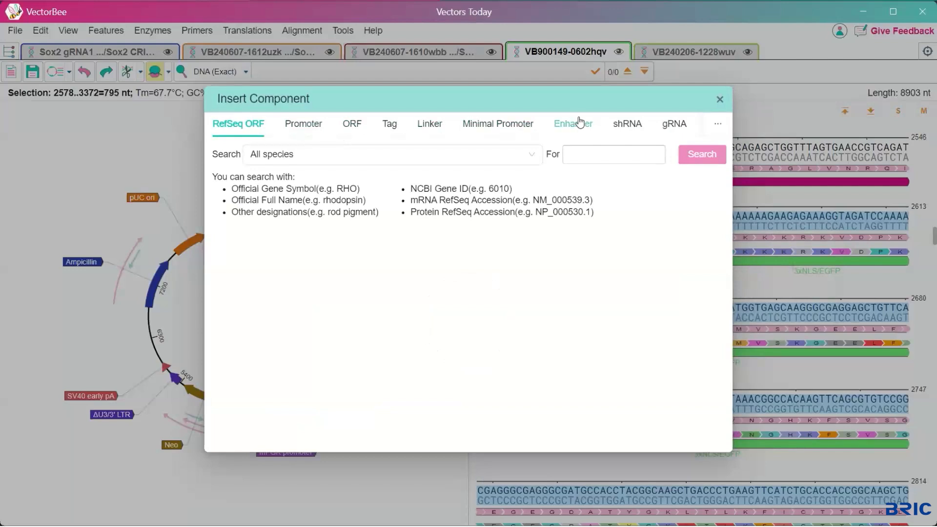
mouse_move(718, 128)
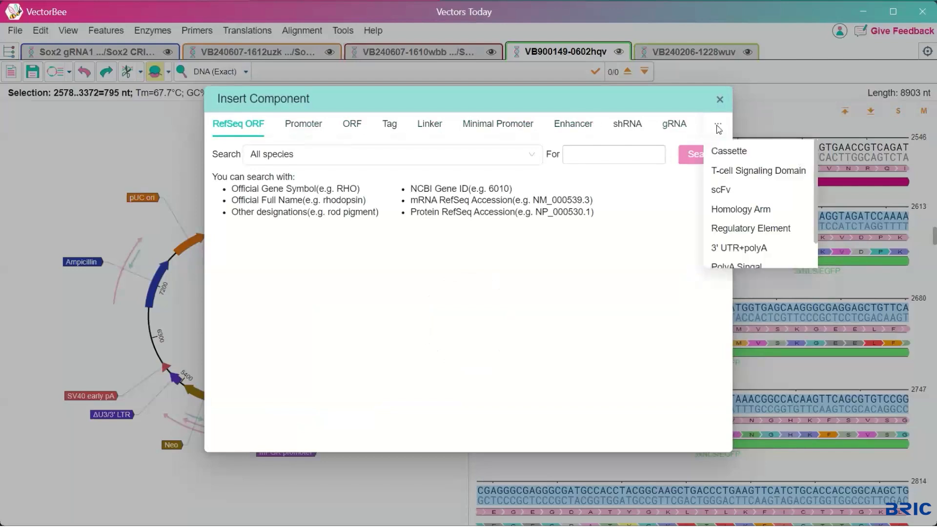
scroll(723, 181, "down", 2)
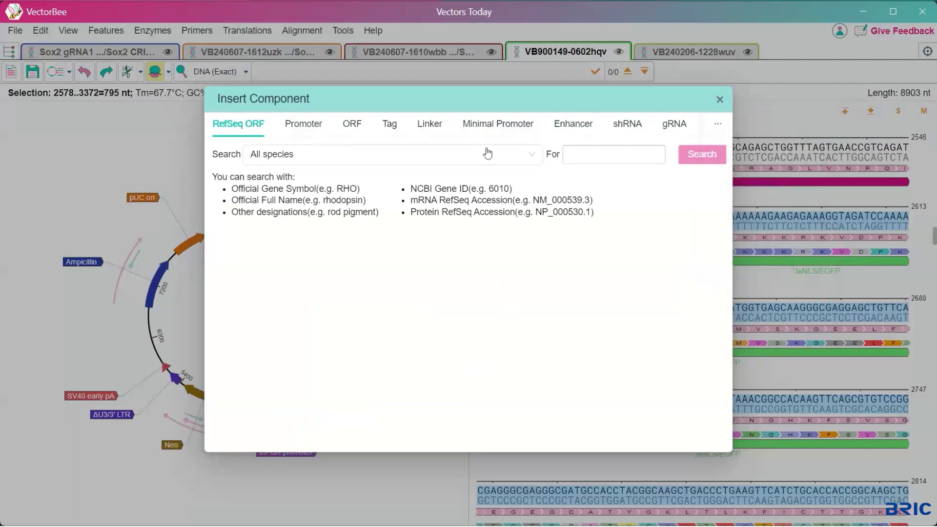
left_click(607, 163)
type("sox")
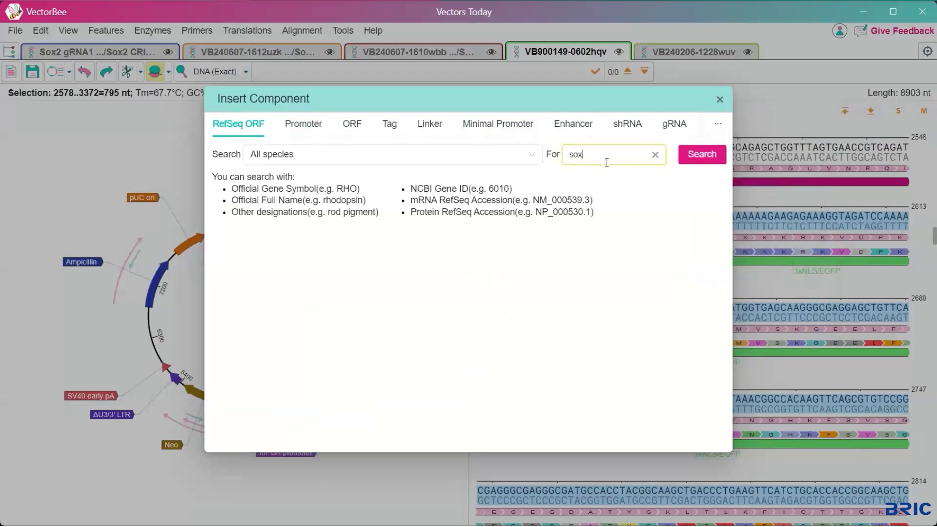
type("2")
key("Return")
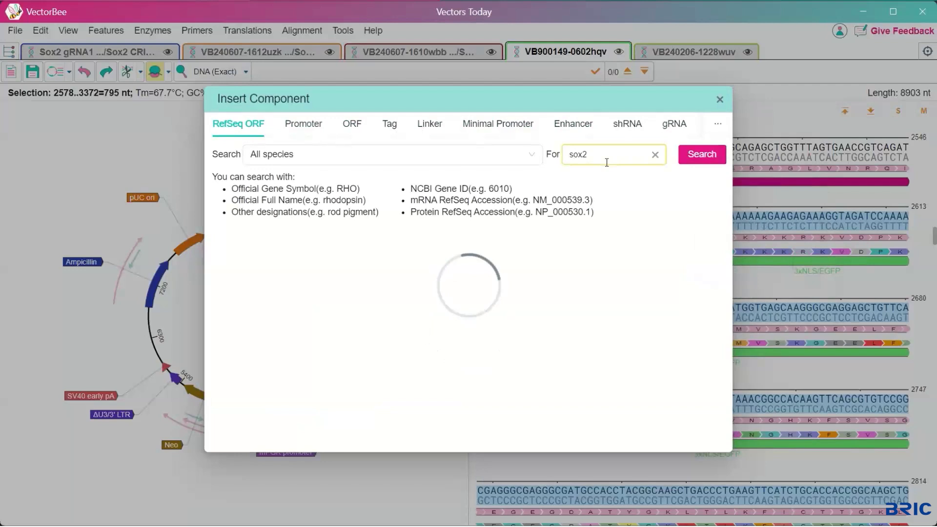
View the human SOX2 ORF sequence NM_003106.4 and insert it in place of 3xNLS/EGFP, including its original feature annotations.
scroll(469, 336, "down", 5)
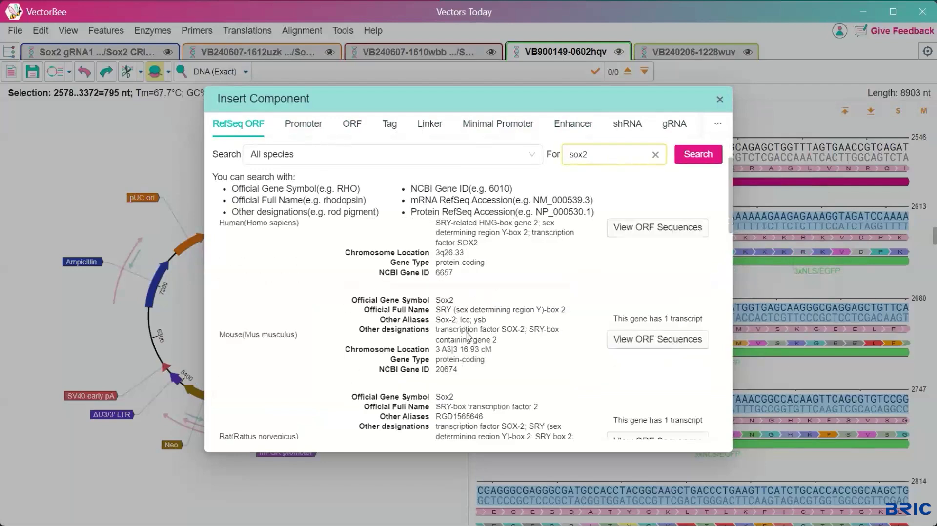
scroll(466, 336, "up", 5)
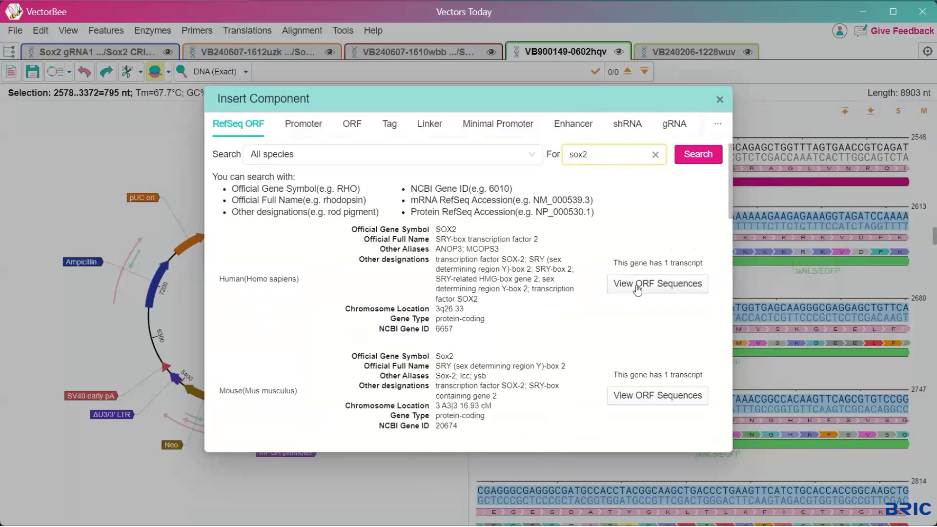
left_click(636, 285)
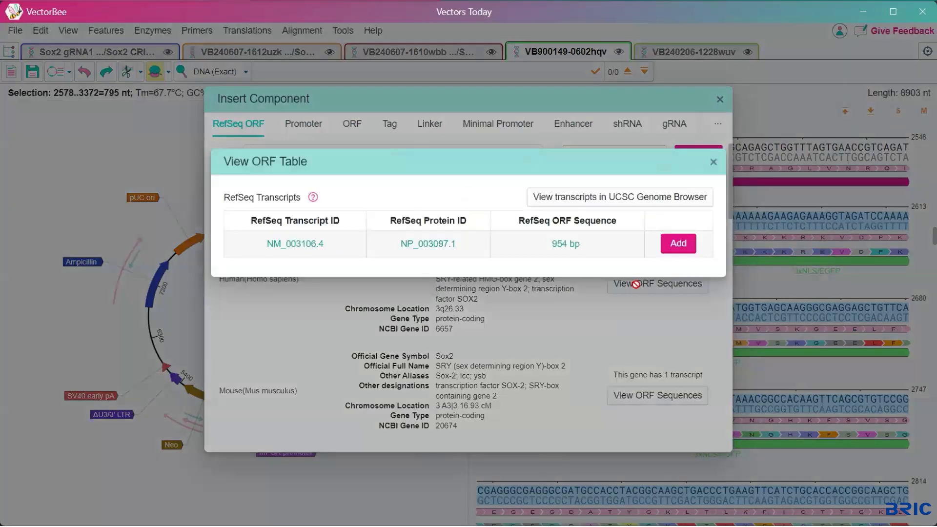
left_click(559, 246)
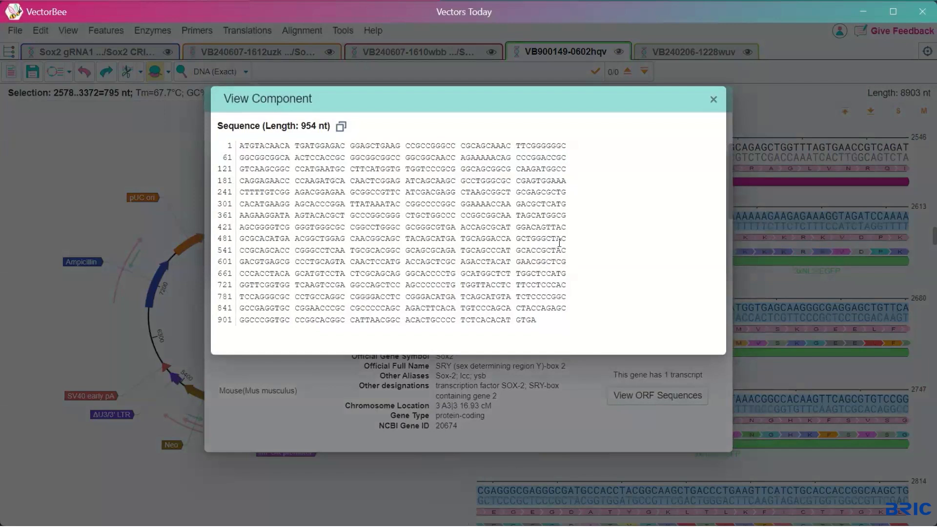
left_click(713, 100)
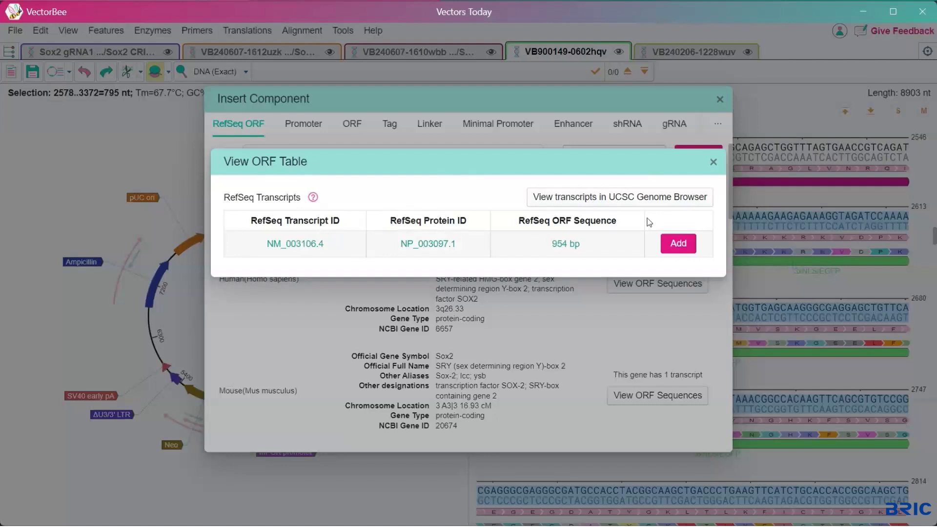
left_click(686, 246)
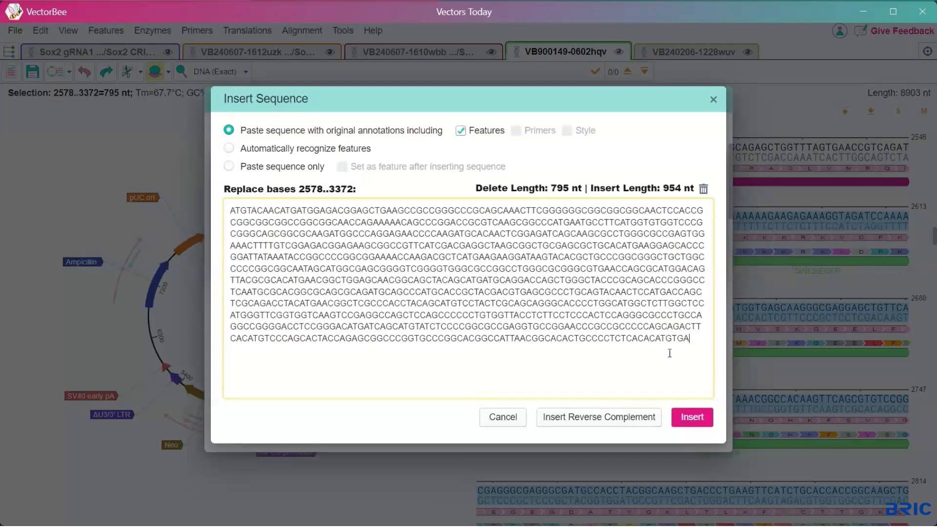
left_click(692, 417)
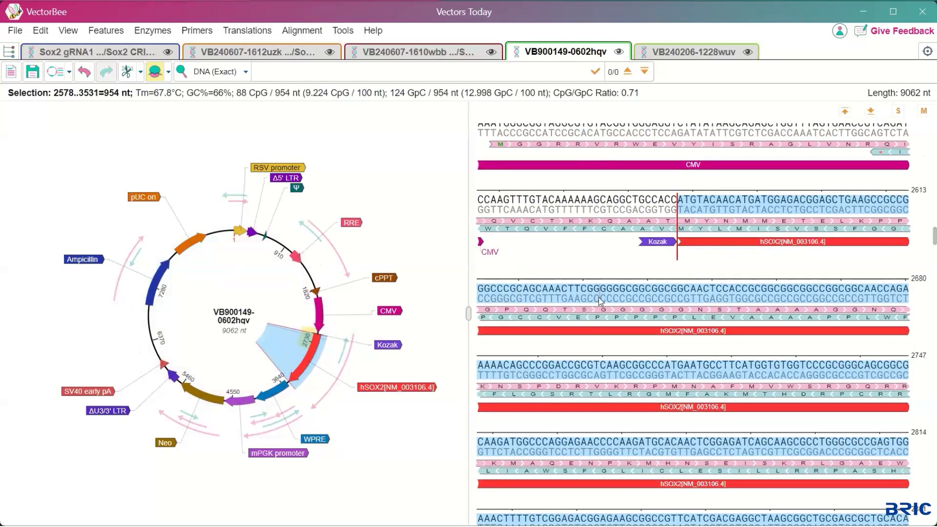
Edit the hSOX2[NM_003106.4] feature to translate in frame +1, with translation continuing when the last CDS codon is not a stop.
right_click(732, 245)
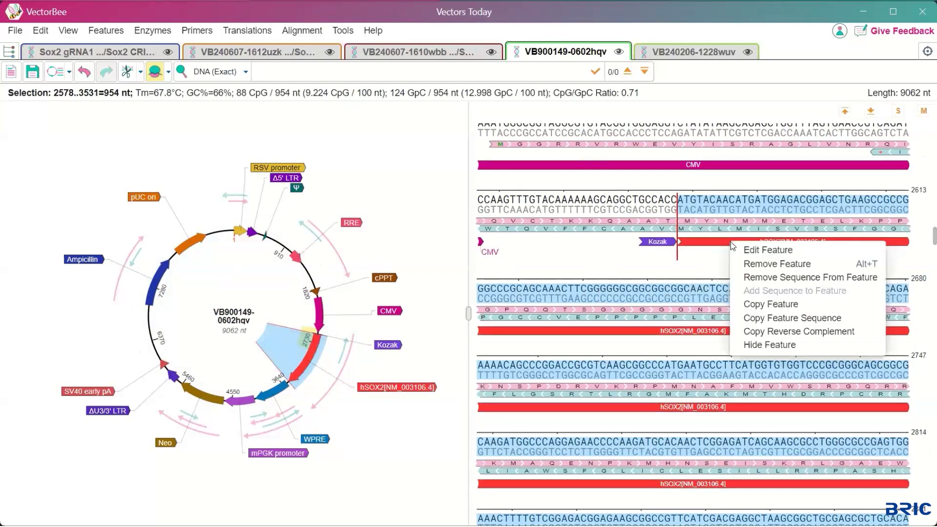
left_click(772, 251)
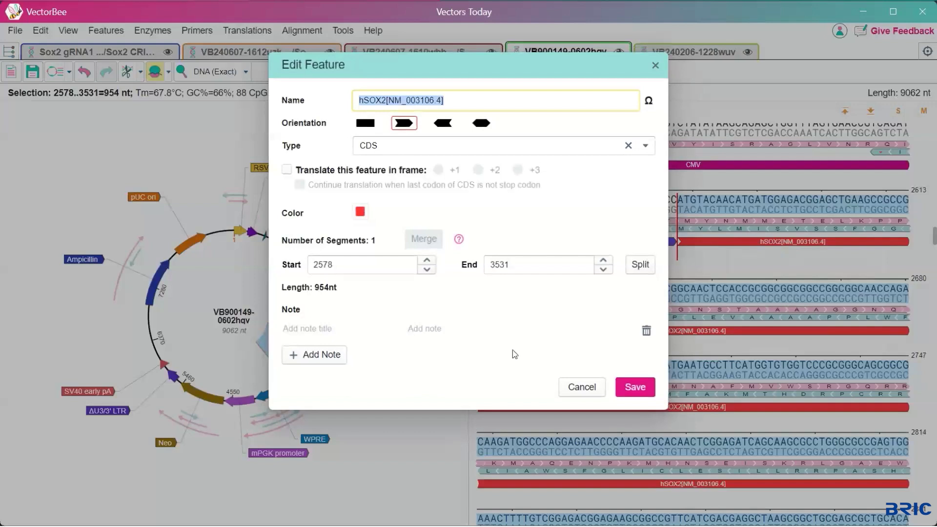
left_click(286, 171)
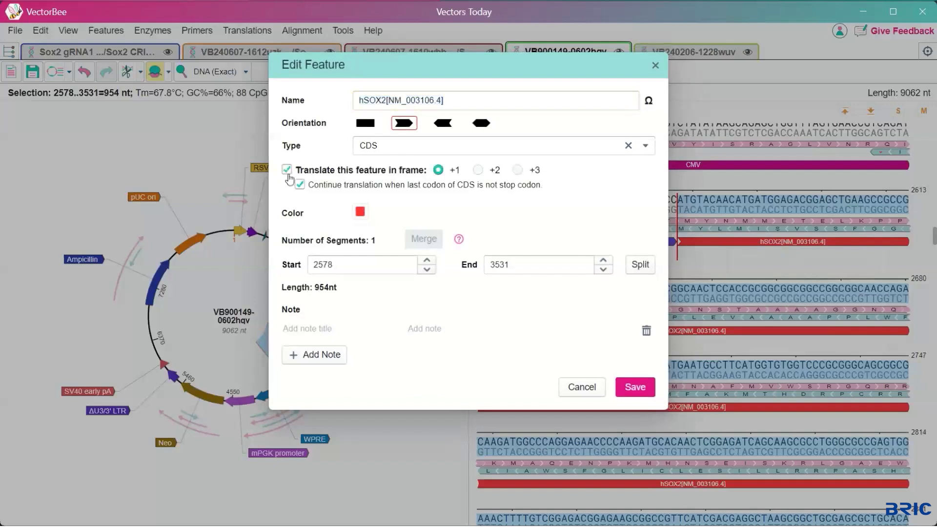
left_click(632, 396)
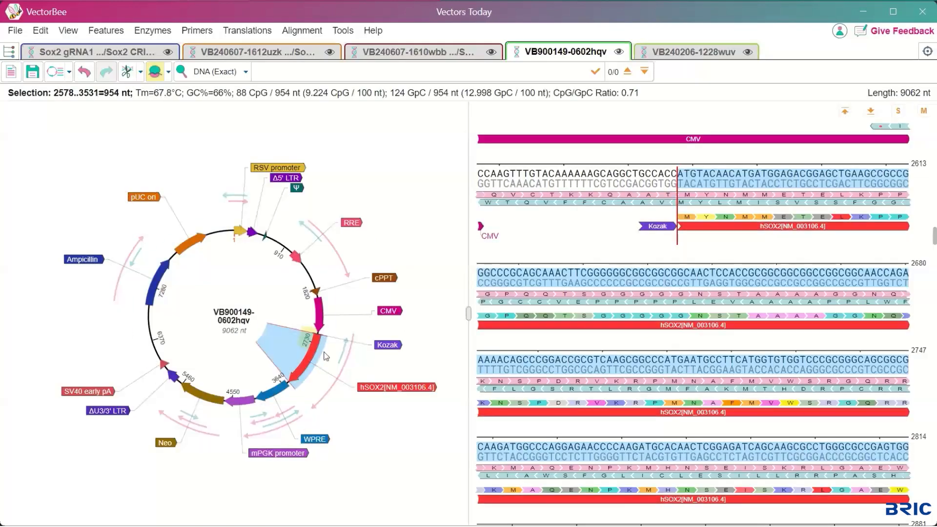
Insert the 6xHis purification tag component directly after base 3531, at the end of hSOX2, including its original feature annotations.
left_click(282, 369)
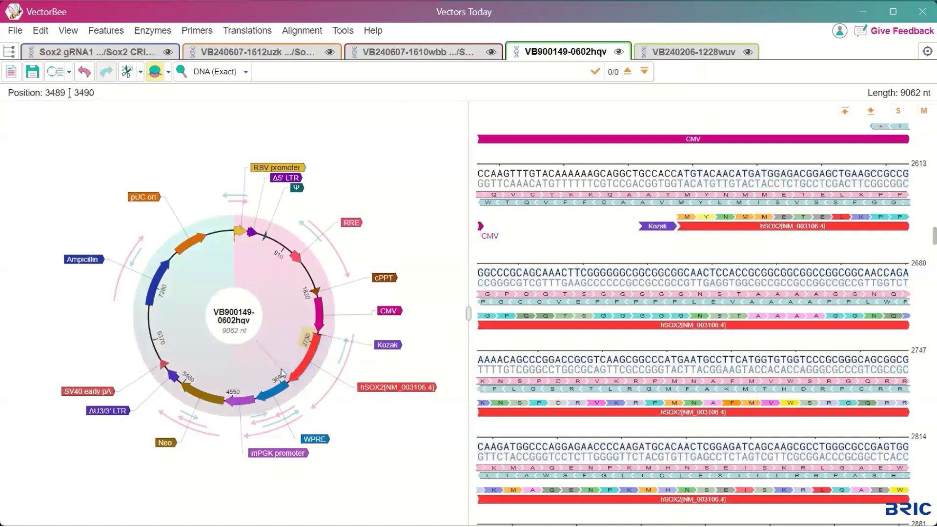
scroll(674, 281, "up", 4)
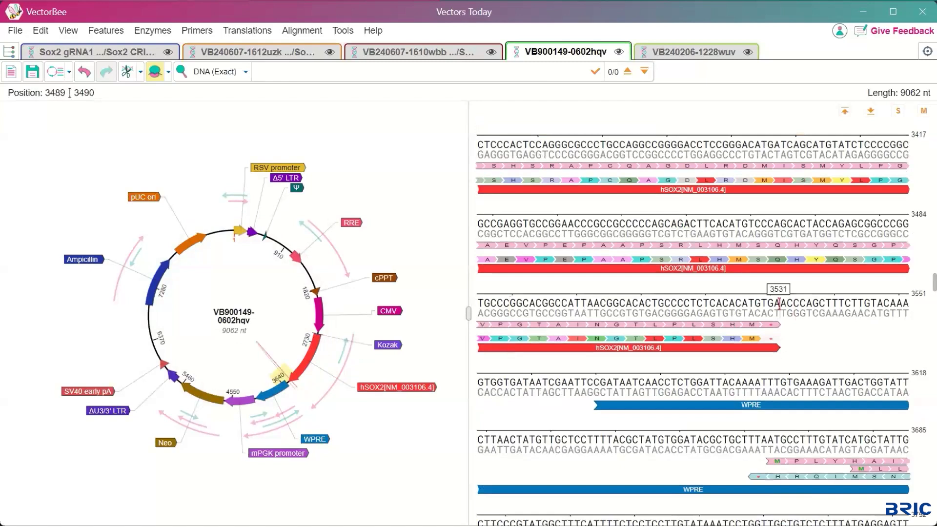
left_click(780, 303)
right_click(780, 306)
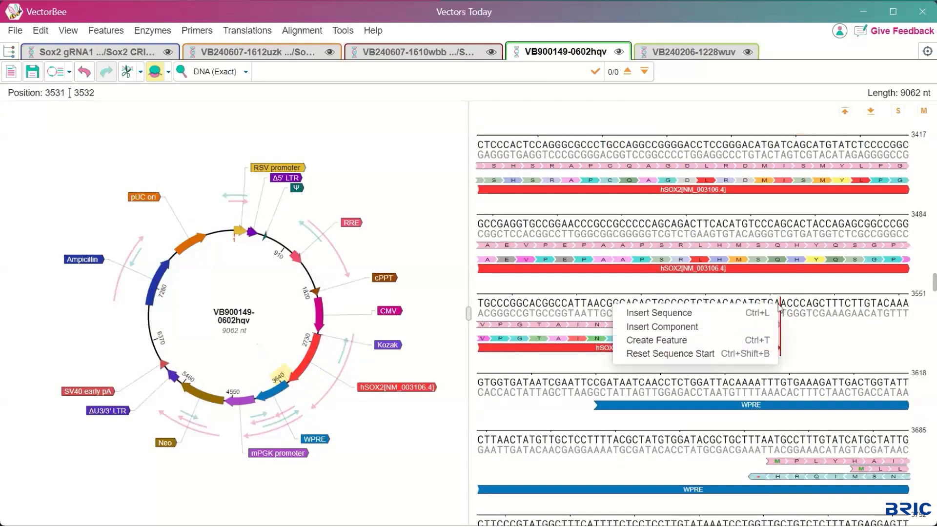
left_click(701, 329)
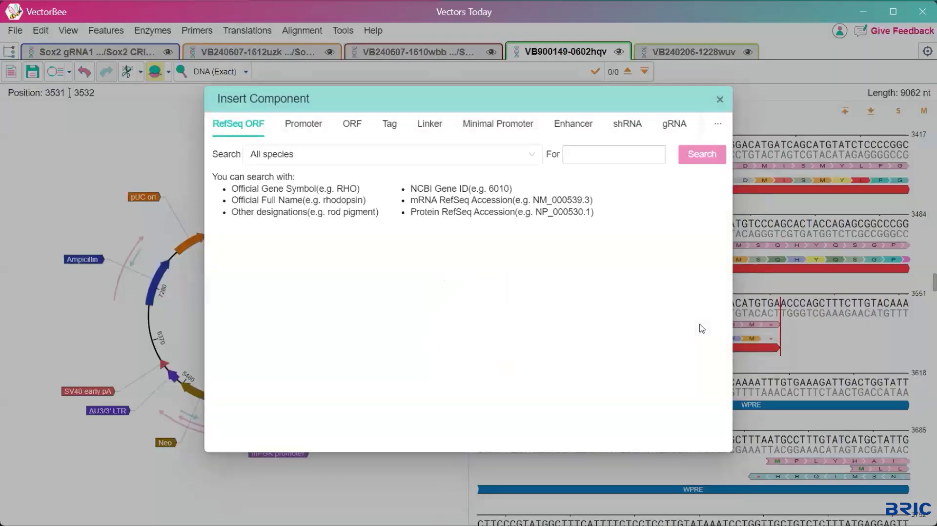
left_click(389, 130)
left_click(260, 162)
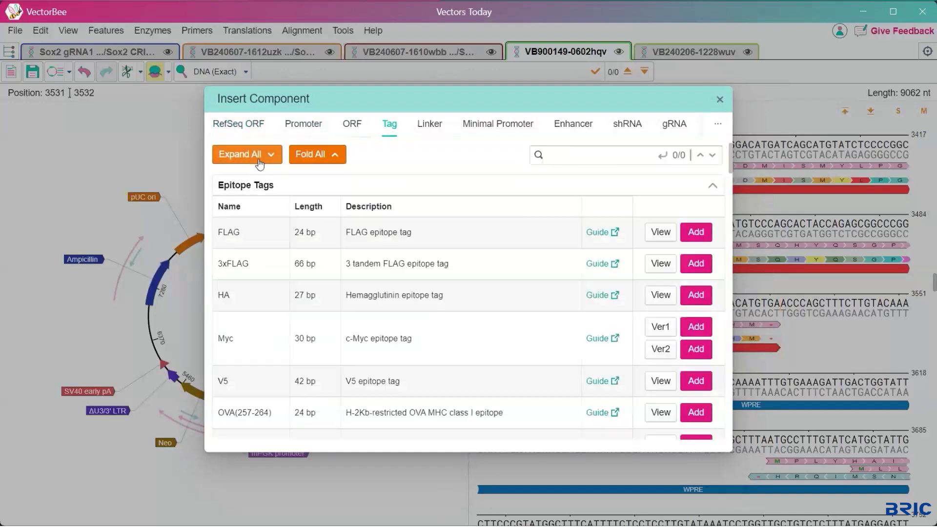
left_click(332, 154)
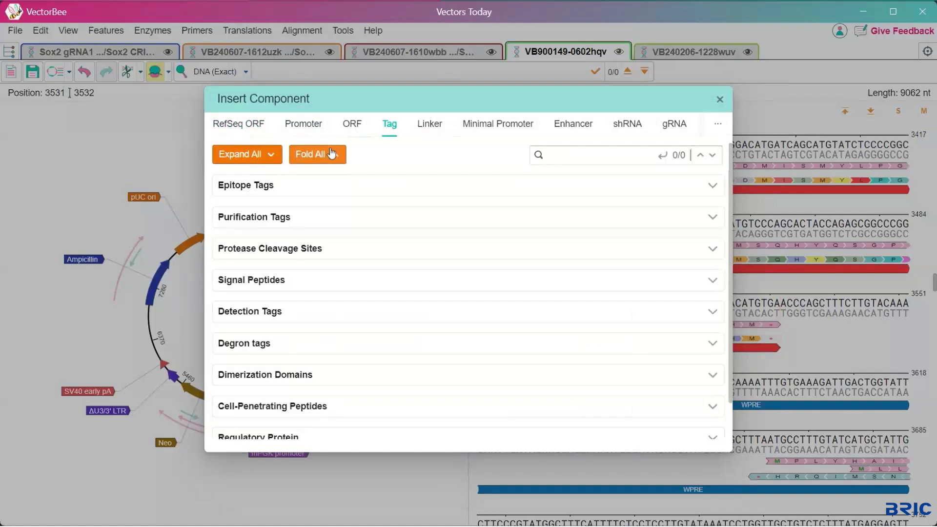
left_click(296, 220)
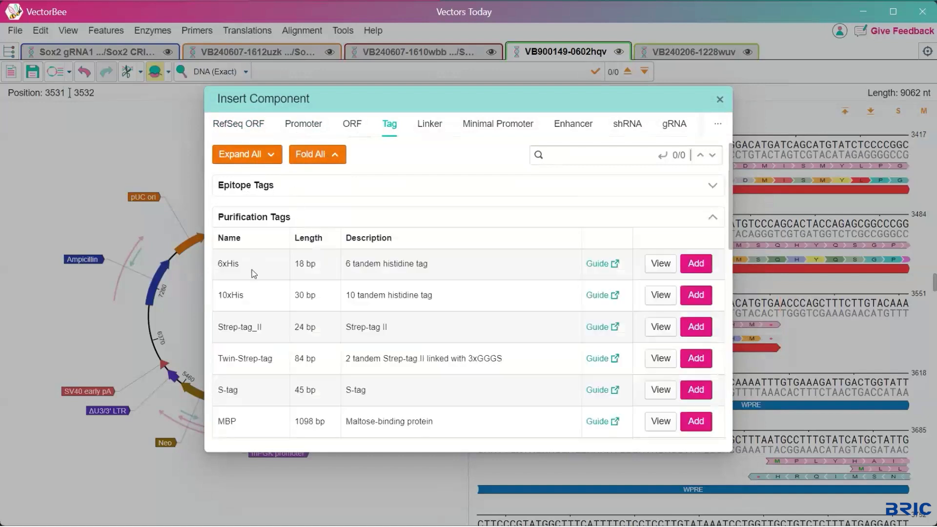
left_click(697, 266)
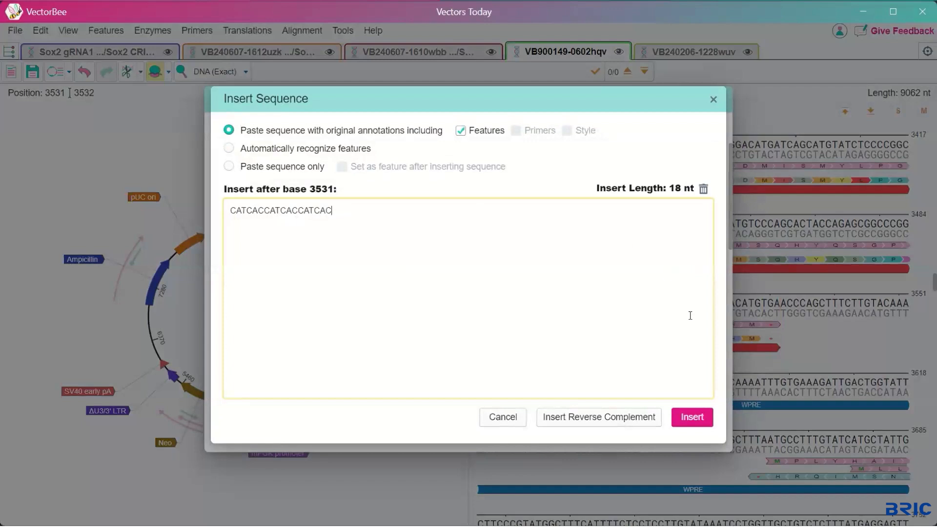
left_click(693, 418)
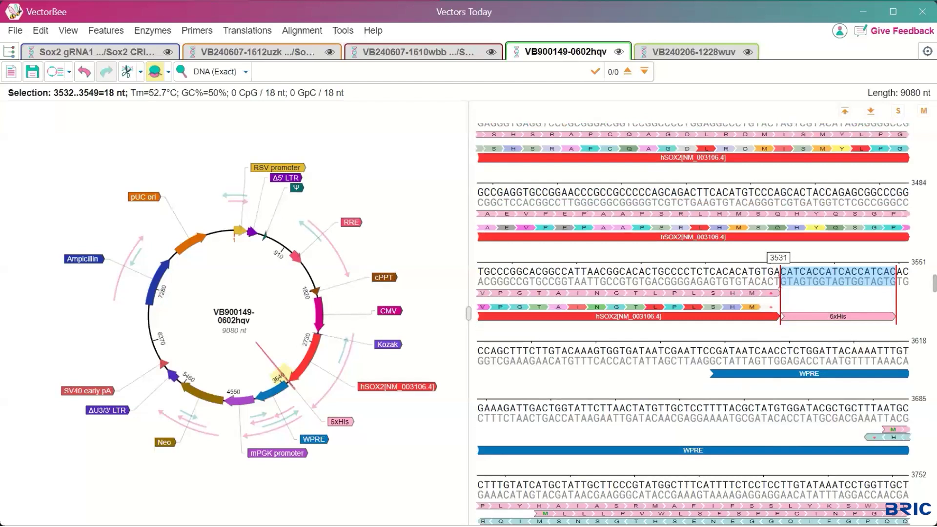
Copy the TGA stop codon at the end of hSOX2, bases 3529 to 3531, and delete it from the vector.
left_click(780, 282)
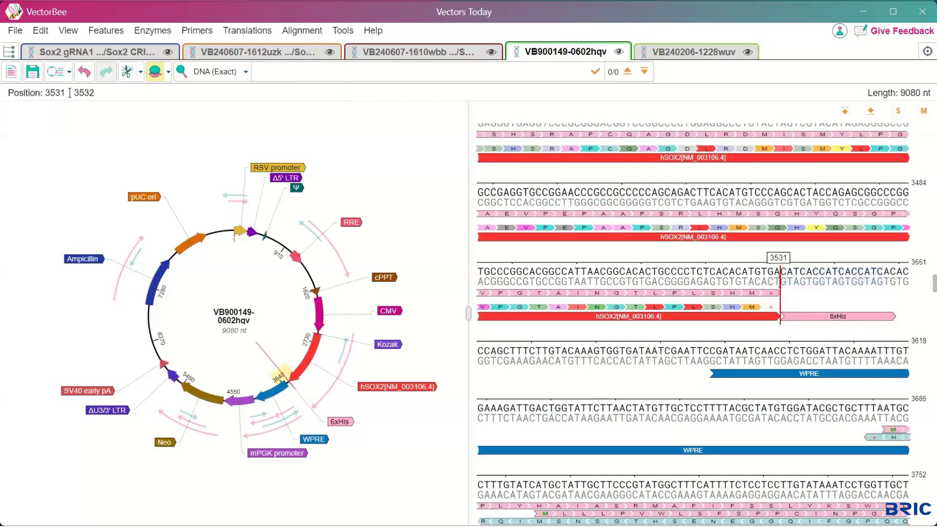
key("shift+Left")
key("shift+Left")
key("shift+Left")
key("ctrl+c")
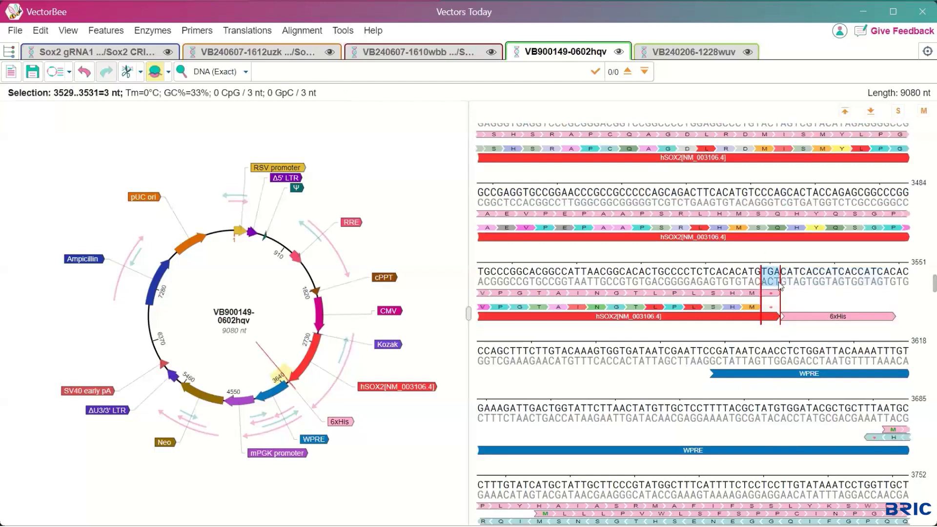
key("Delete")
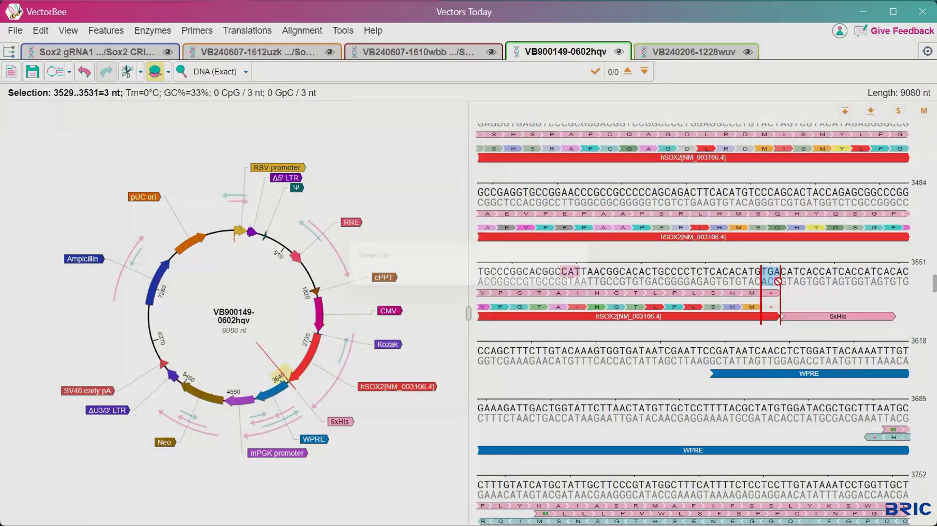
left_click(636, 281)
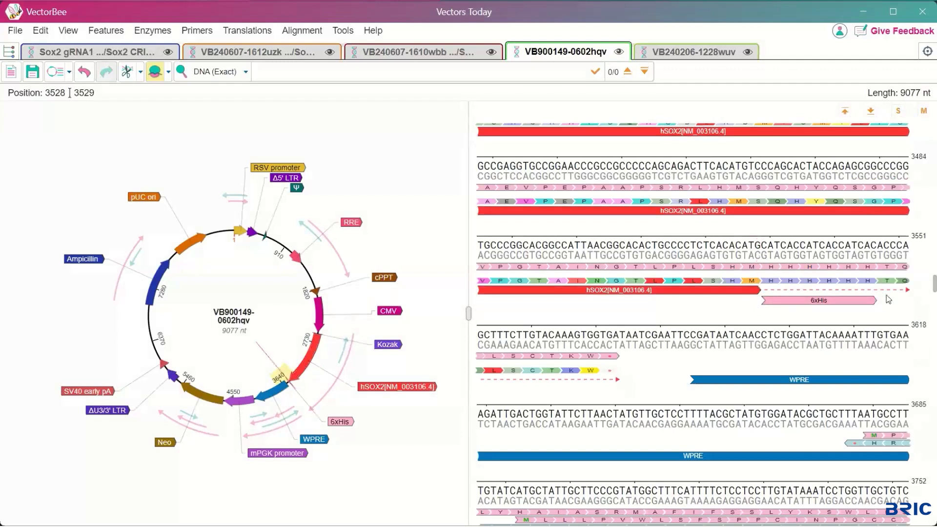
Insert the copied TGA stop codon directly after the 6xHis tag at base 3546 as sequence only, and select the 6xHis feature.
left_click(877, 248)
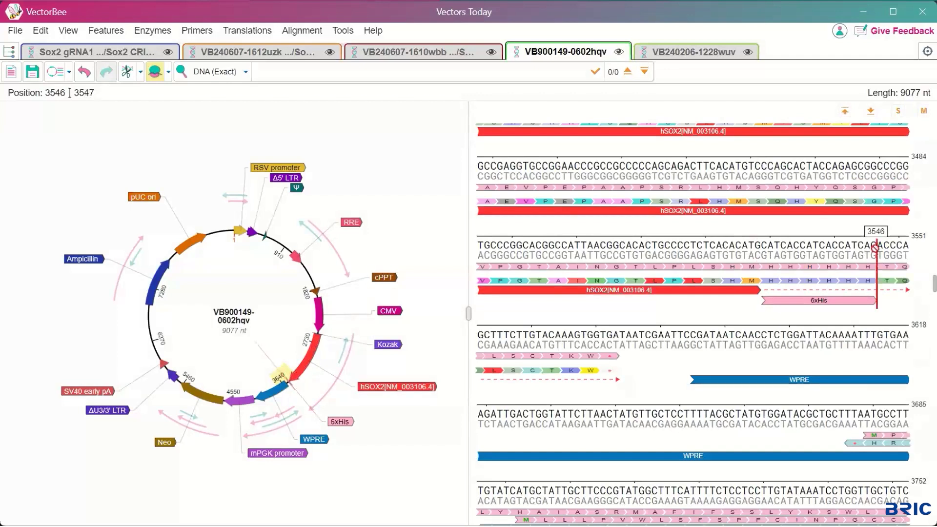
key("ctrl+v")
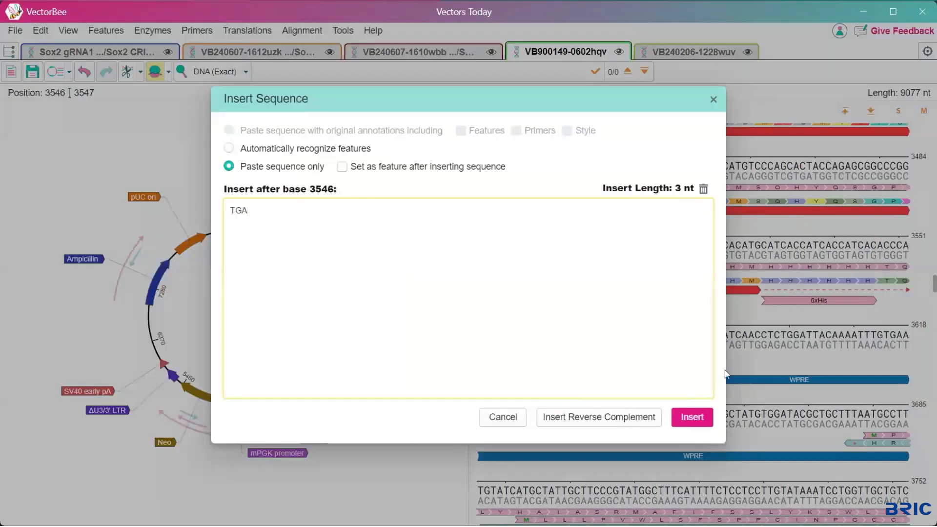
left_click(694, 422)
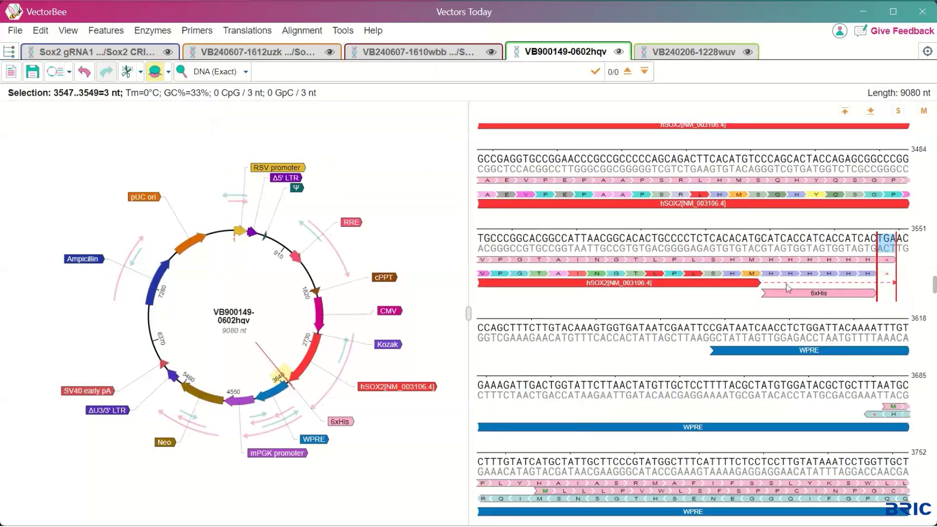
left_click(787, 295)
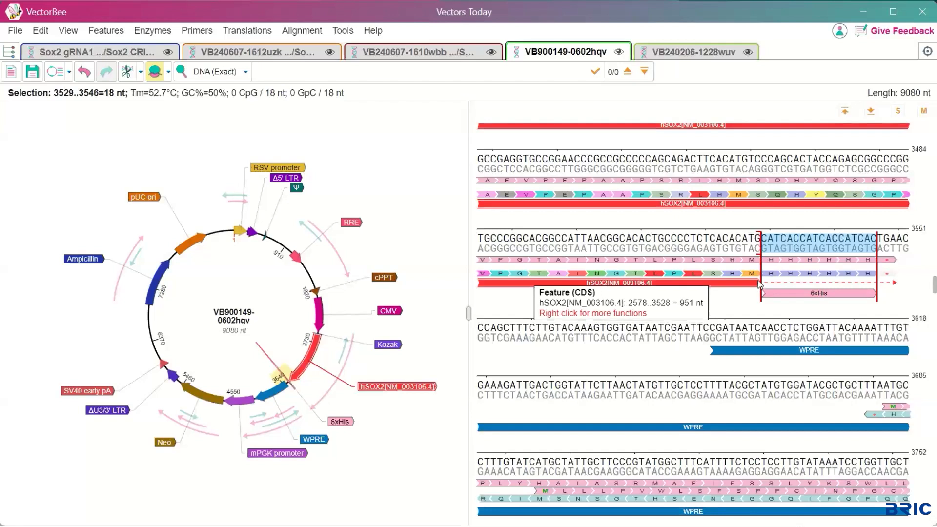
Start an NCBI gene import and search all species for "sox2".
left_click(15, 31)
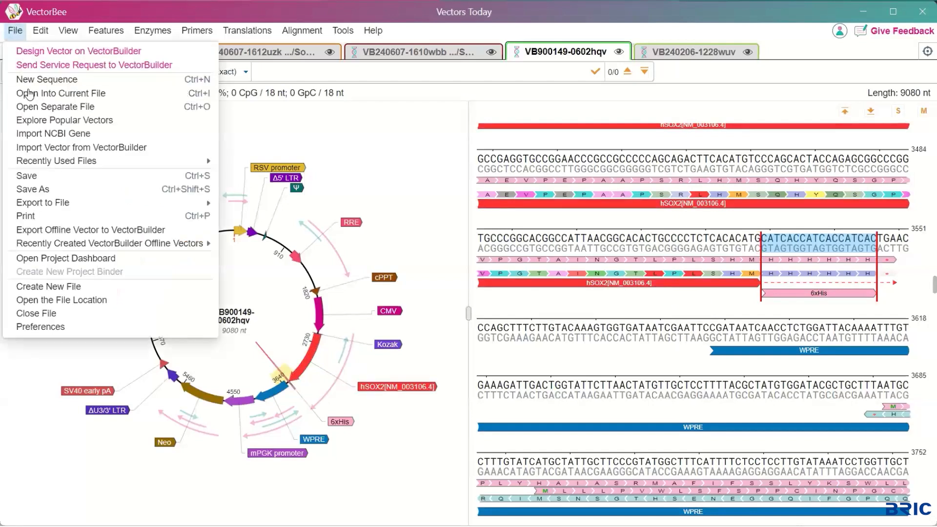
left_click(47, 135)
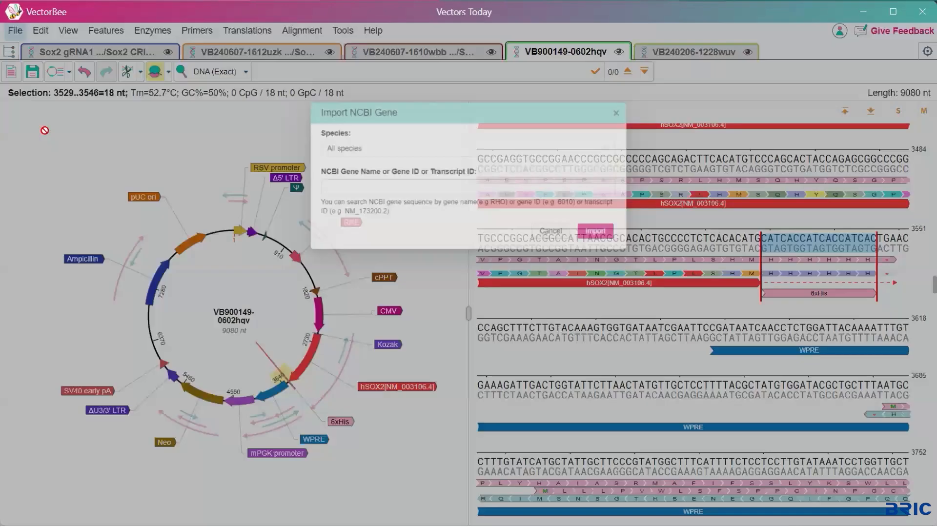
left_click(312, 189)
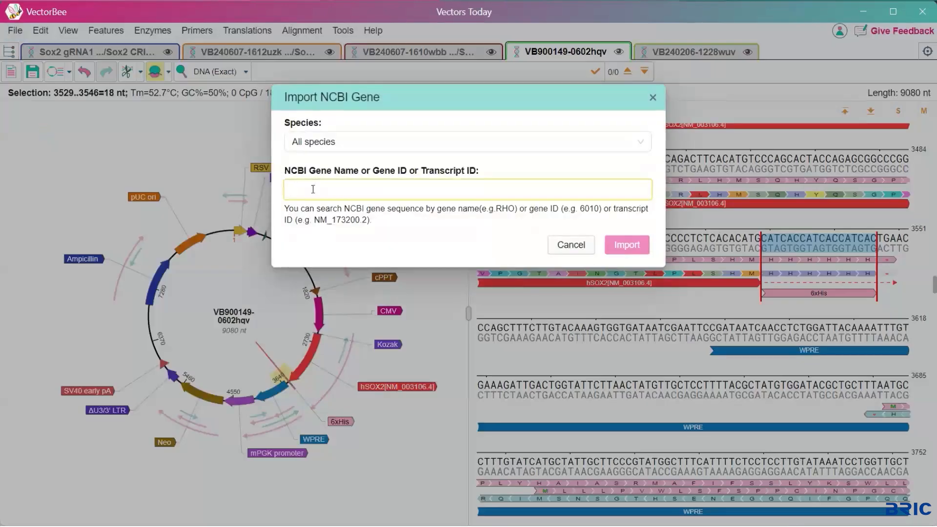
type("sox2")
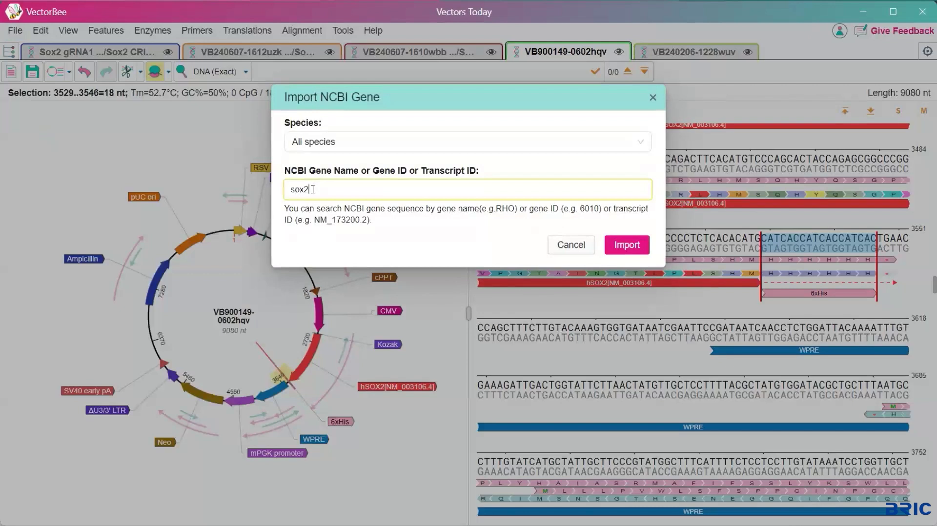
key("Return")
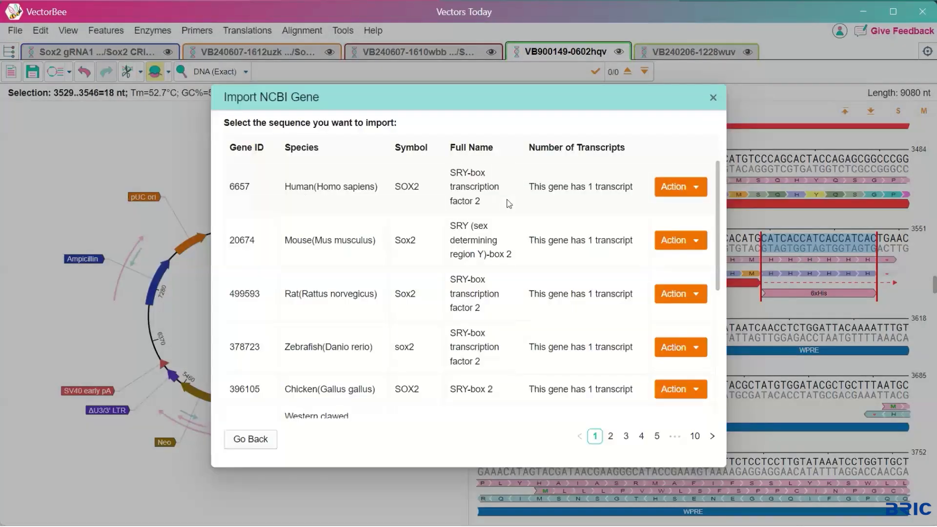
View the transcript table of the human SOX2 gene and import its RefSeq Gene (Genome) sequence.
left_click(687, 190)
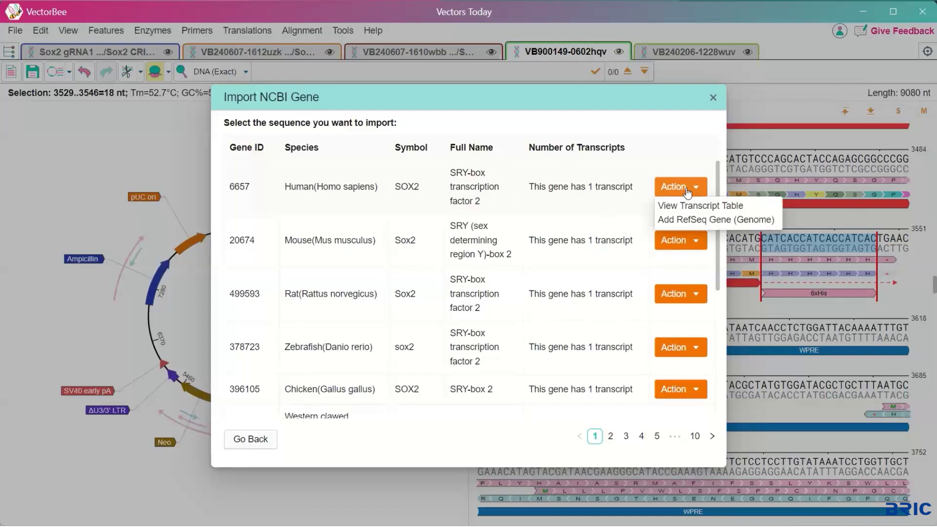
left_click(703, 209)
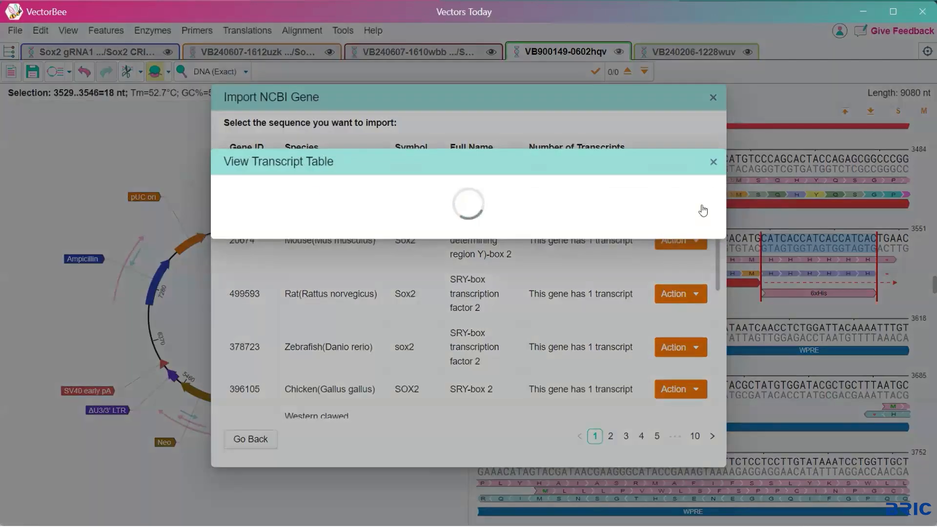
left_click(715, 162)
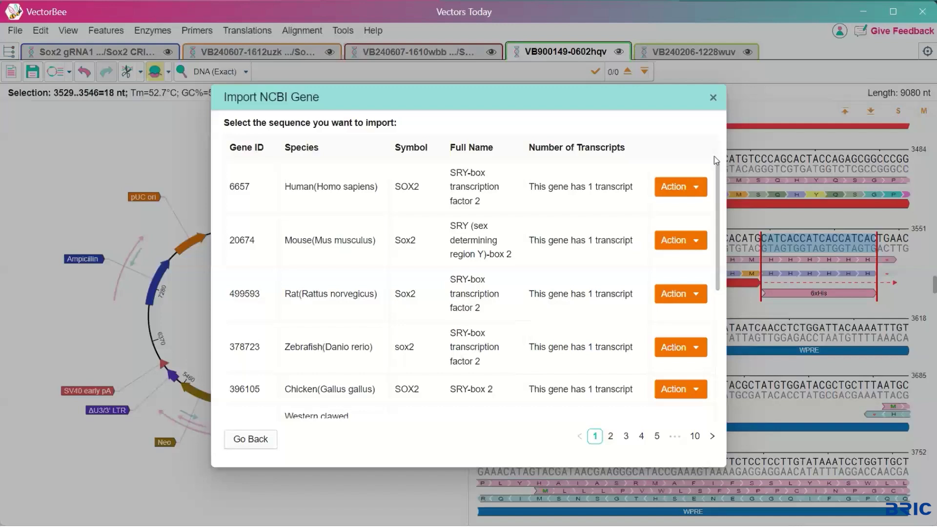
left_click(691, 190)
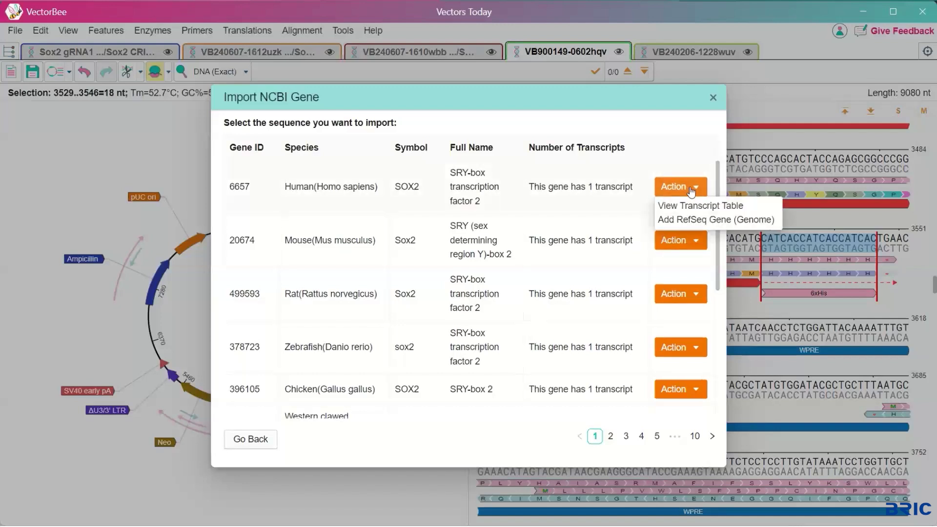
left_click(694, 224)
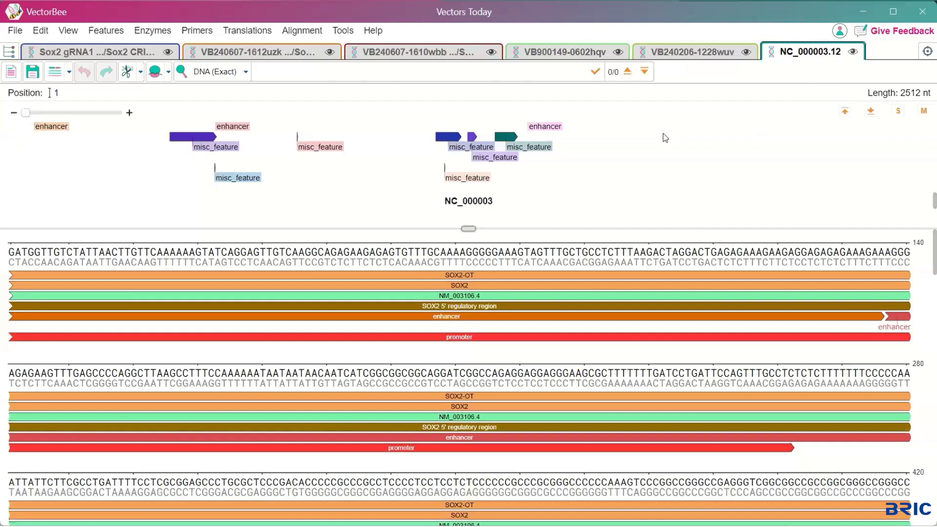
Examine the annotated genes, regulatory region, promoter, enhancers and CDS on the map and sequence of NC_000003.12.
scroll(620, 155, "up", 1)
scroll(622, 157, "up", 3)
scroll(622, 158, "down", 1)
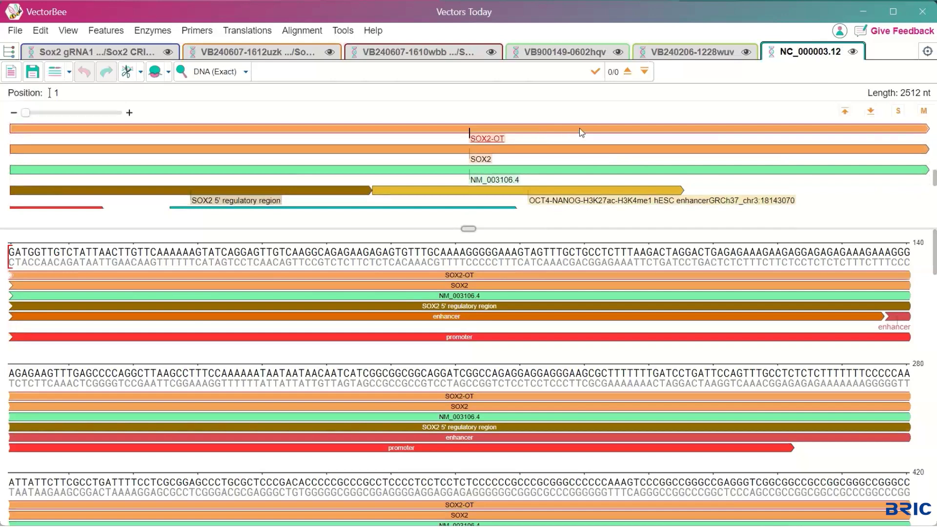
scroll(583, 150, "down", 1)
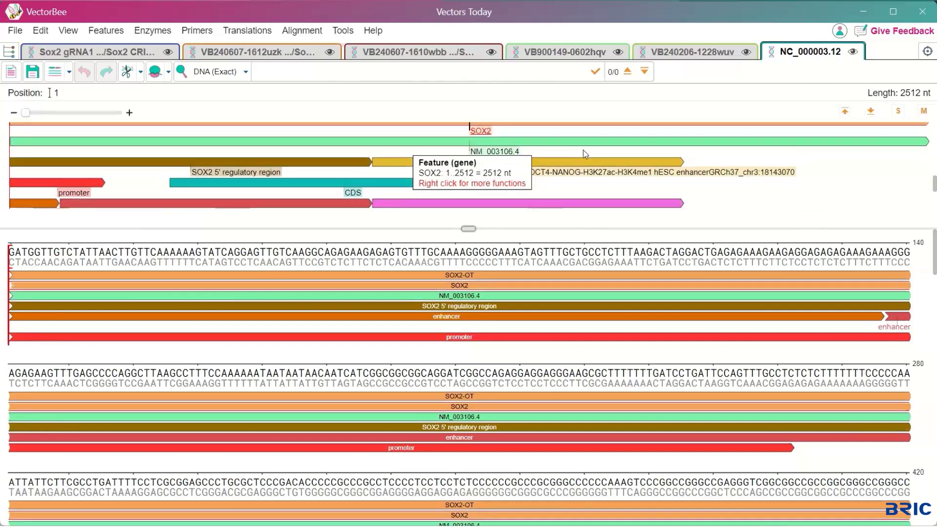
scroll(619, 149, "down", 1)
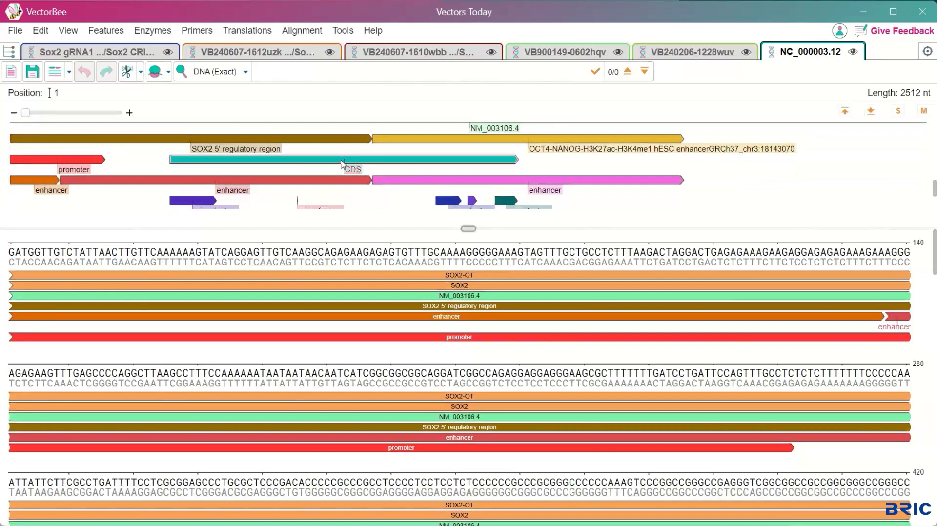
left_click(45, 188)
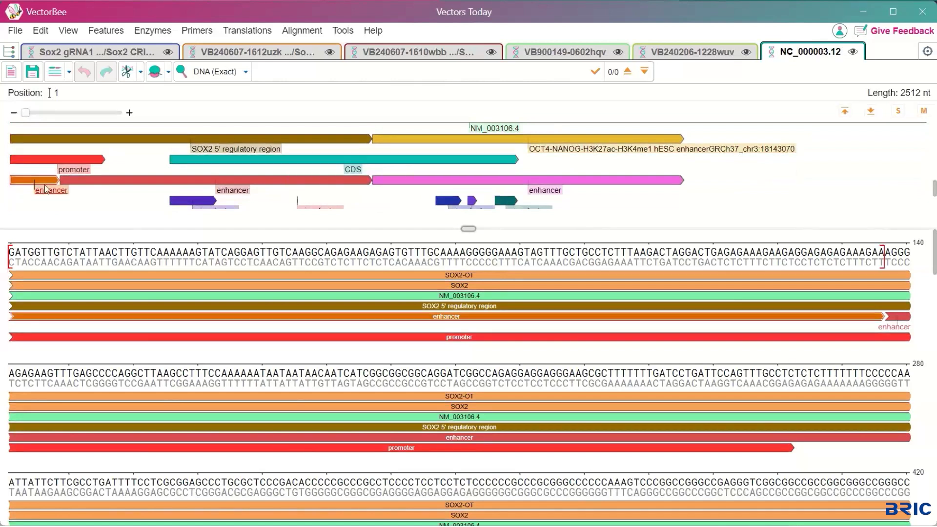
scroll(476, 188, "down", 1)
scroll(478, 191, "down", 1)
scroll(467, 369, "down", 3)
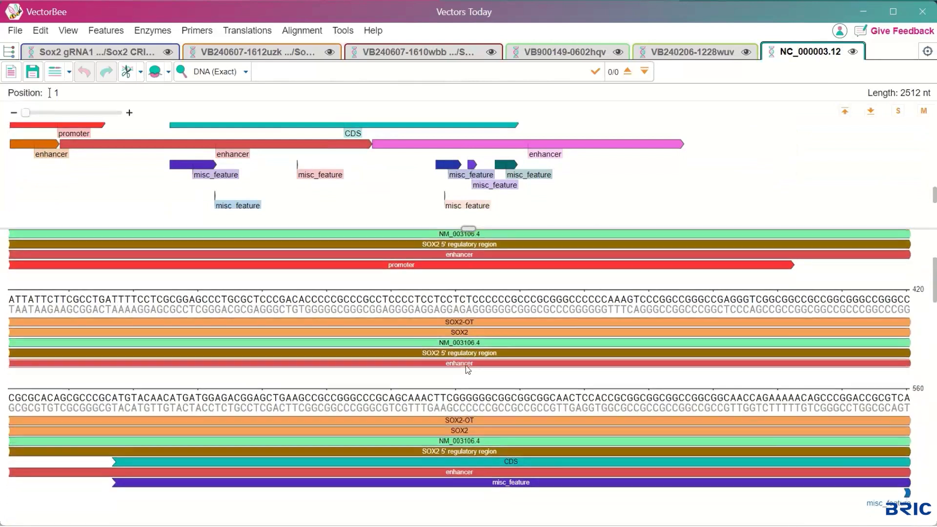
scroll(465, 365, "down", 2)
left_click(465, 352)
left_click(465, 352)
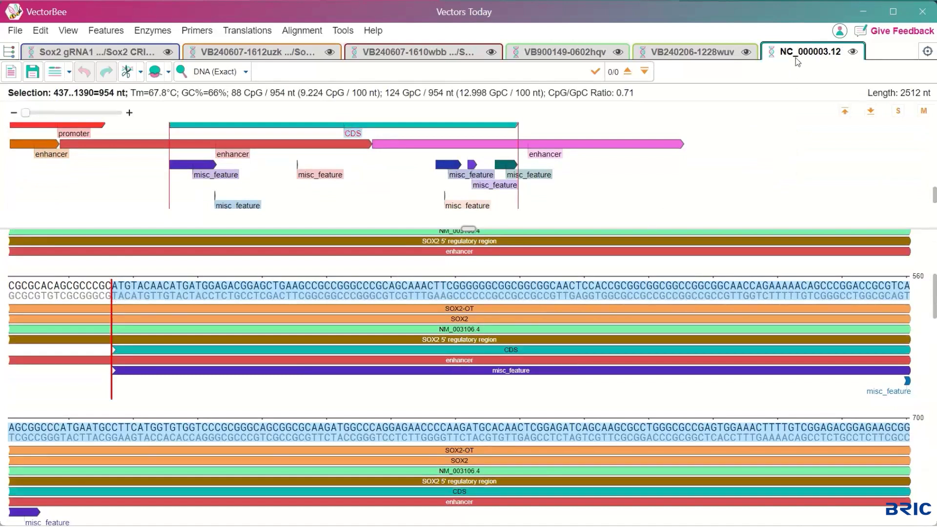
left_click(695, 50)
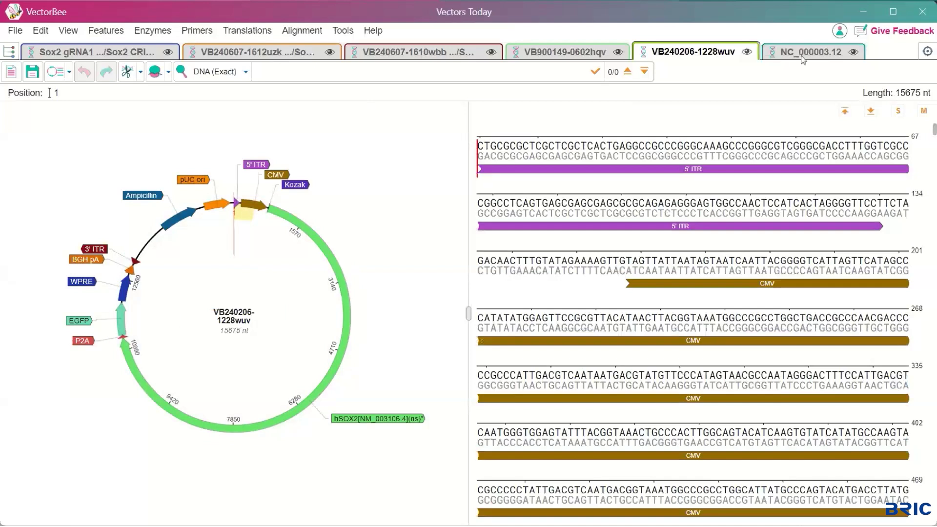
left_click(781, 58)
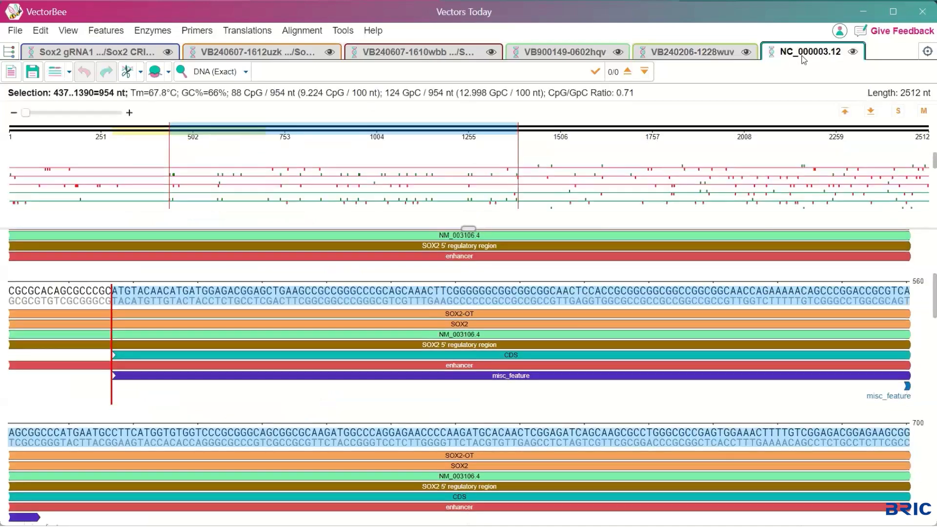
left_click(852, 52)
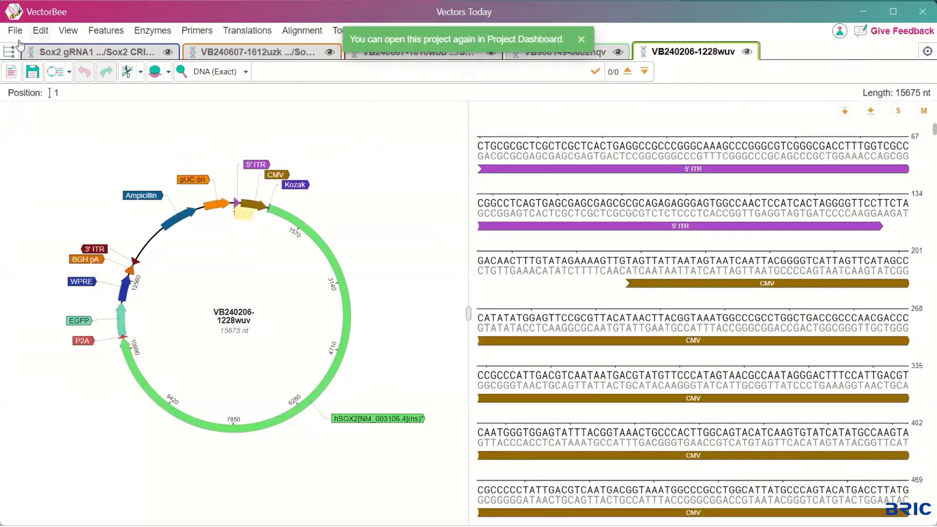
left_click(10, 51)
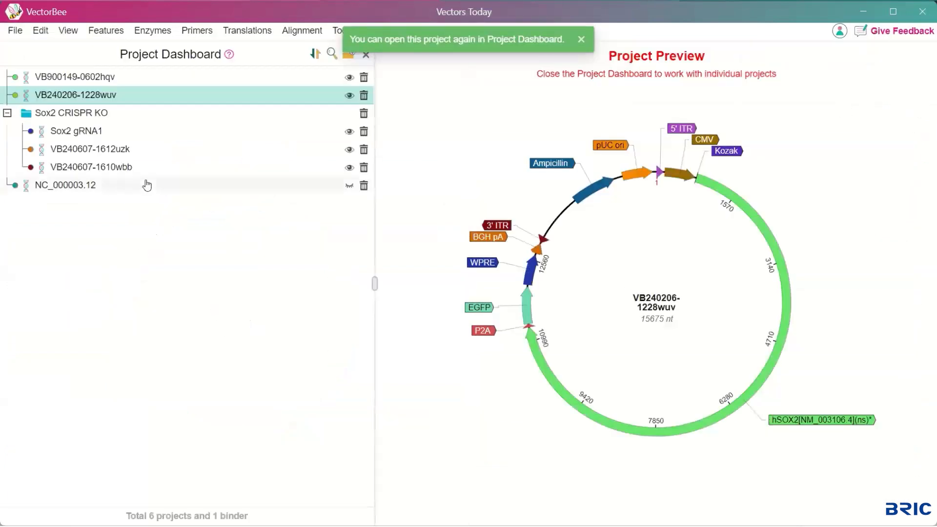
left_click(349, 187)
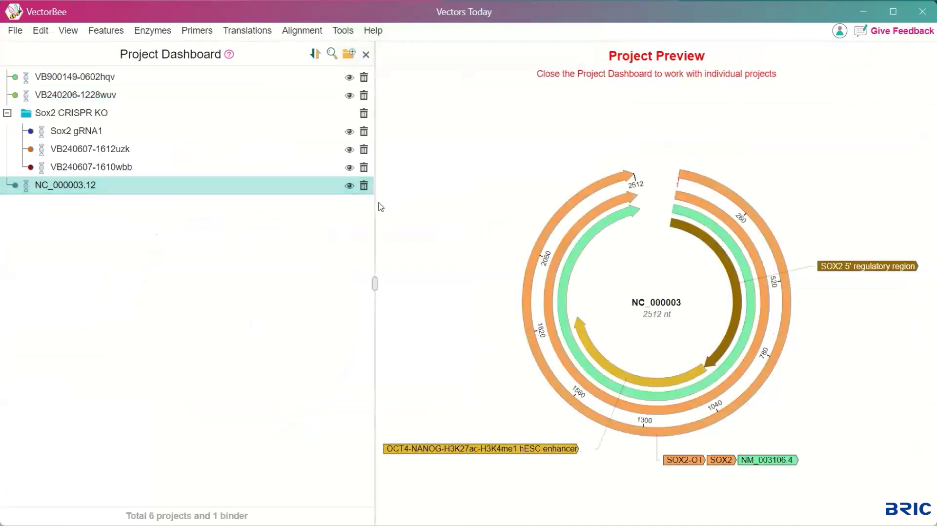
left_click(364, 186)
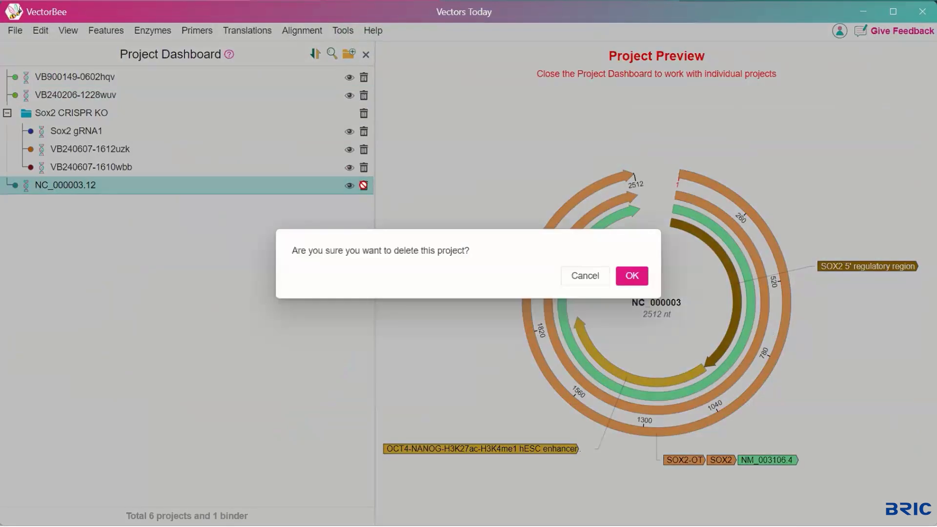
left_click(640, 275)
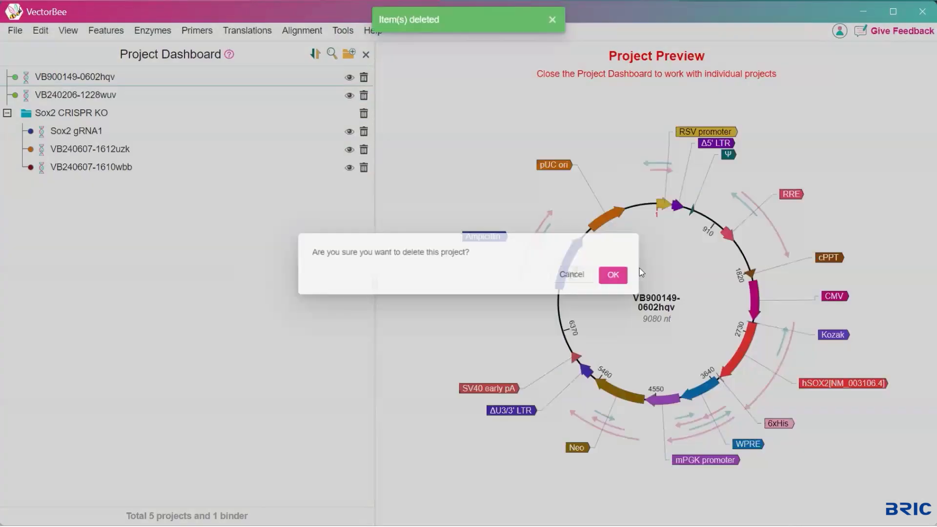
left_click(367, 54)
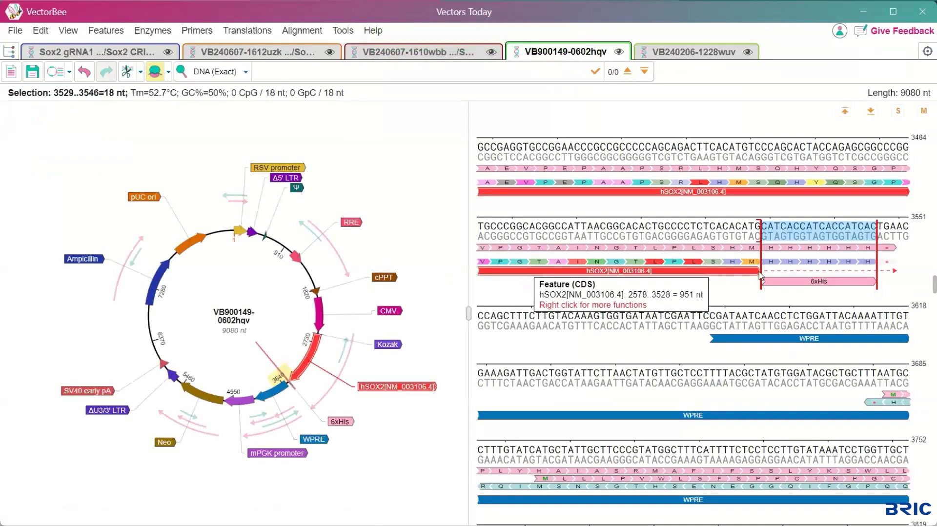
scroll(759, 271, "down", 1)
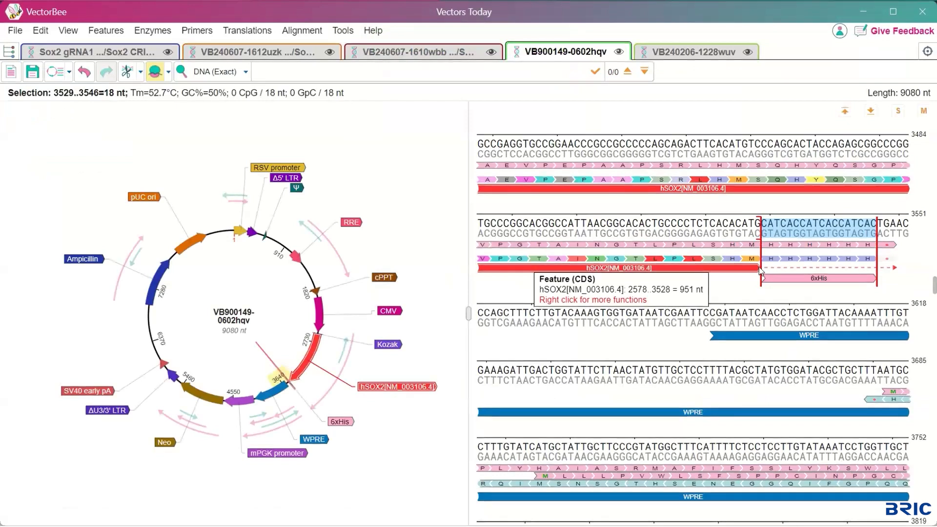
scroll(760, 272, "up", 1)
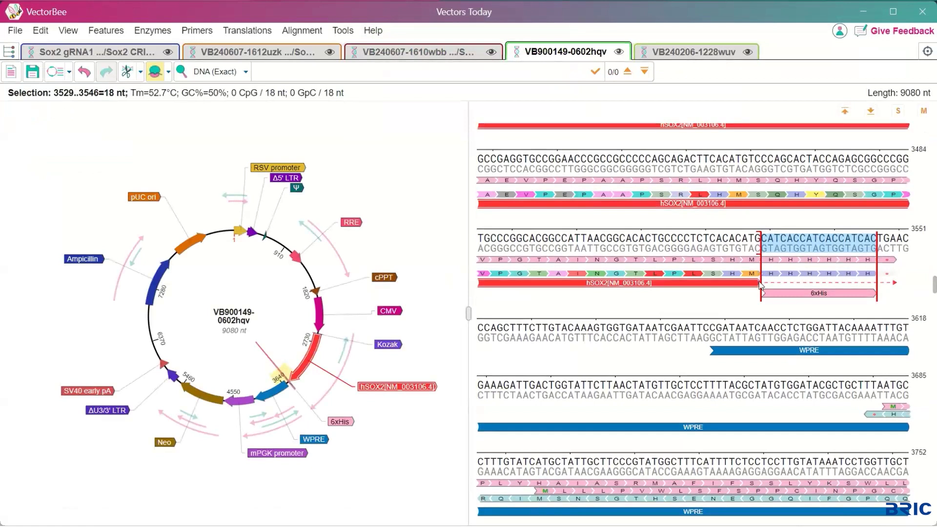
mouse_move(760, 285)
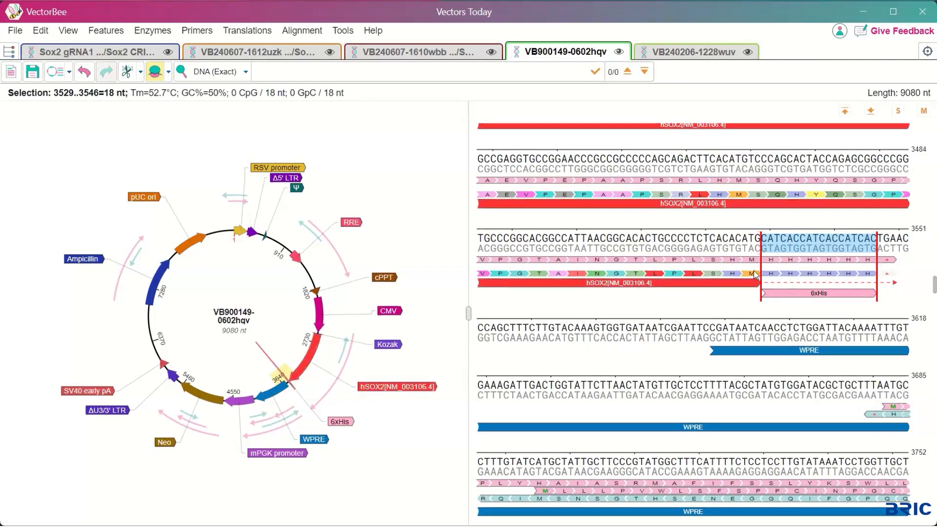
left_click(439, 51)
left_click(282, 50)
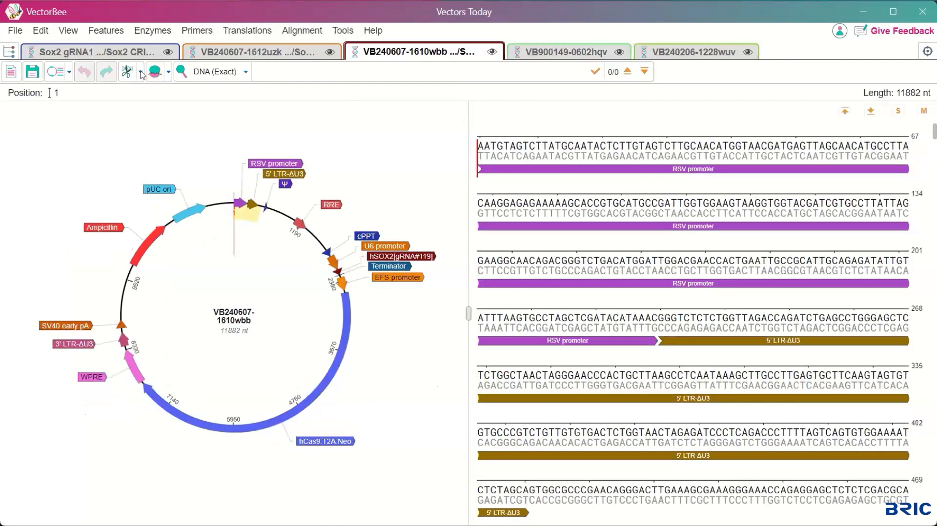
left_click(116, 52)
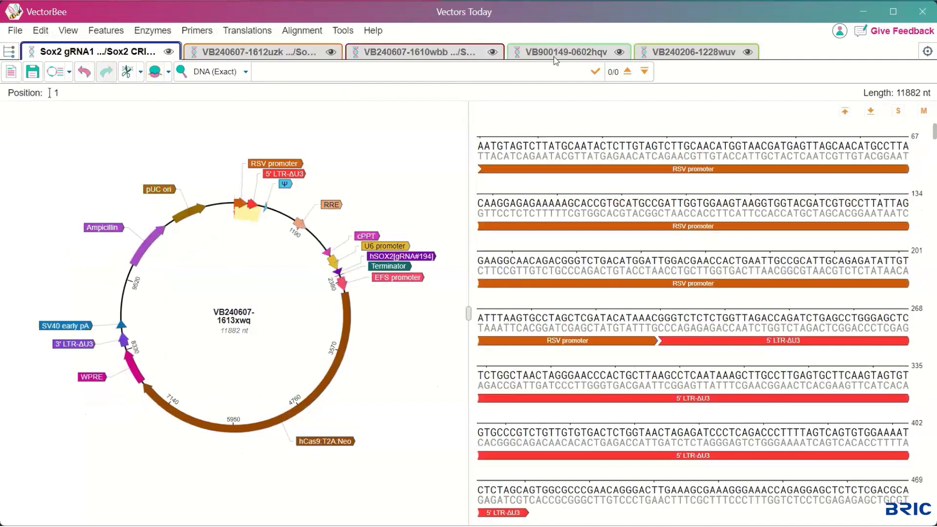
left_click(555, 57)
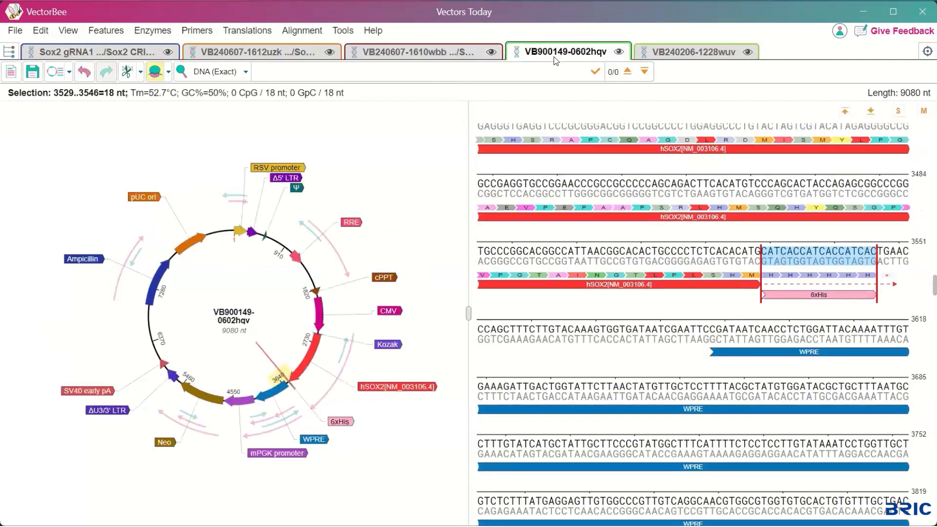
left_click(703, 55)
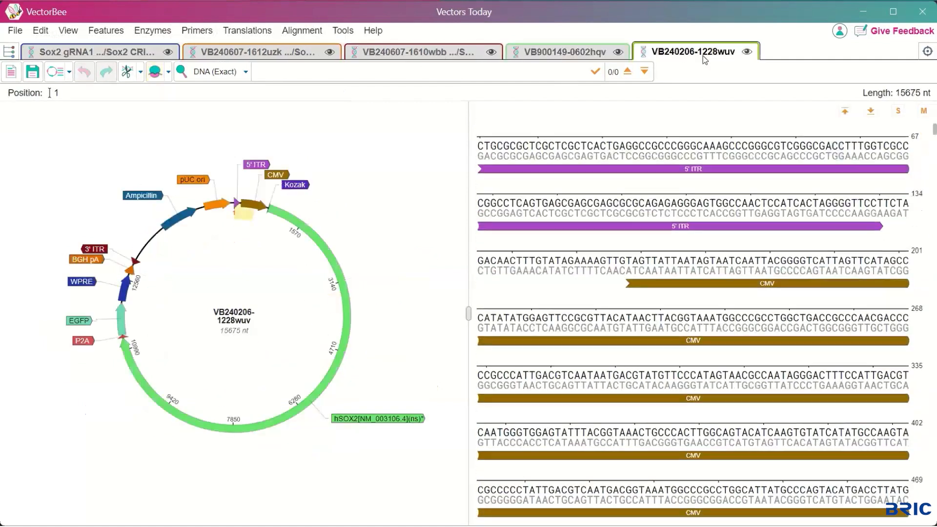
left_click(559, 54)
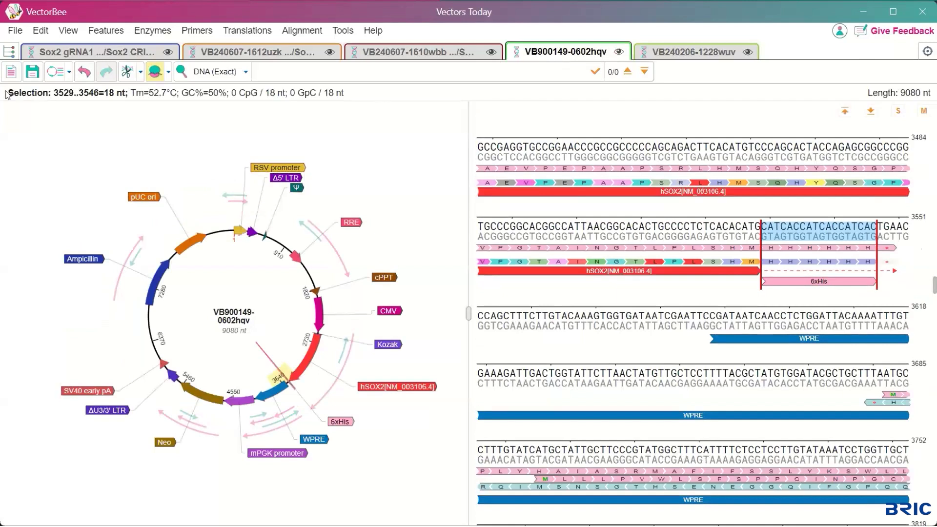
left_click(16, 32)
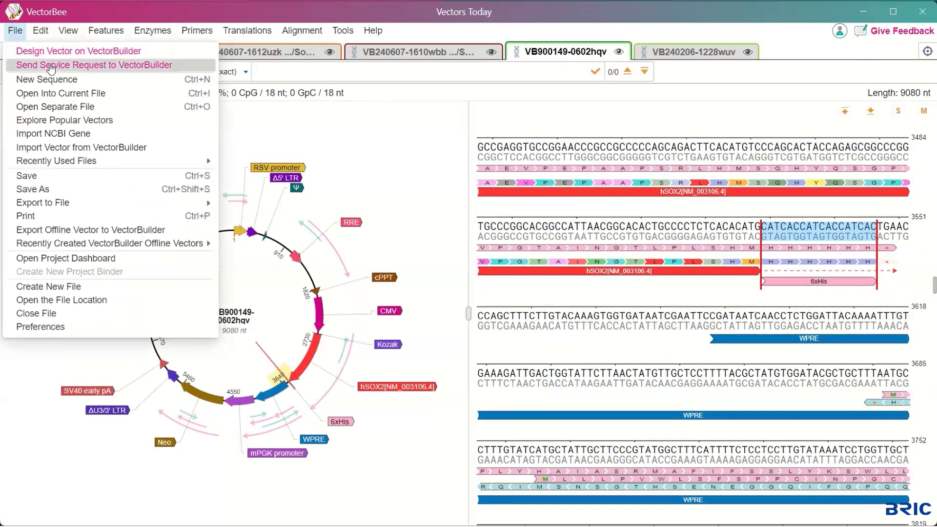
left_click(51, 66)
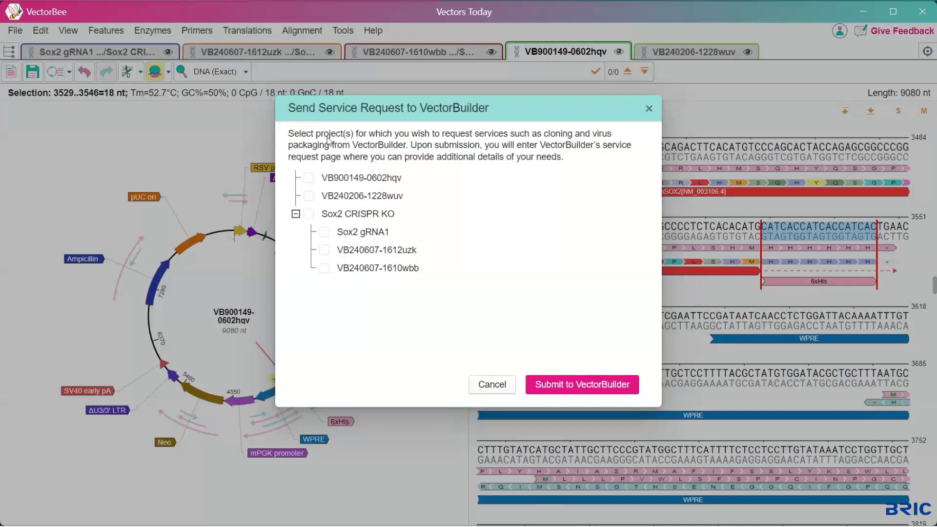
left_click(308, 215)
left_click(309, 179)
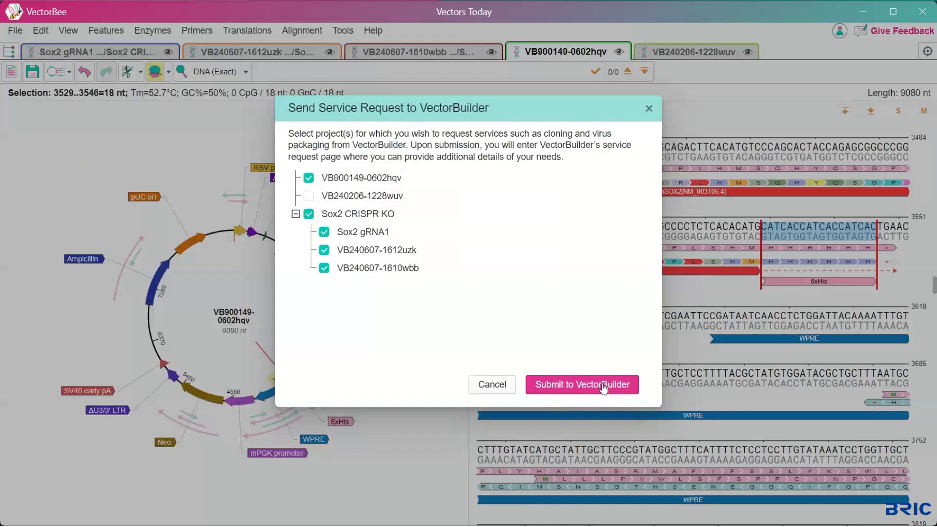
left_click(649, 109)
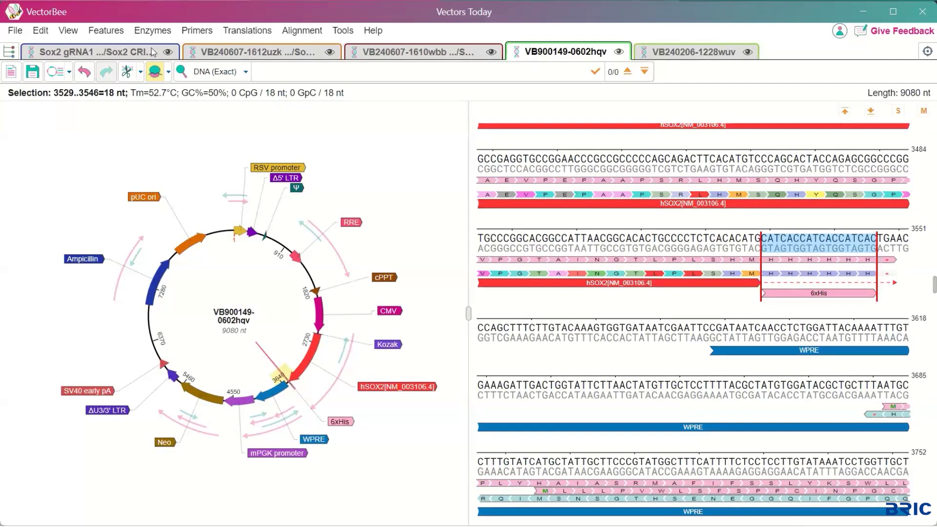
Open enzyme selection for the Sox2 gRNA1 vector and look through the common enzyme groups.
left_click(124, 58)
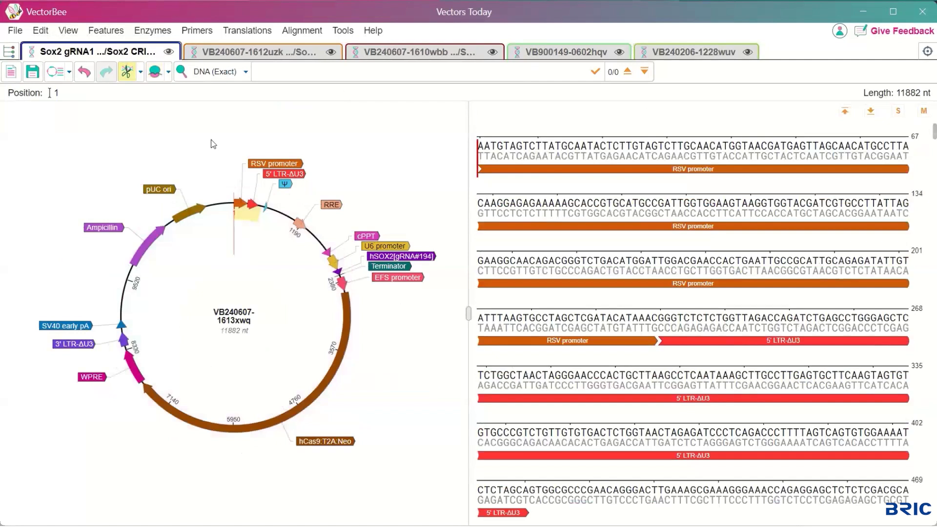
left_click(152, 31)
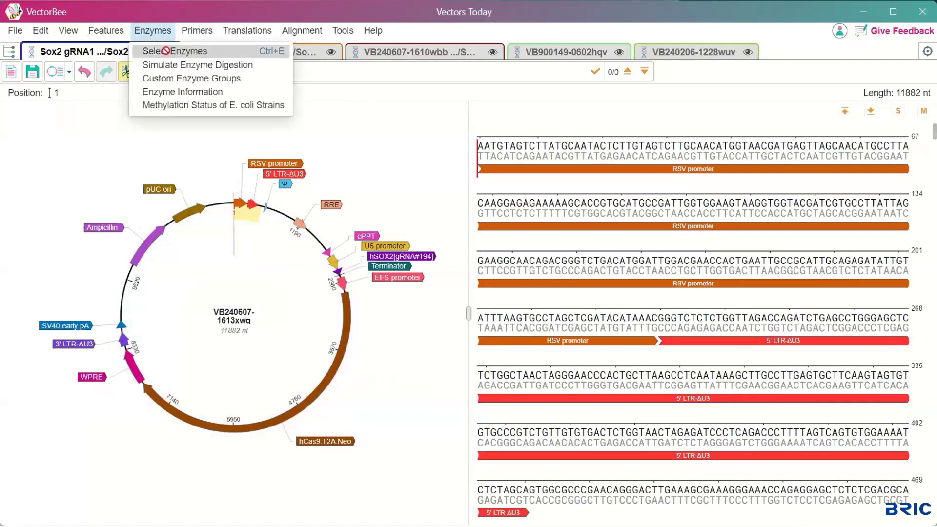
left_click(167, 51)
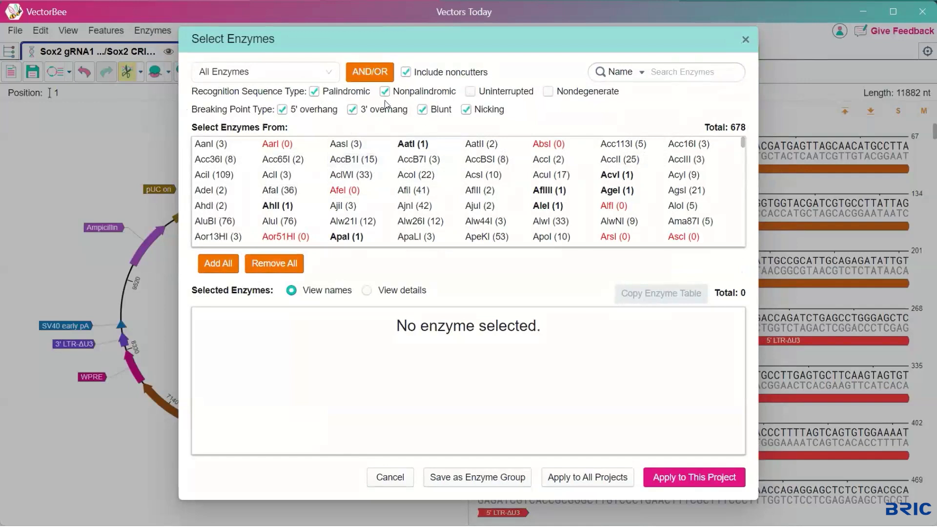
left_click(326, 79)
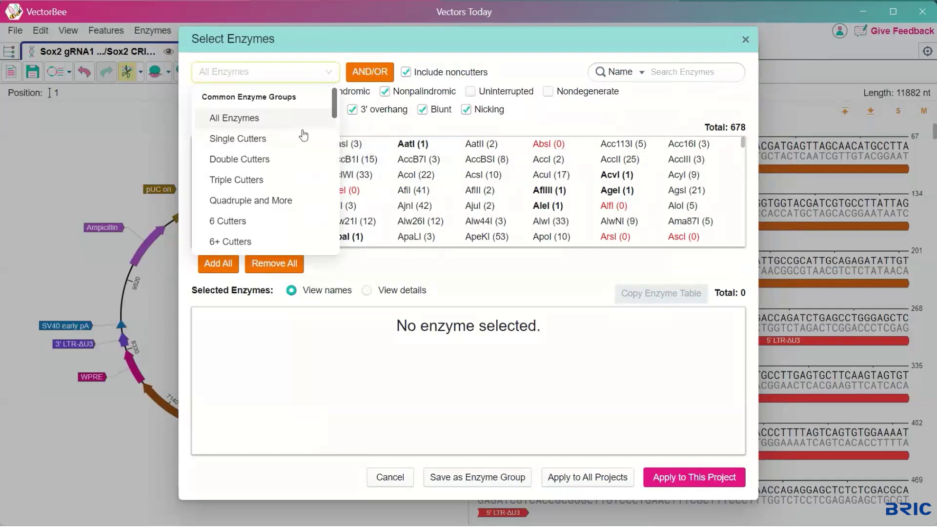
scroll(301, 157, "down", 4)
scroll(303, 157, "up", 1)
scroll(303, 158, "up", 3)
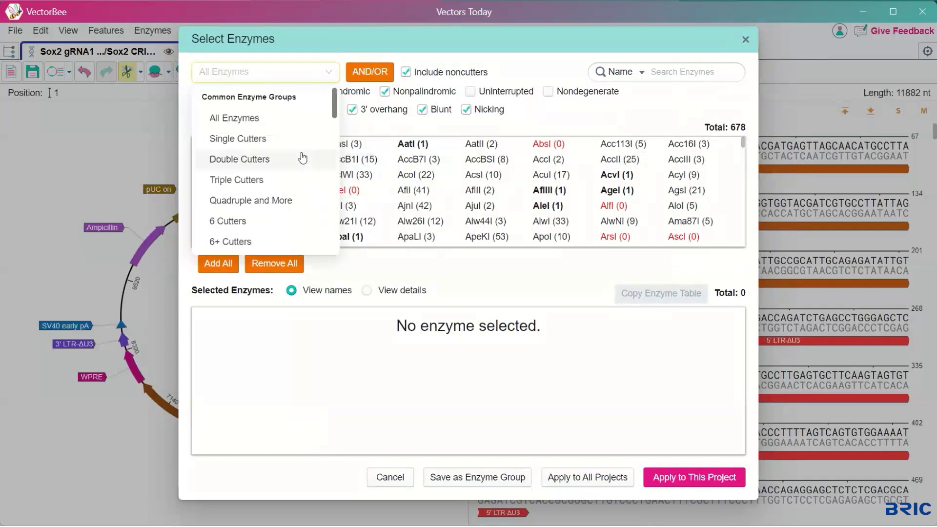
Filter the enzyme list with an AND/OR rule combining Single Cutters OR Double Cutters.
left_click(367, 75)
left_click(409, 200)
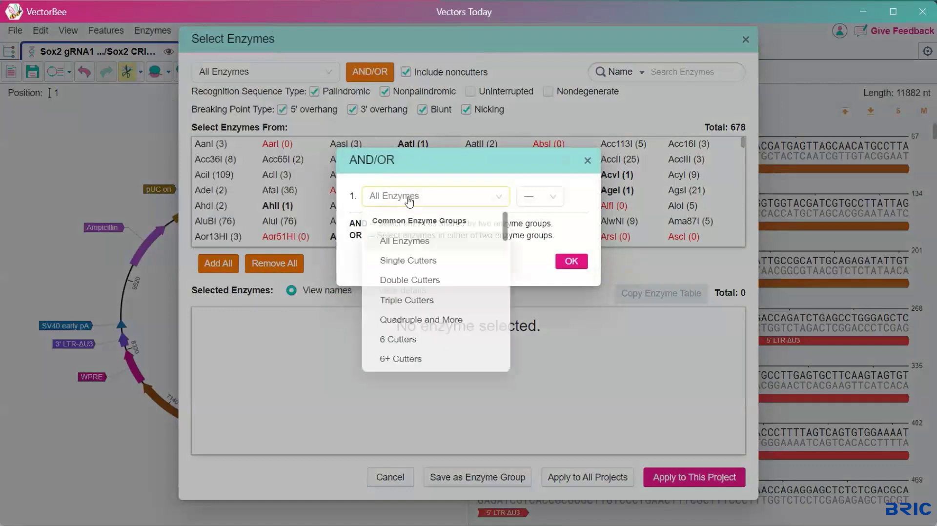
left_click(406, 263)
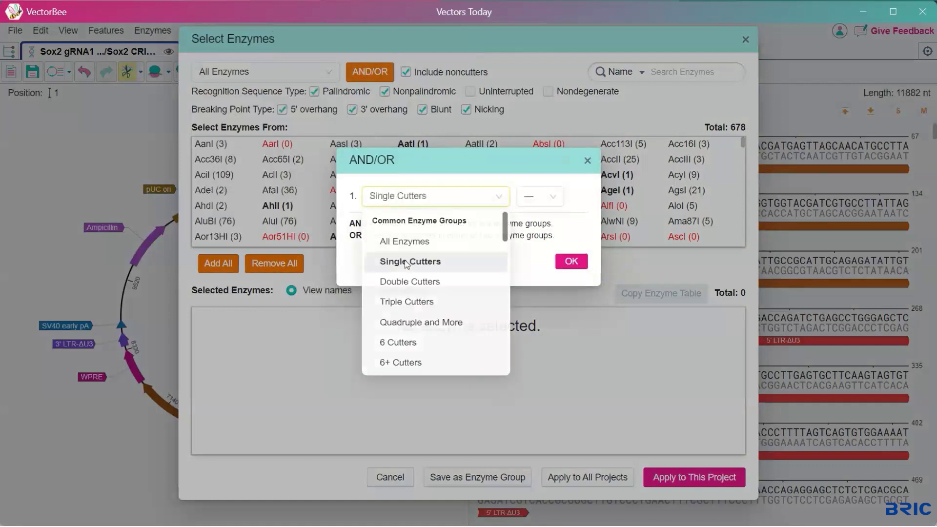
left_click(537, 196)
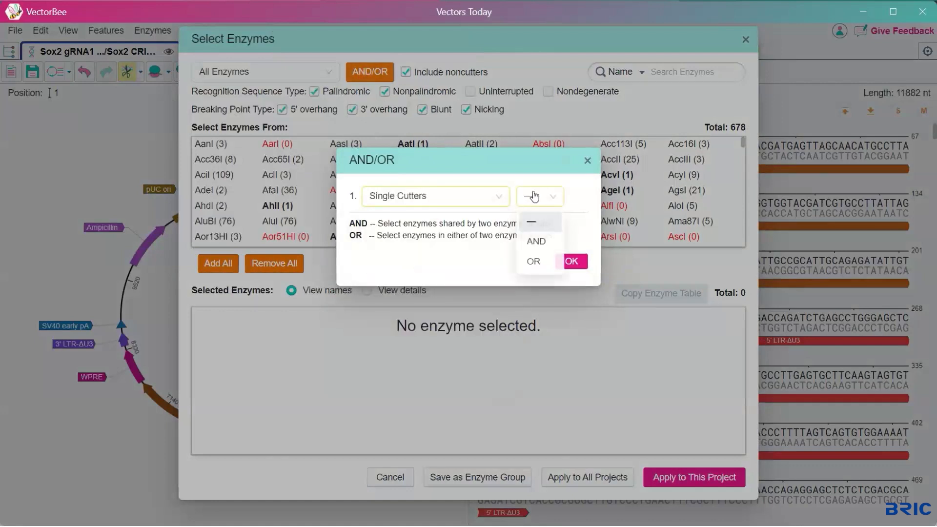
left_click(535, 263)
left_click(435, 229)
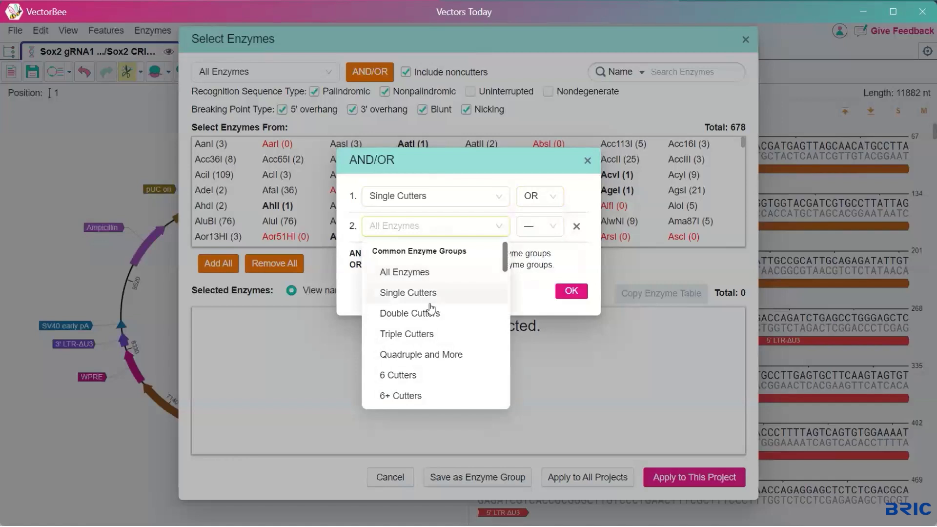
left_click(430, 313)
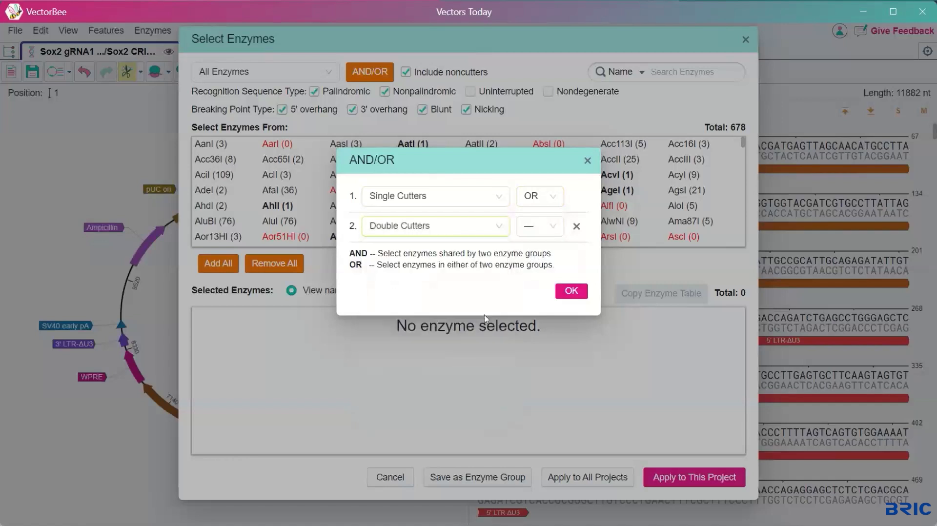
left_click(572, 291)
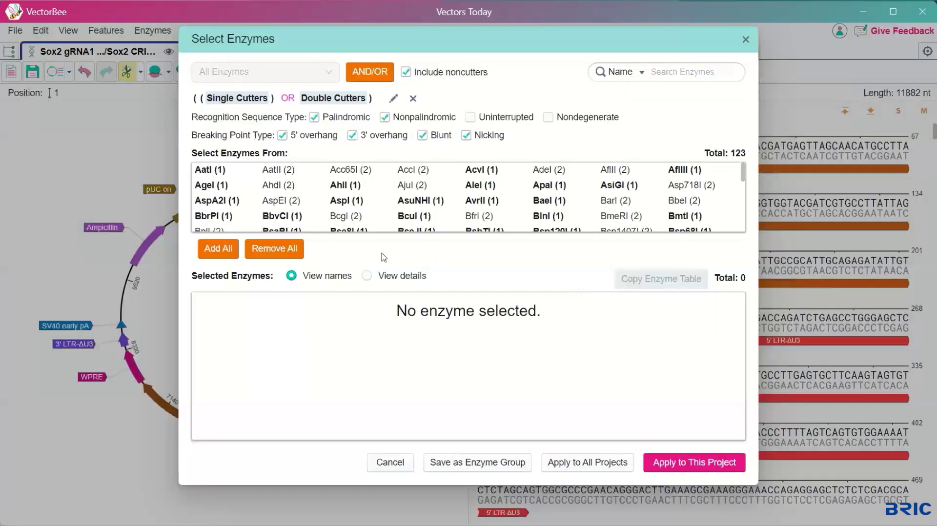
Add the single cutters ApaI, SpeI, SfiI and XbaI to the selected enzymes.
left_click(554, 187)
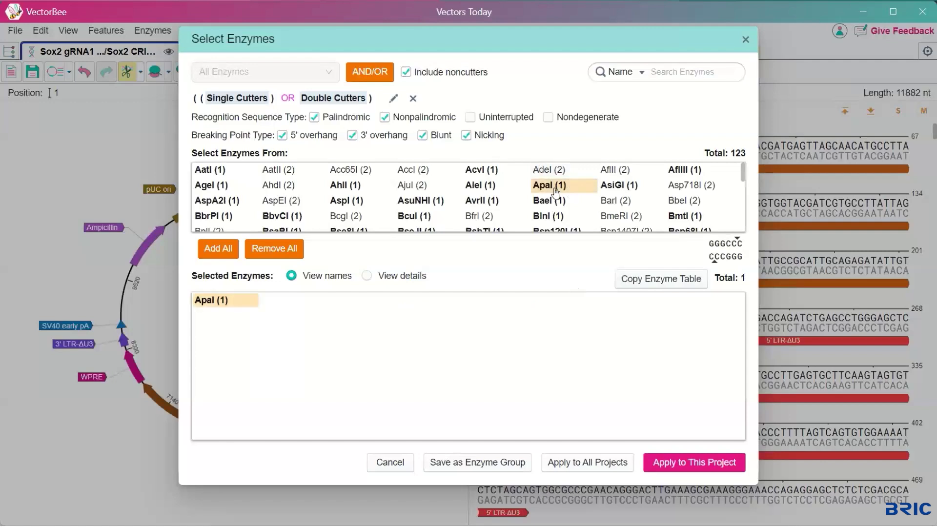
scroll(555, 191, "down", 6)
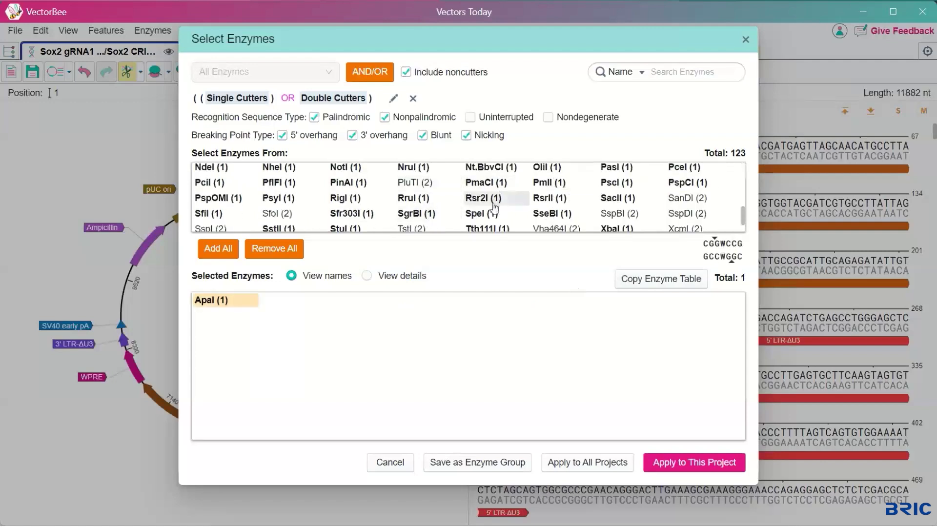
left_click(467, 217)
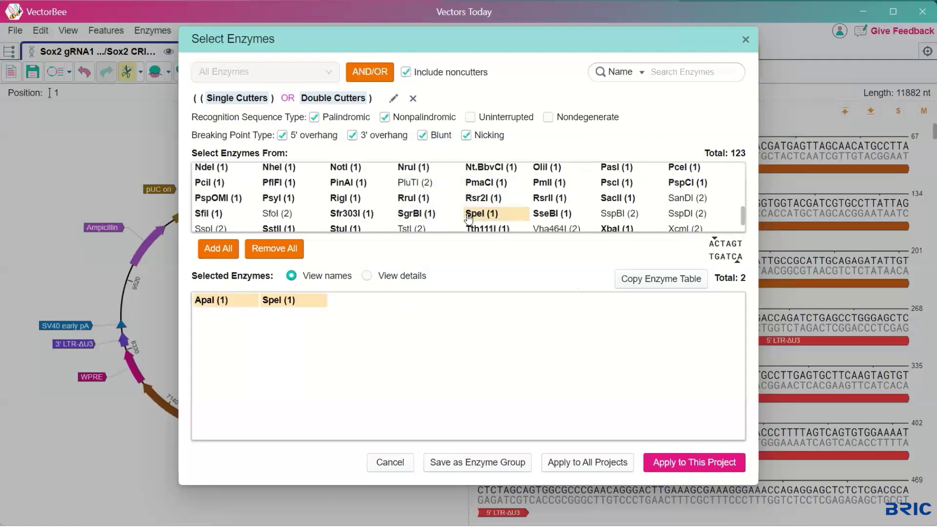
left_click(209, 218)
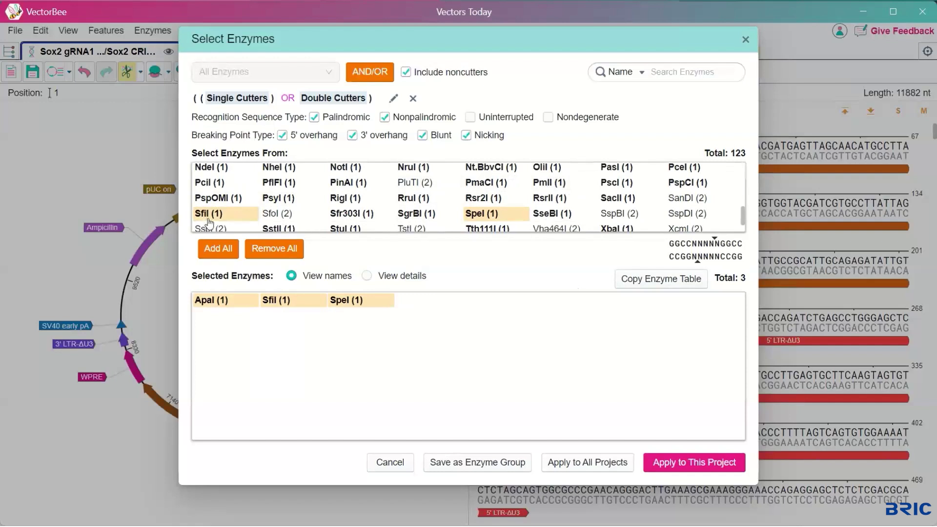
scroll(365, 214, "down", 1)
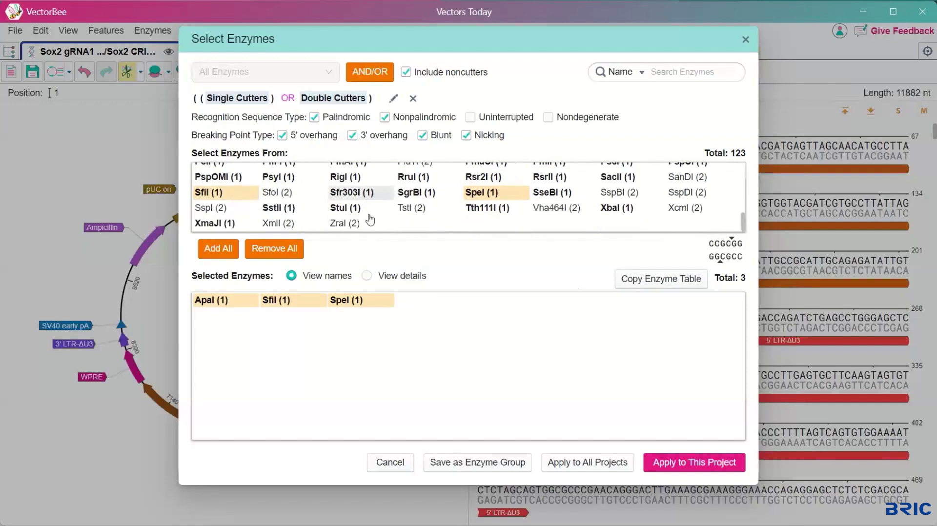
left_click(609, 211)
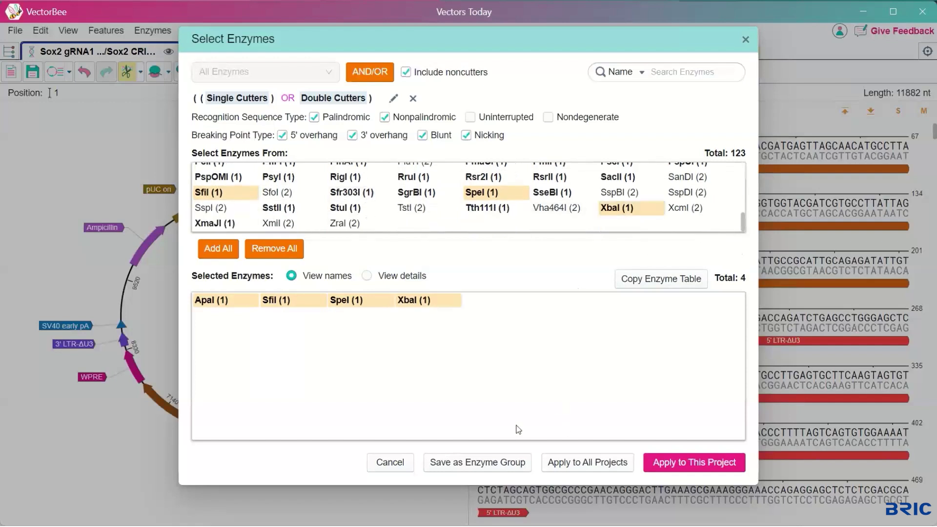
Save the selected enzymes as a custom enzyme group named CRISPR Cutters and apply the selection to this project.
left_click(459, 471)
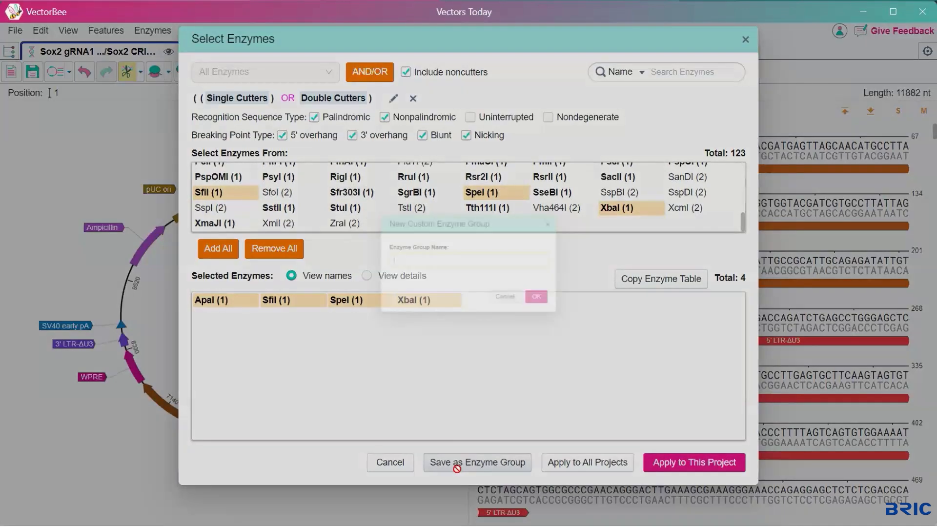
type("CRISPR Cutters")
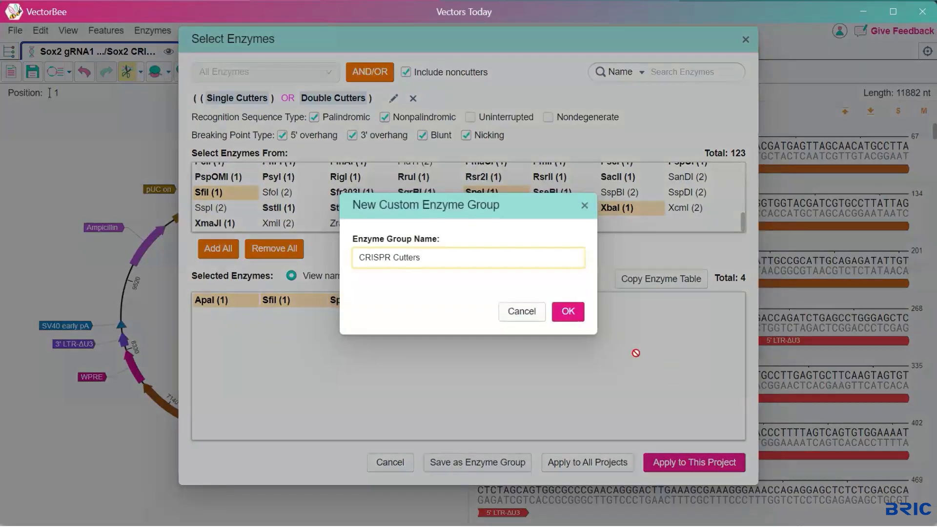
left_click(567, 311)
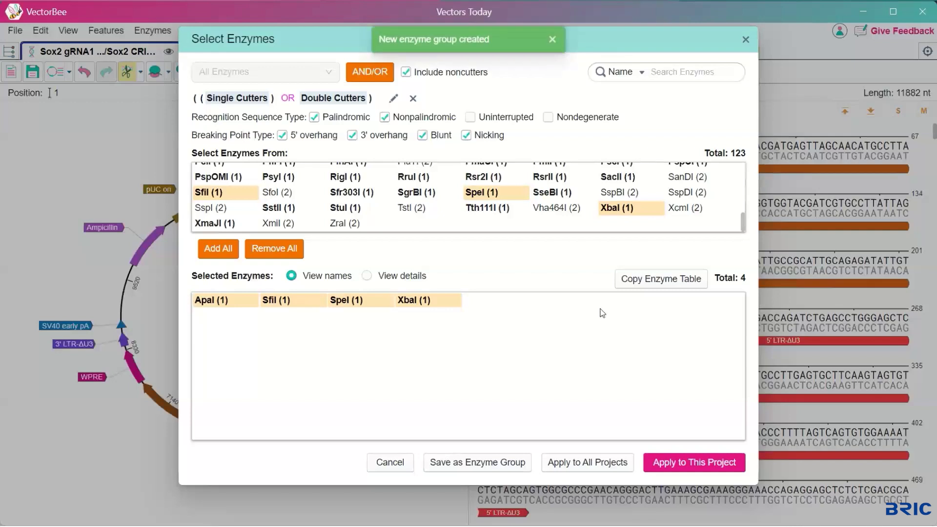
left_click(711, 464)
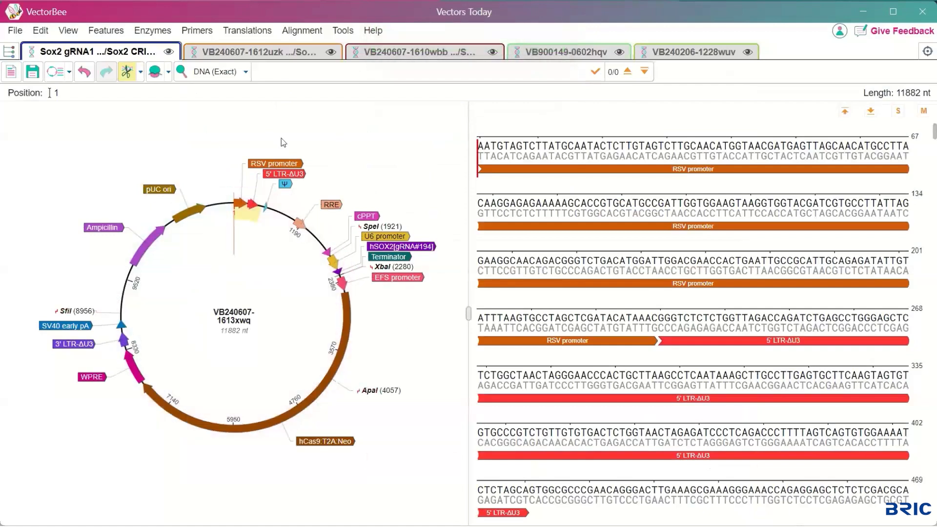
Hide the restriction cut sites on the Sox2 gRNA1 map and show them again.
left_click(127, 72)
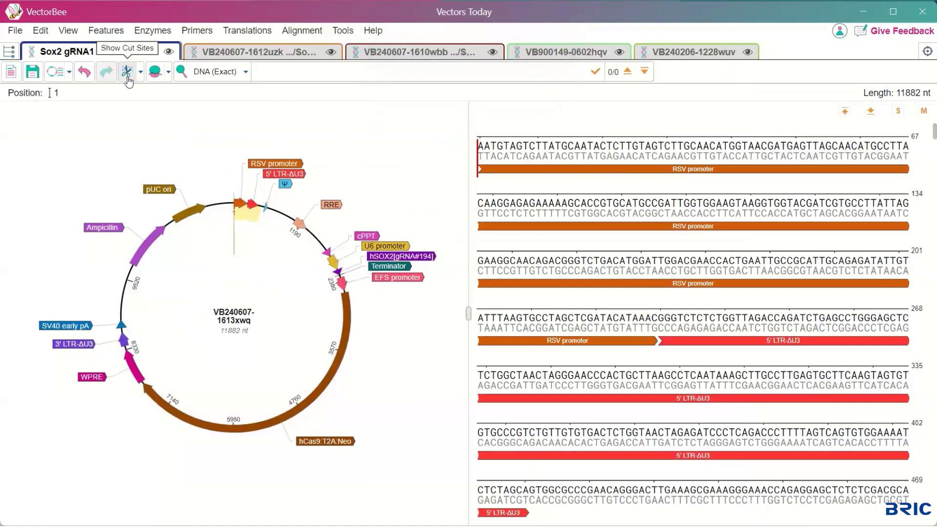
left_click(127, 72)
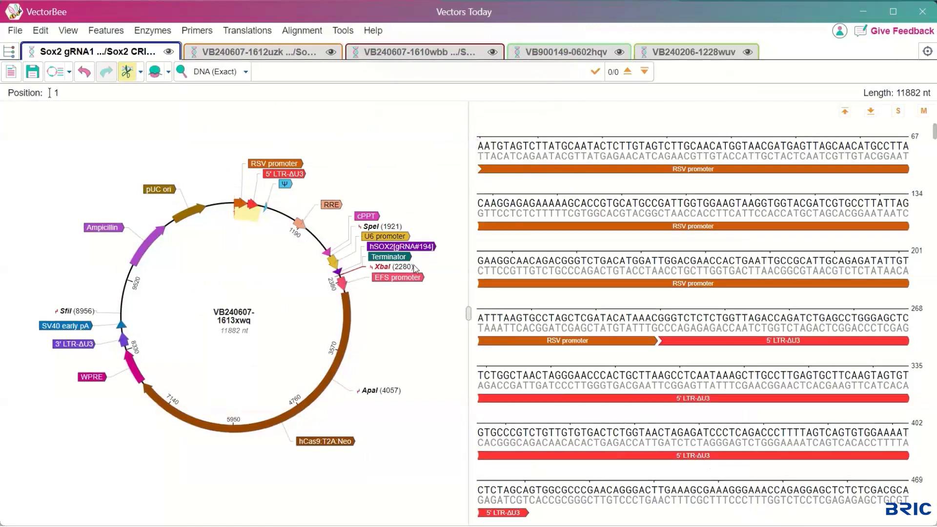
mouse_move(414, 269)
Open the enzyme digestion simulation and remove the existing XbaI+StuI digestion from it.
left_click(138, 32)
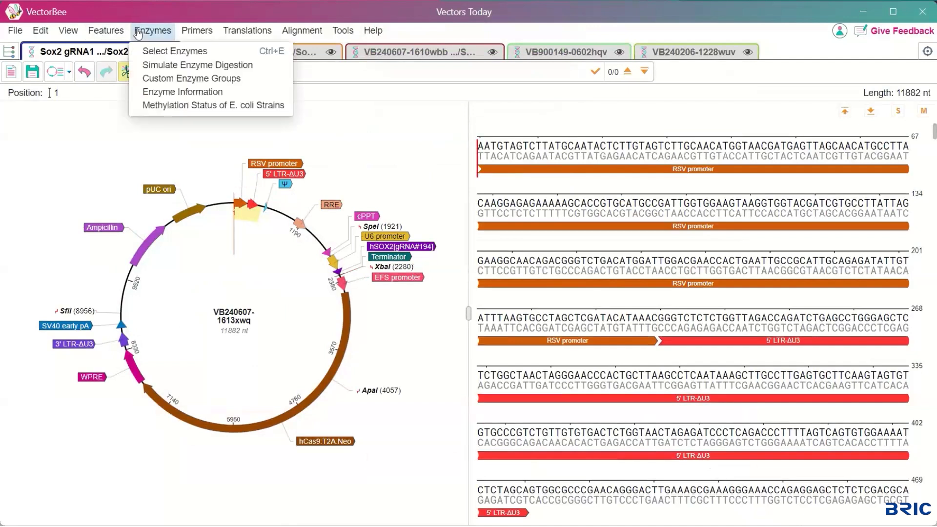
left_click(159, 66)
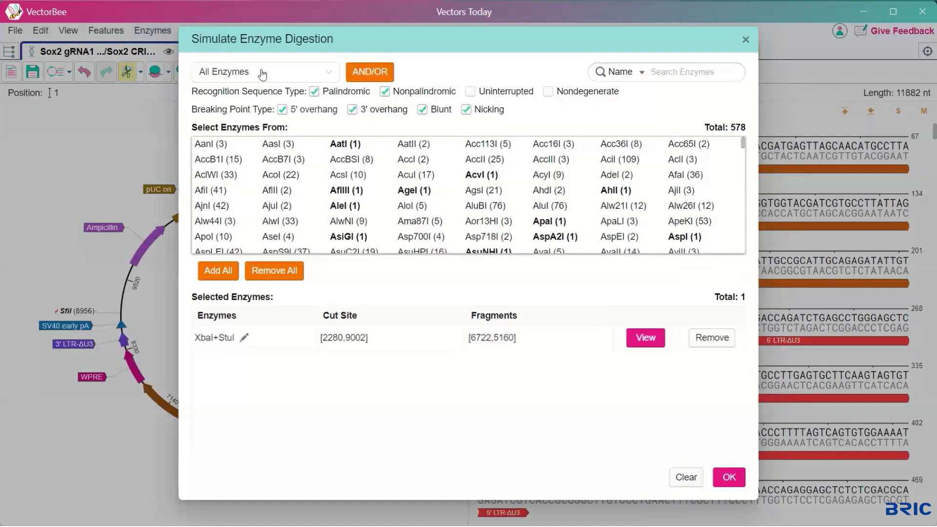
left_click(711, 338)
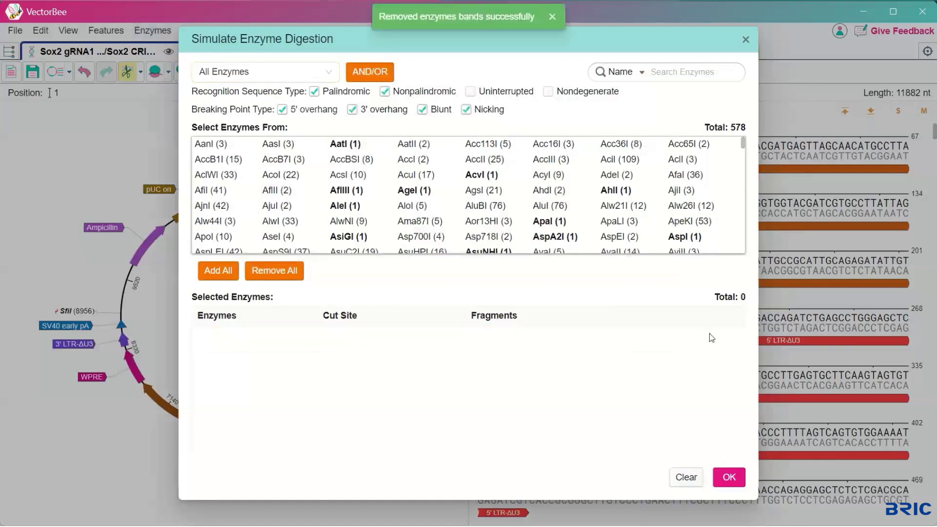
Simulate a digestion with XbaI, SfiI and SpeI from the CRISPR Cutters group and view its fragment map.
left_click(241, 71)
scroll(259, 162, "down", 5)
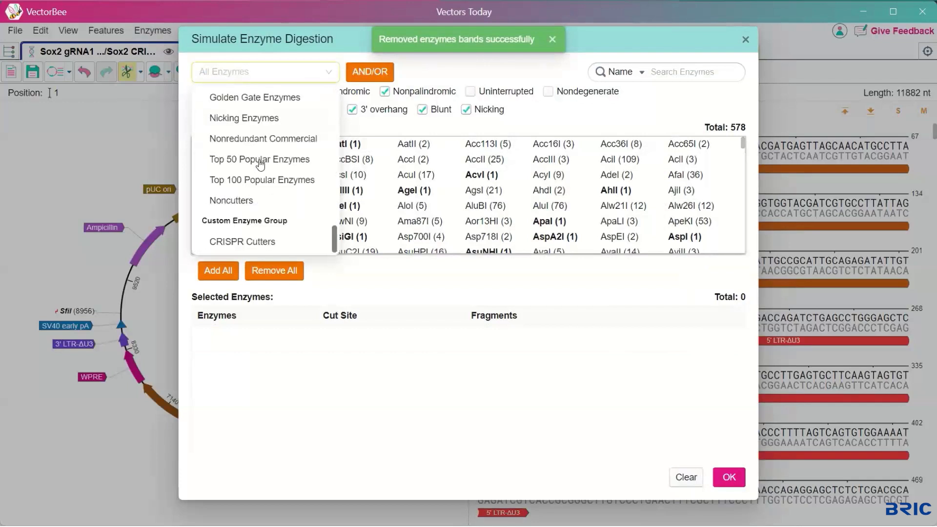
left_click(255, 242)
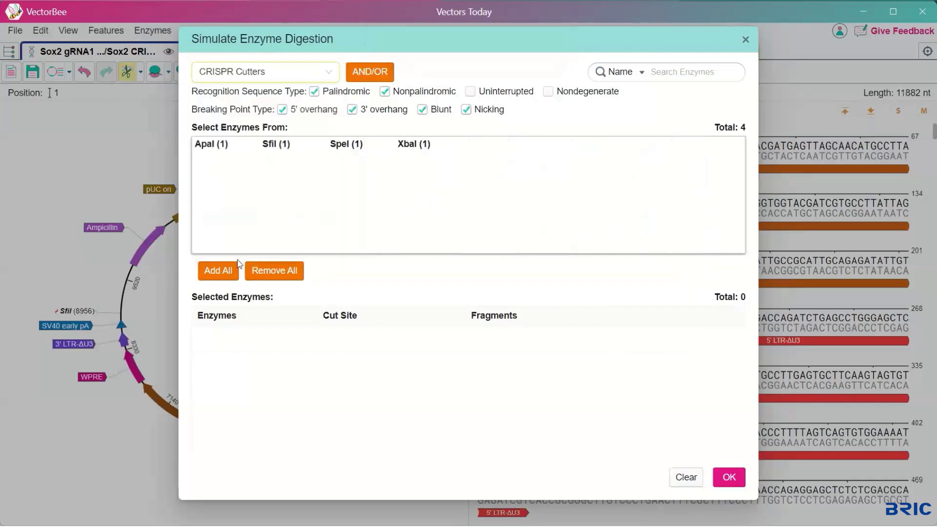
left_click(413, 145)
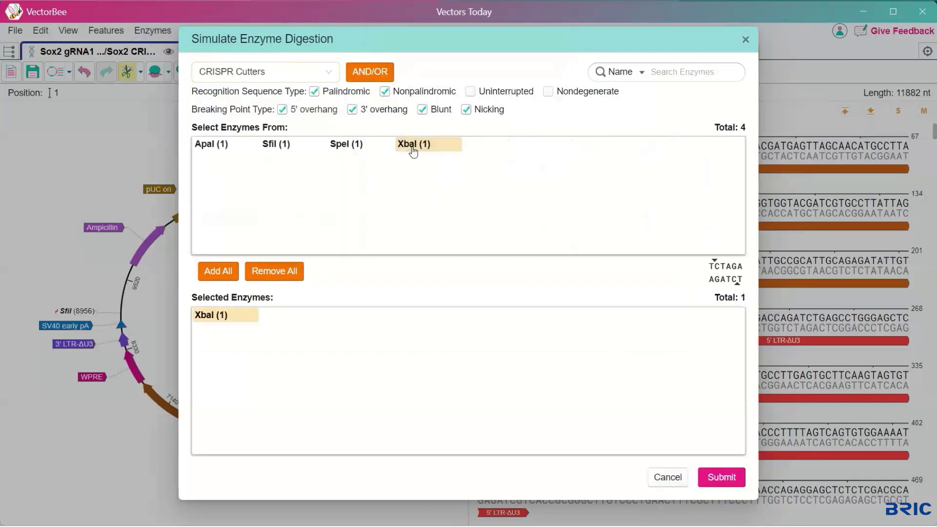
left_click(272, 148)
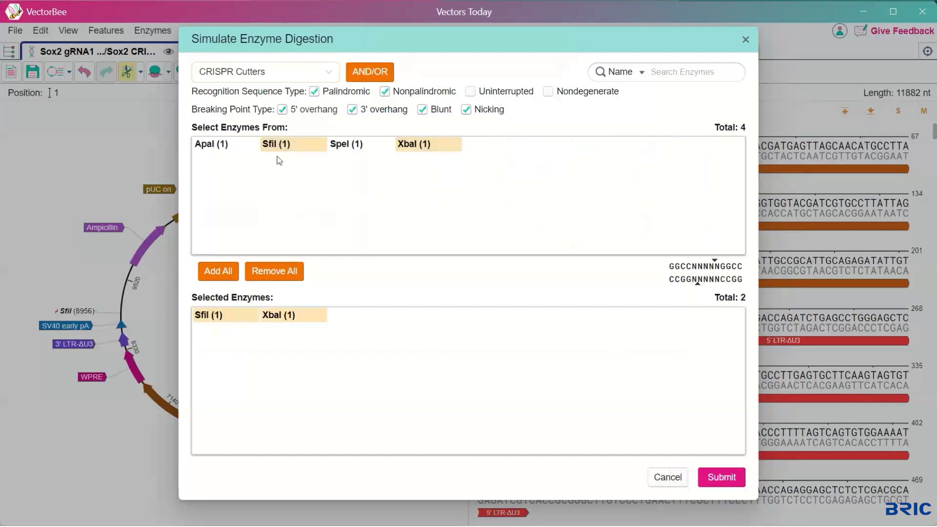
left_click(346, 147)
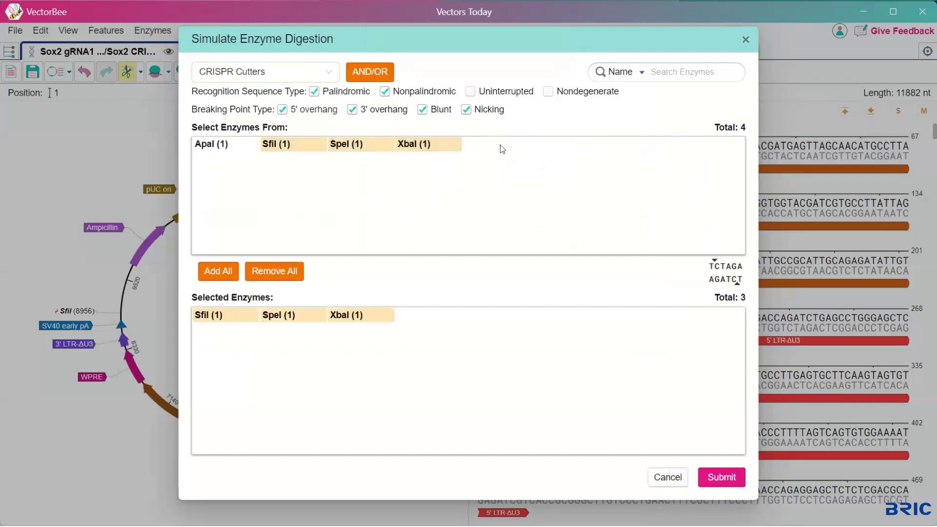
left_click(715, 478)
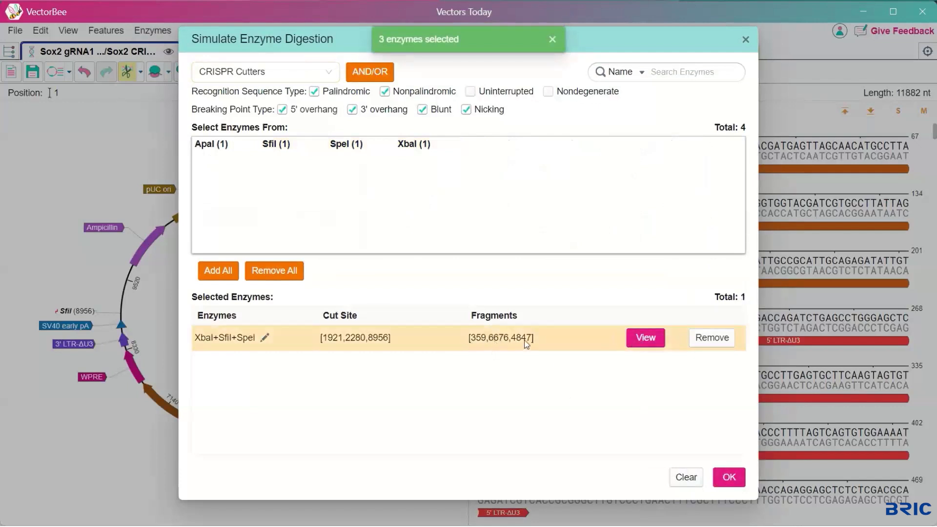
left_click(638, 340)
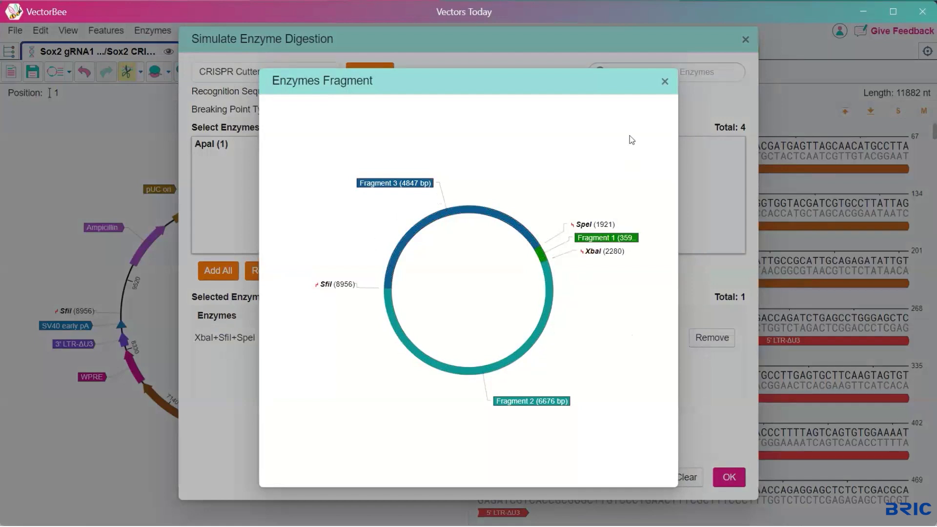
left_click(665, 82)
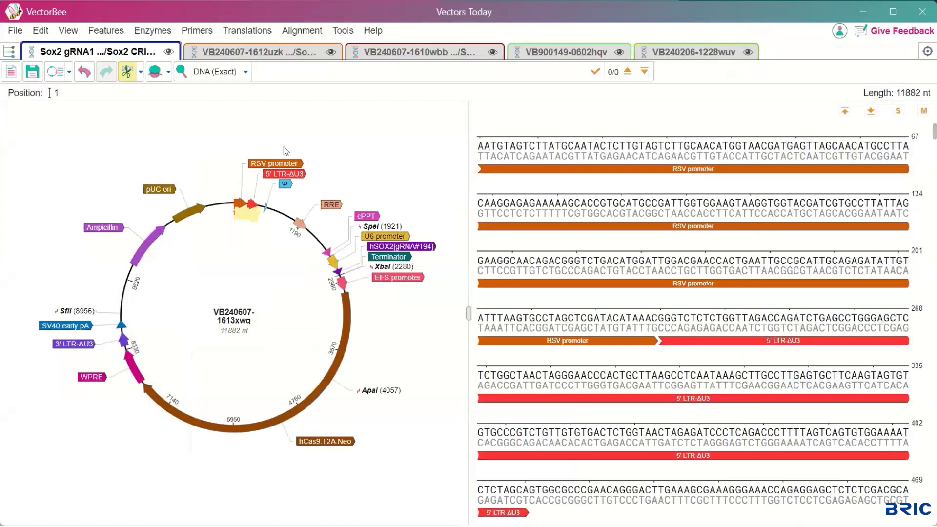
Open the custom enzyme groups, review the enzymes in CRISPR Cutters, and close the dialog.
left_click(154, 33)
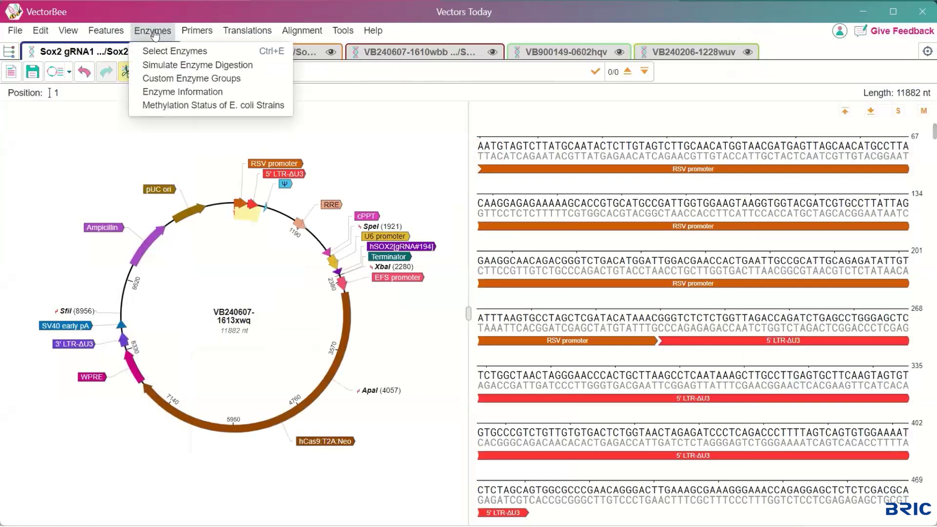
left_click(165, 80)
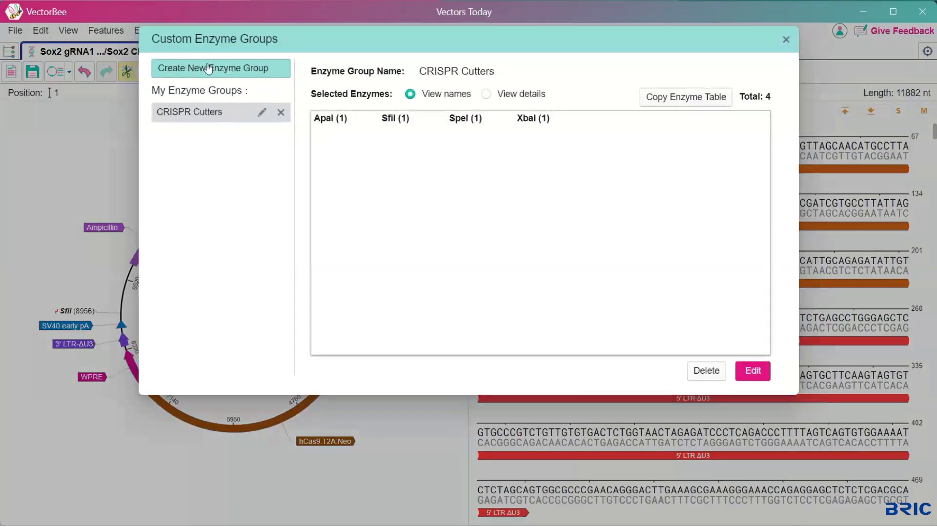
left_click(786, 39)
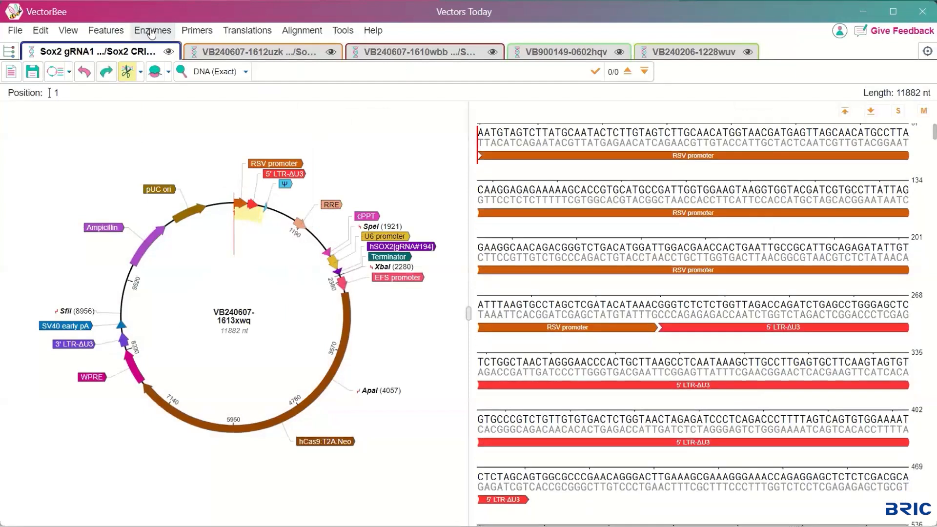
left_click(202, 32)
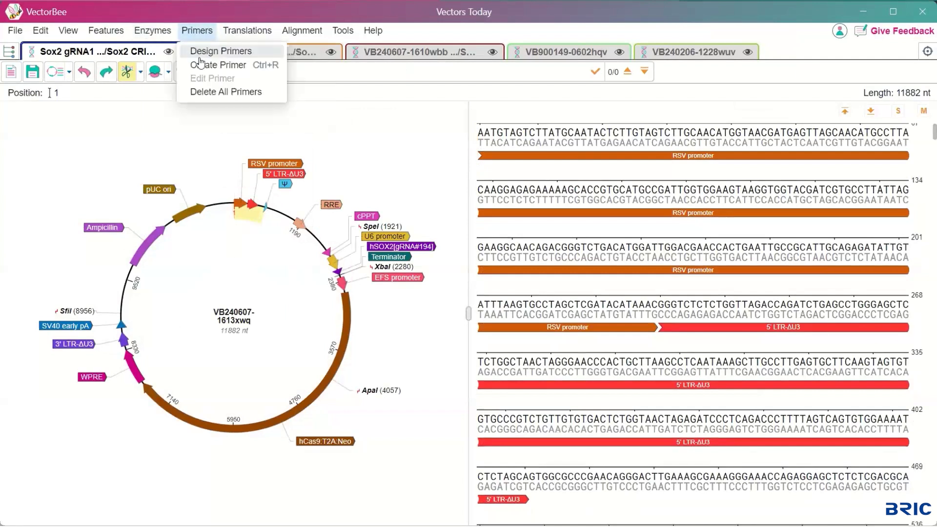
left_click(200, 33)
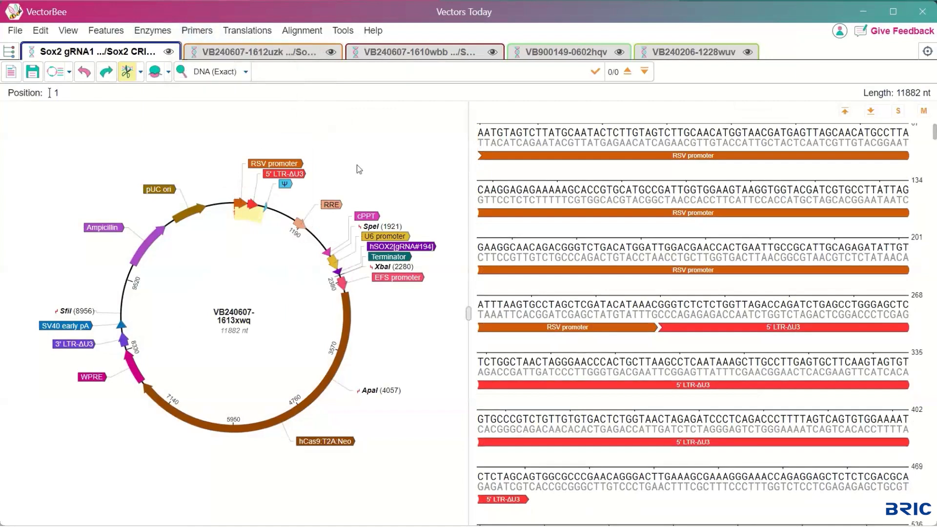
Create a top-strand primer named Primer 1 from nucleotides 2168 to 2187, spanning the junction of the U6 promoter and hSOX2[gRNA#194].
left_click(408, 248)
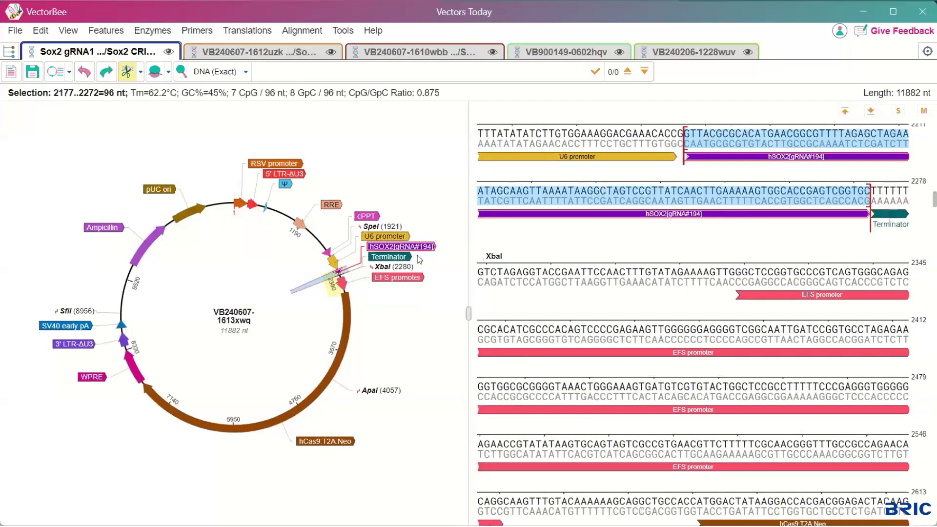
scroll(629, 264, "up", 2)
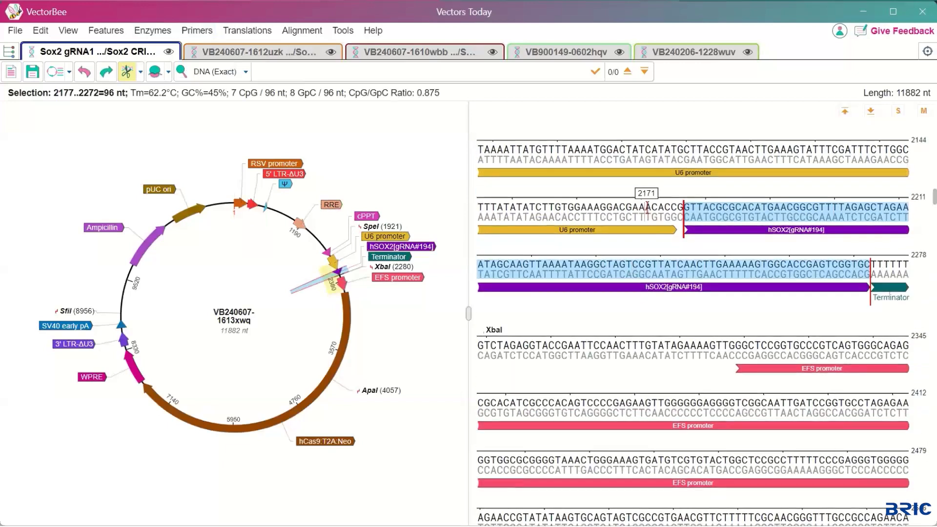
left_click(647, 211)
left_click_drag(625, 207, 755, 209)
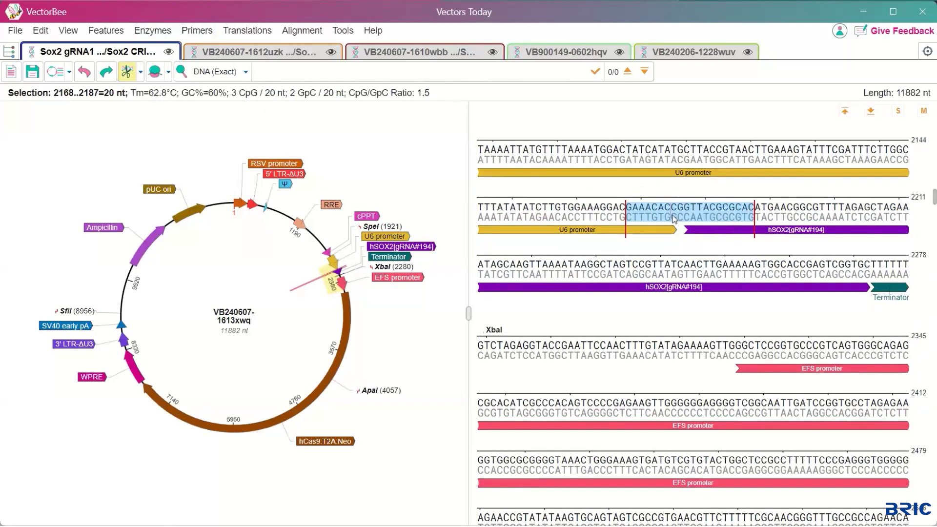
left_click(204, 33)
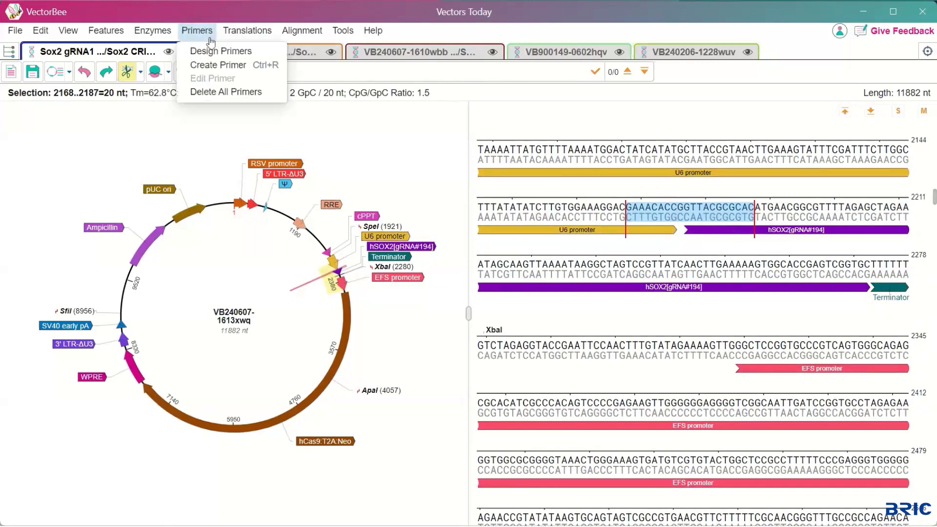
left_click(218, 66)
type("Primer 1")
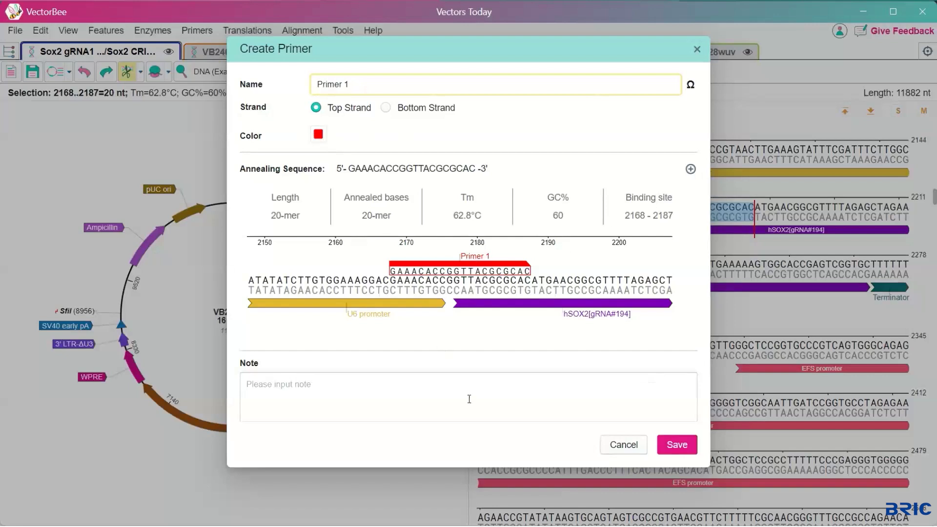
left_click(675, 444)
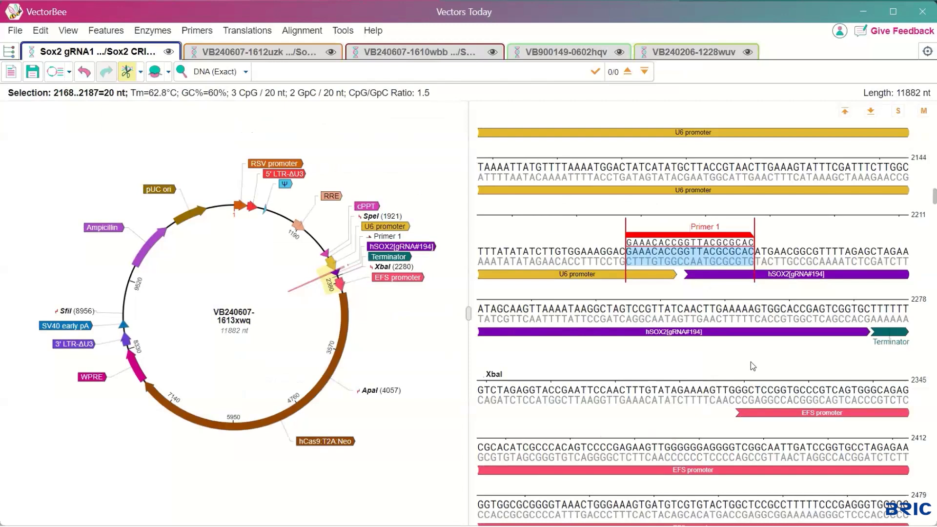
Design PCR primers for the hCas9:T2A:Neo feature, region 2581 to 7707, using the default settings.
left_click(321, 388)
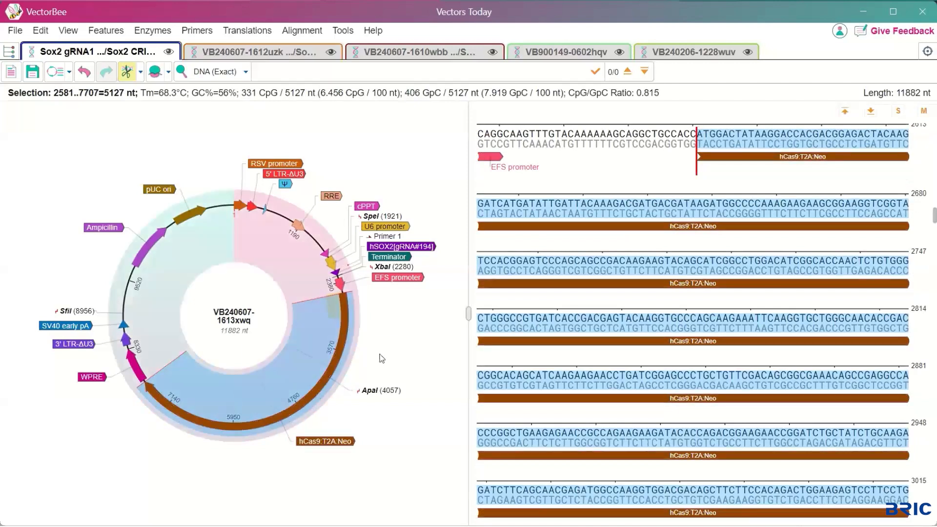
left_click(197, 34)
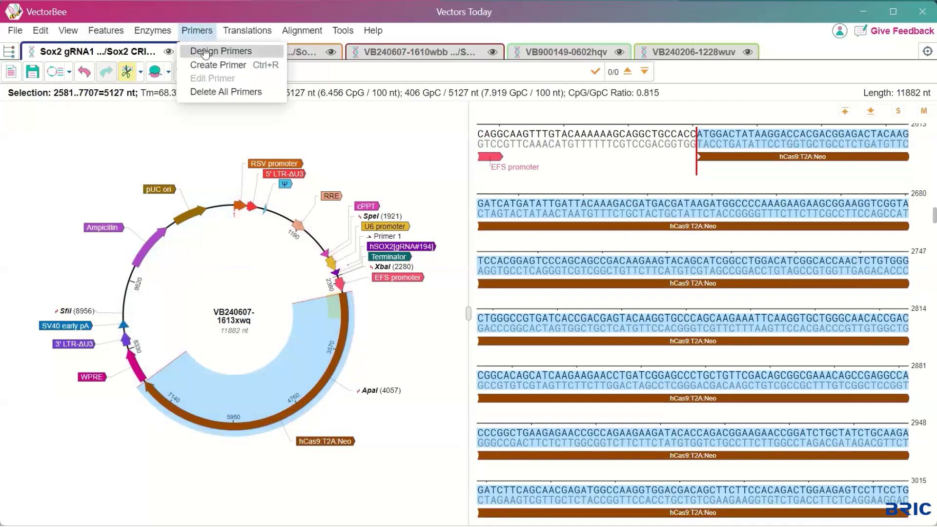
left_click(201, 50)
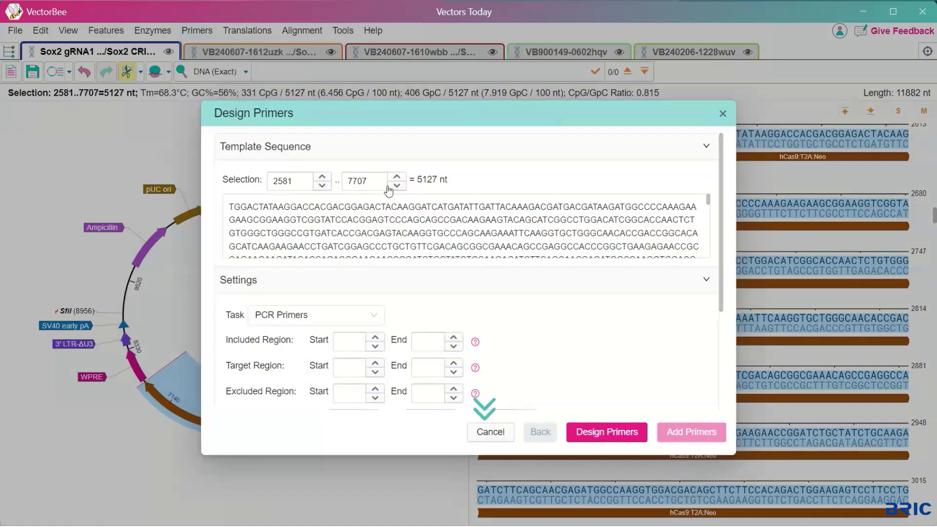
scroll(418, 319, "down", 5)
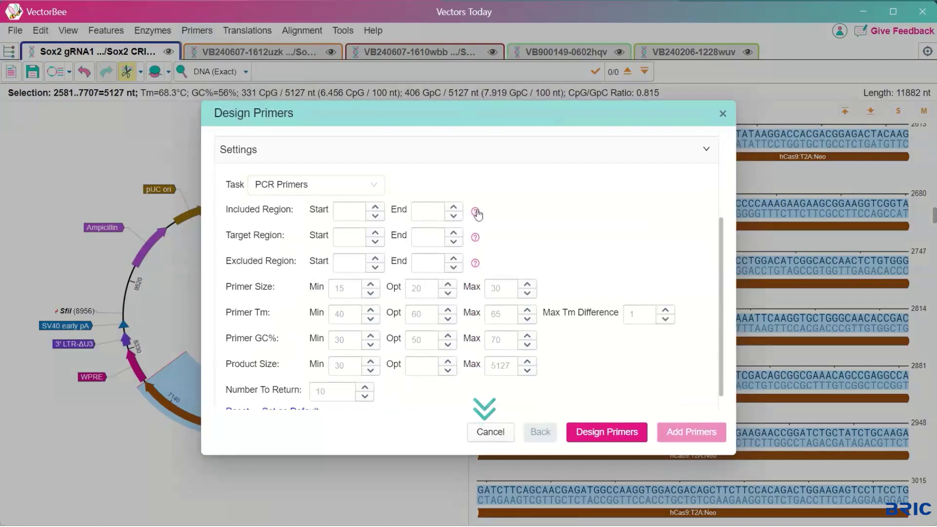
mouse_move(475, 213)
mouse_move(475, 239)
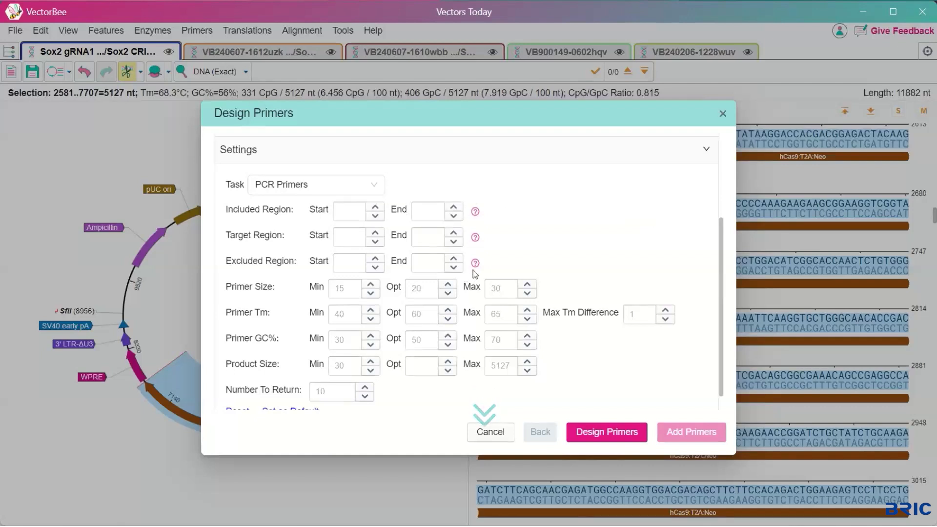
mouse_move(474, 266)
left_click(607, 434)
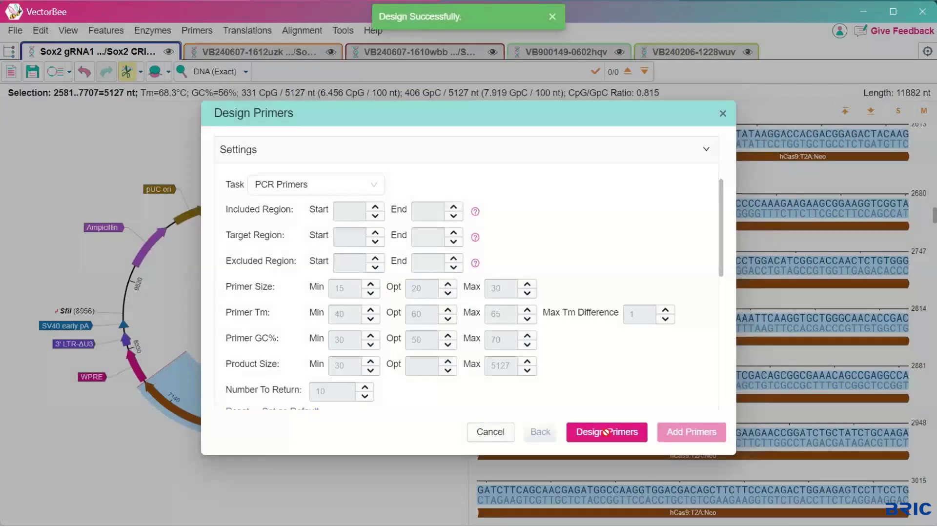
scroll(401, 220, "up", 1)
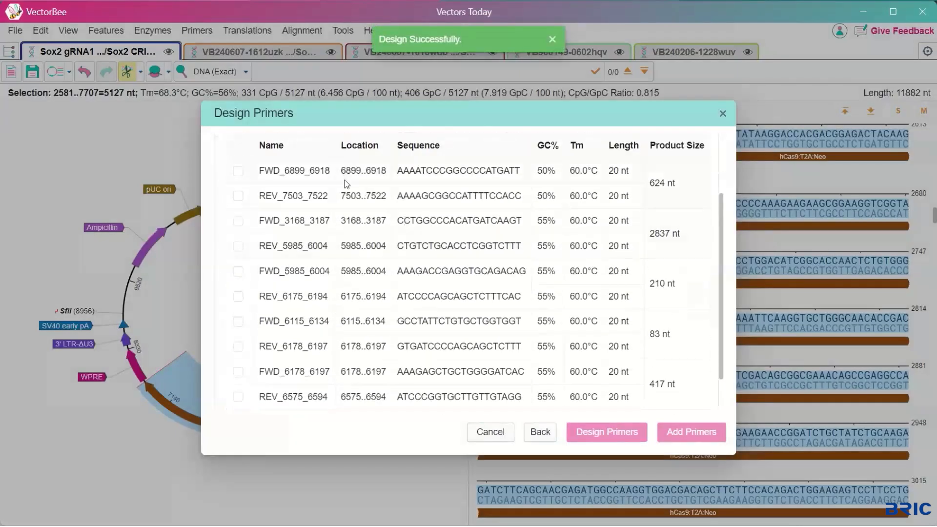
Add the designed primer pair FWD_6899_6918 and REV_7503_7522 to the vector.
scroll(347, 184, "up", 2)
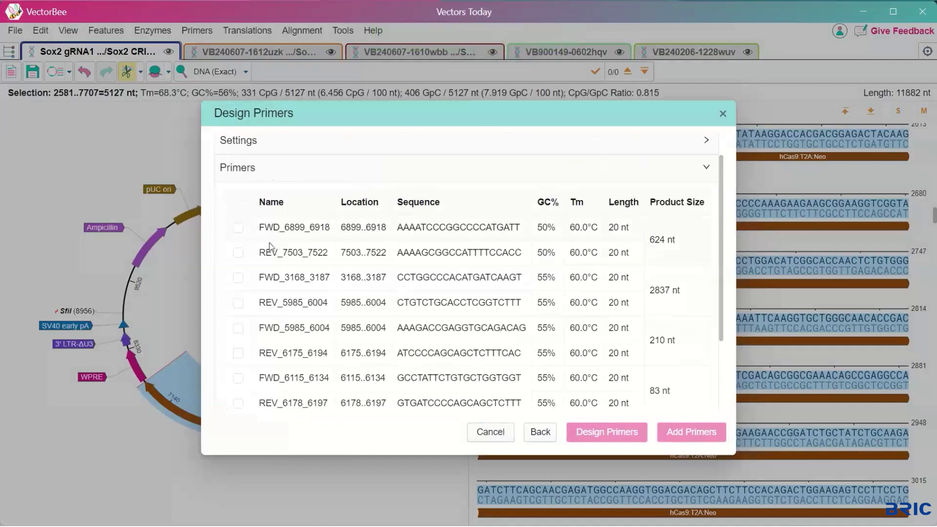
scroll(281, 289, "down", 1)
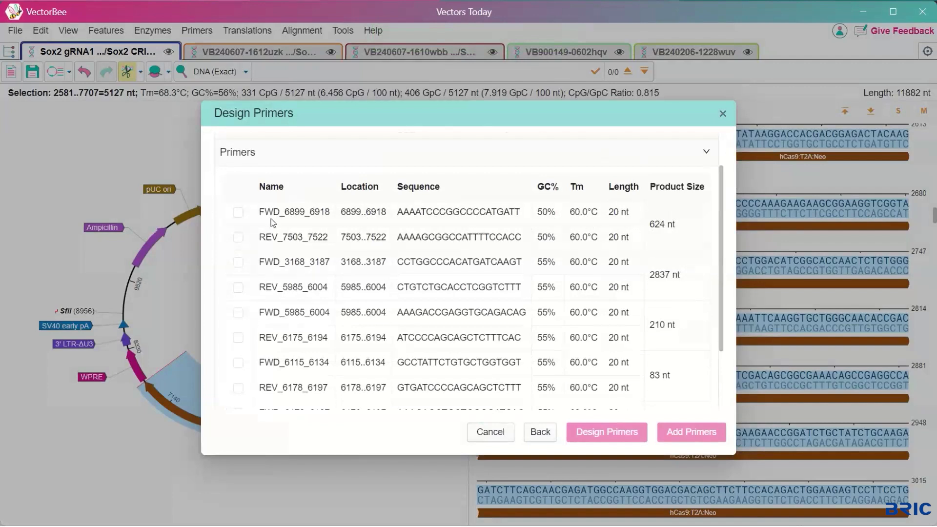
left_click(237, 213)
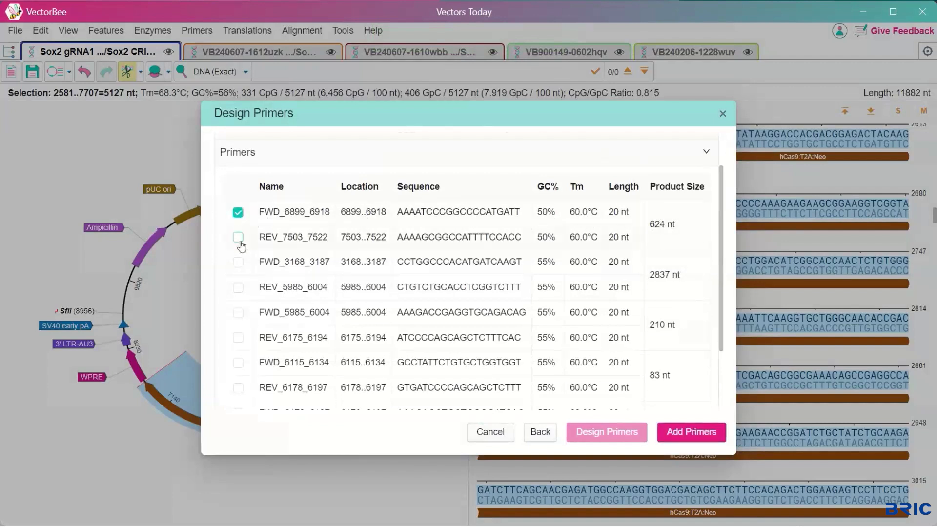
left_click(239, 239)
left_click(689, 433)
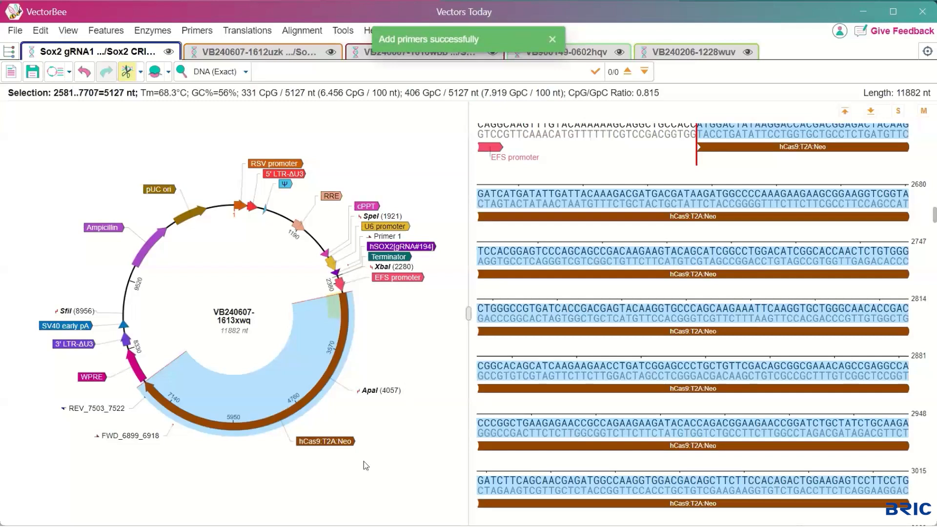
Locate the FWD_6899_6918 primer in the sequence and rename it as New Primer 1.
left_click(123, 437)
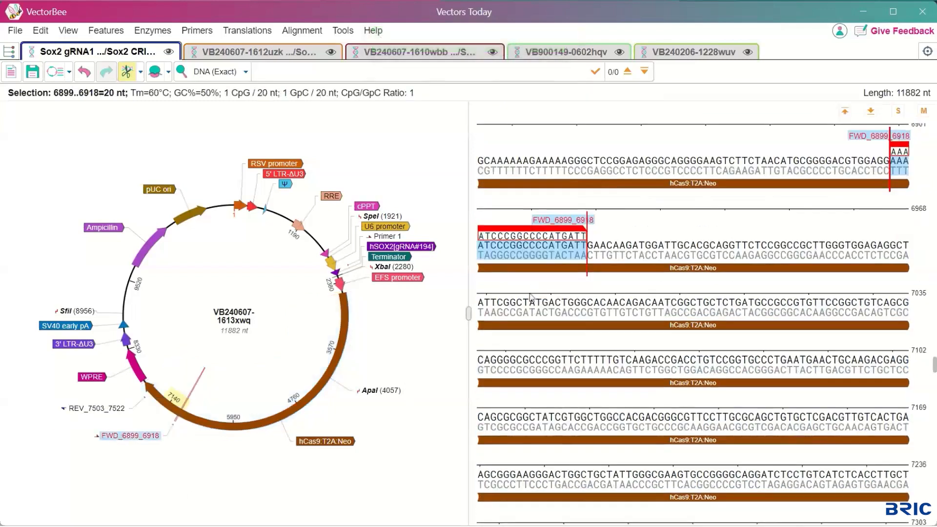
scroll(606, 336, "down", 6)
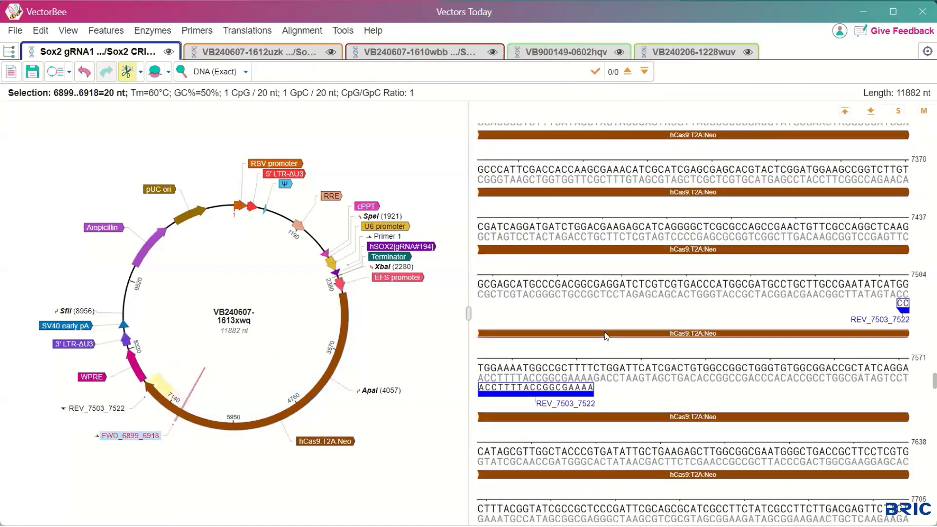
scroll(574, 395, "up", 3)
scroll(573, 394, "up", 5)
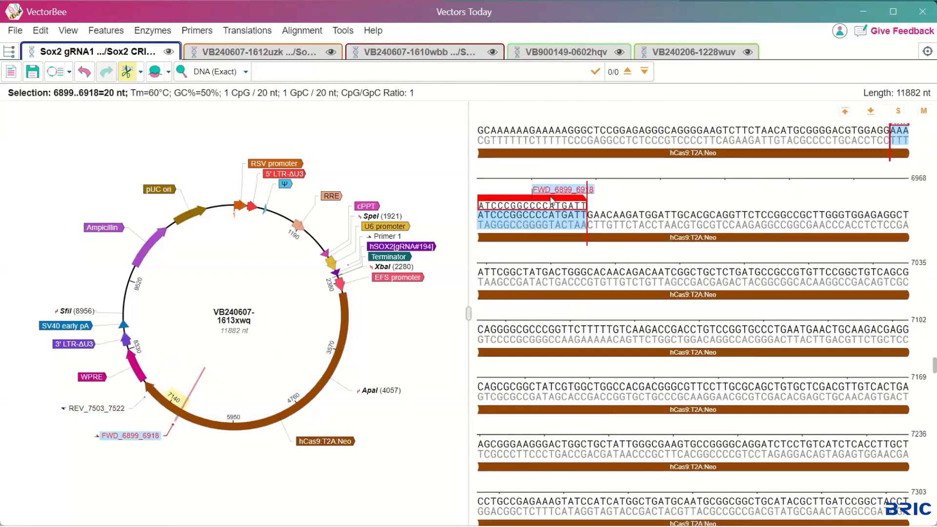
right_click(552, 200)
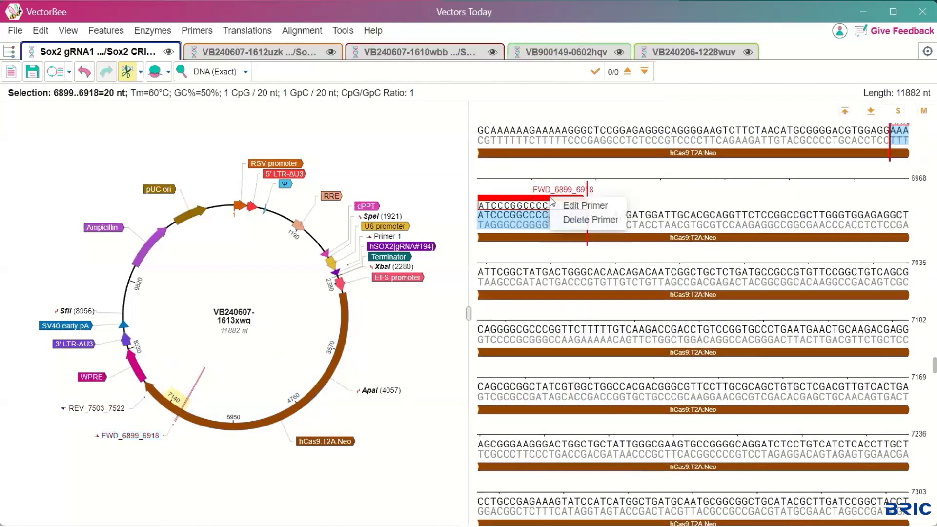
left_click(578, 206)
type("N")
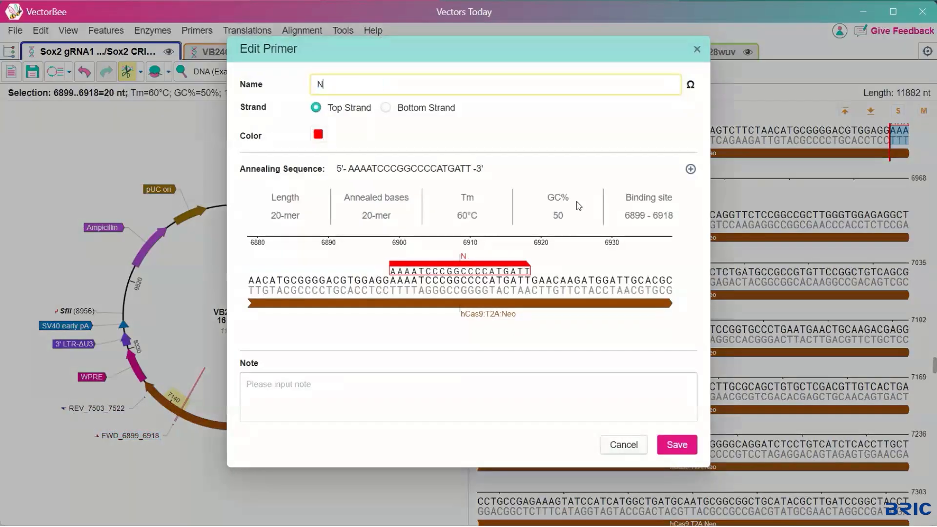
type("ew Primer 1")
left_click(677, 444)
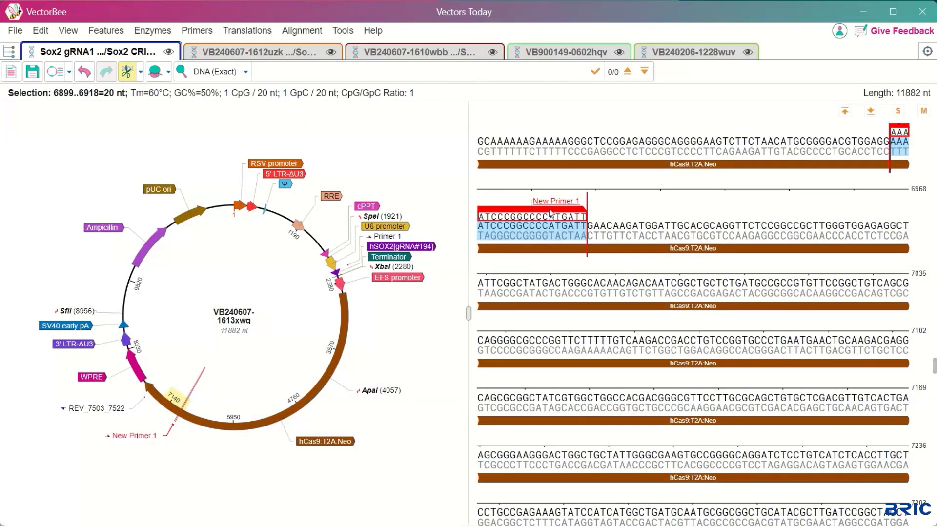
scroll(551, 214, "down", 1)
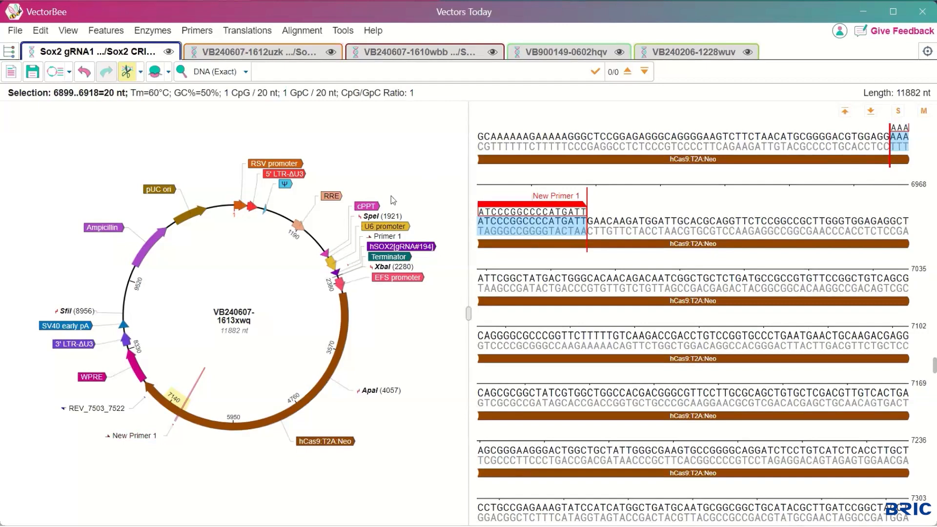
Set up a multiple sequence alignment named Sox2 Alignments and import the Sox2 gRNA1 project into it.
left_click(311, 32)
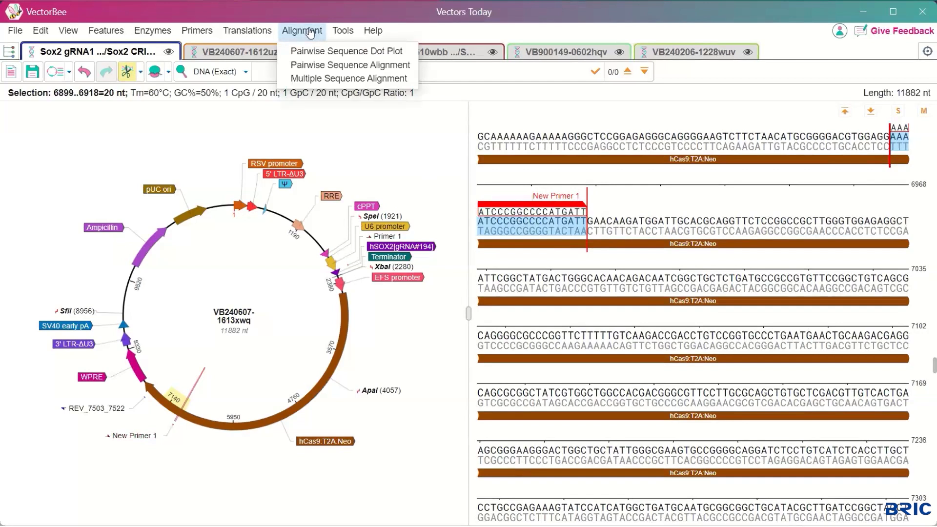
left_click(328, 79)
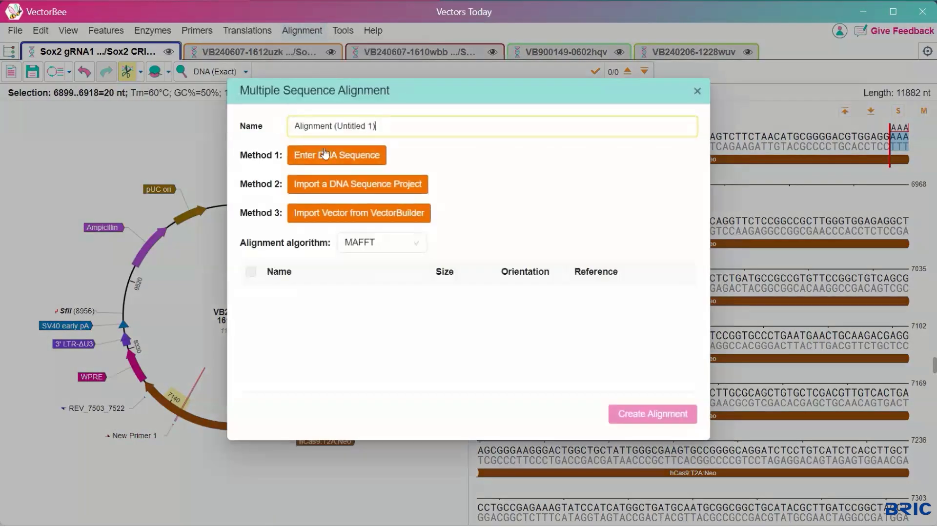
triple_click(320, 131)
type("Sox2 Alignments")
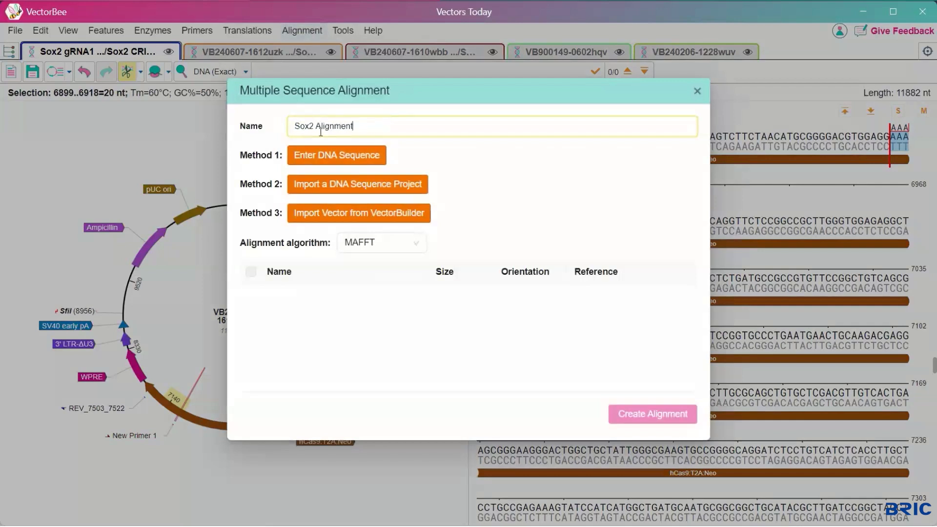
left_click(335, 184)
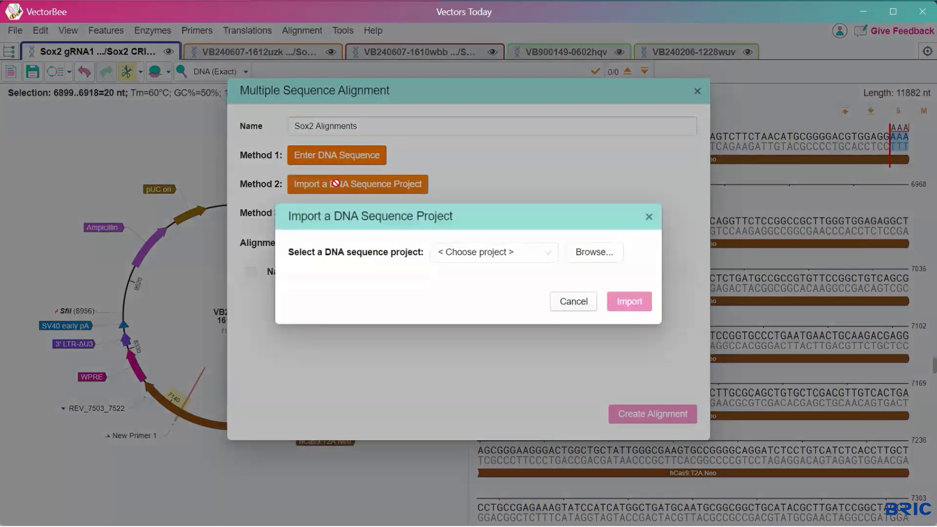
left_click(495, 253)
left_click(484, 361)
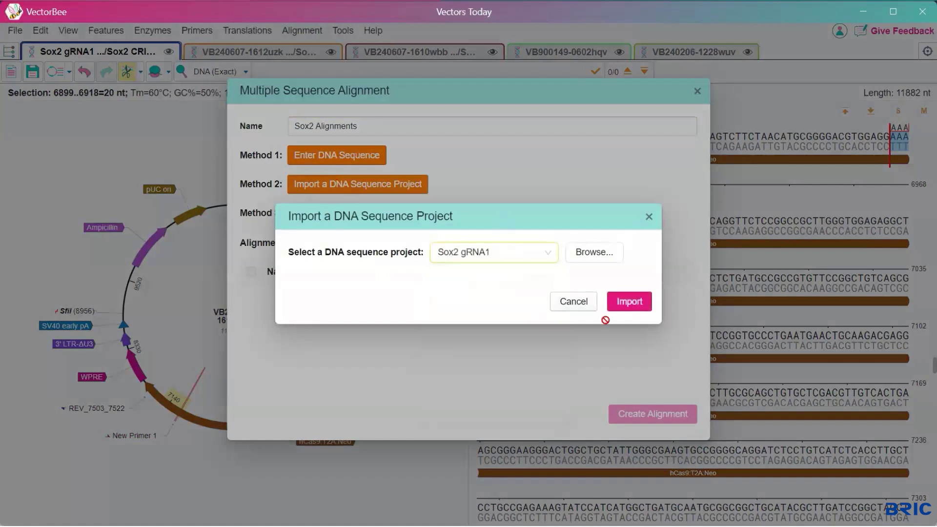
left_click(625, 302)
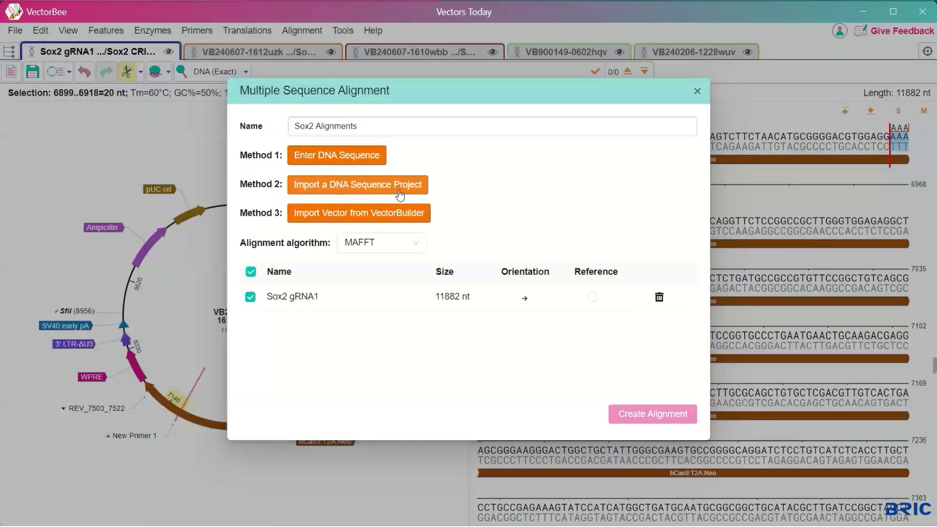
left_click(371, 184)
left_click(483, 252)
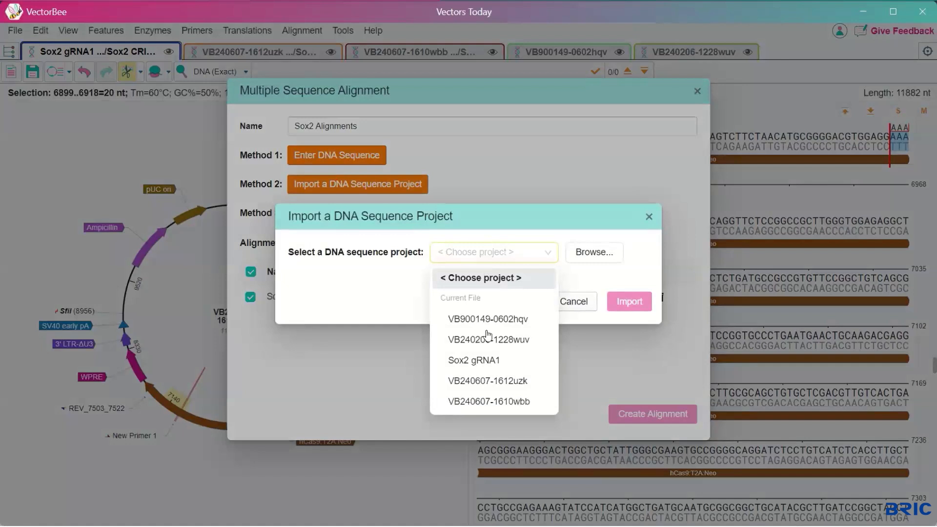
left_click(494, 382)
left_click(629, 302)
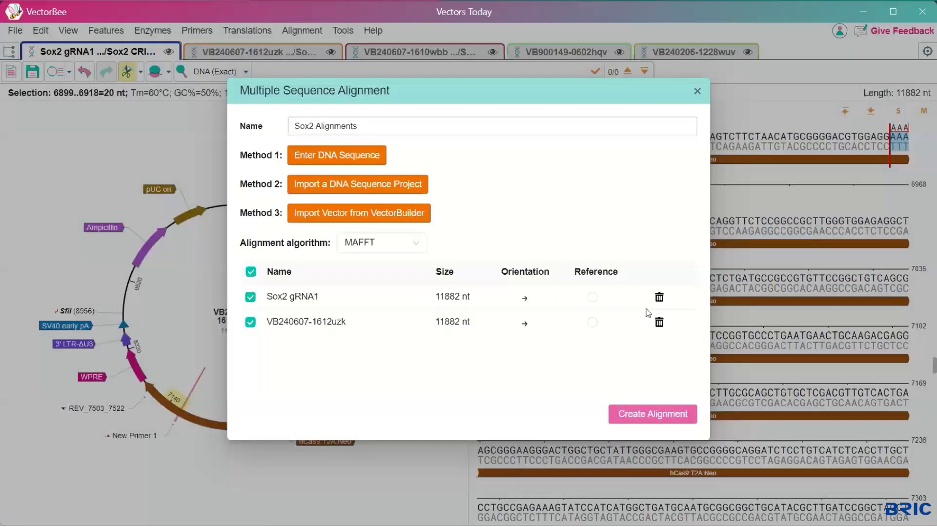
left_click(411, 184)
left_click(480, 255)
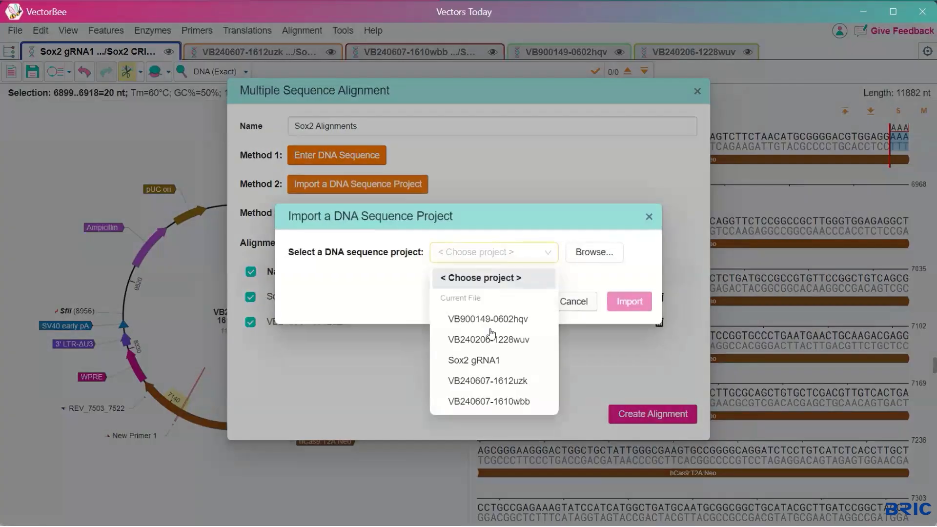
left_click(494, 402)
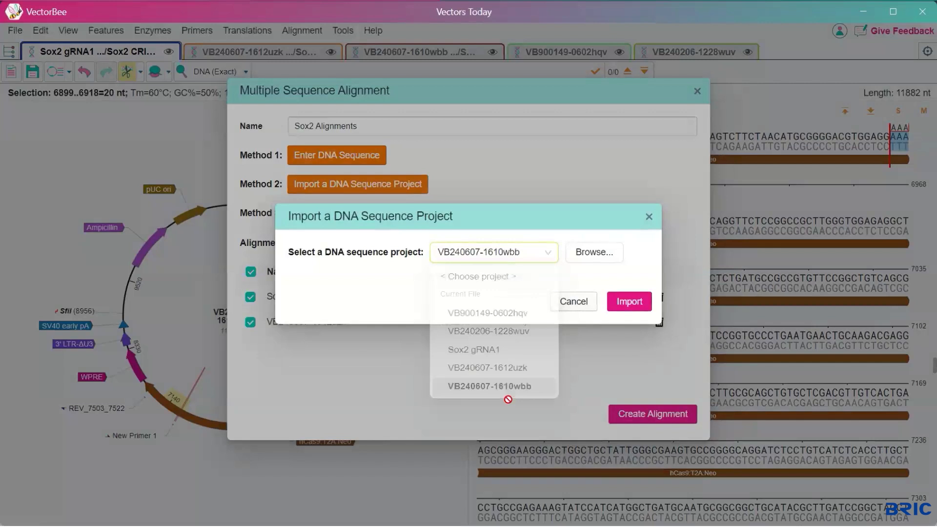
left_click(629, 302)
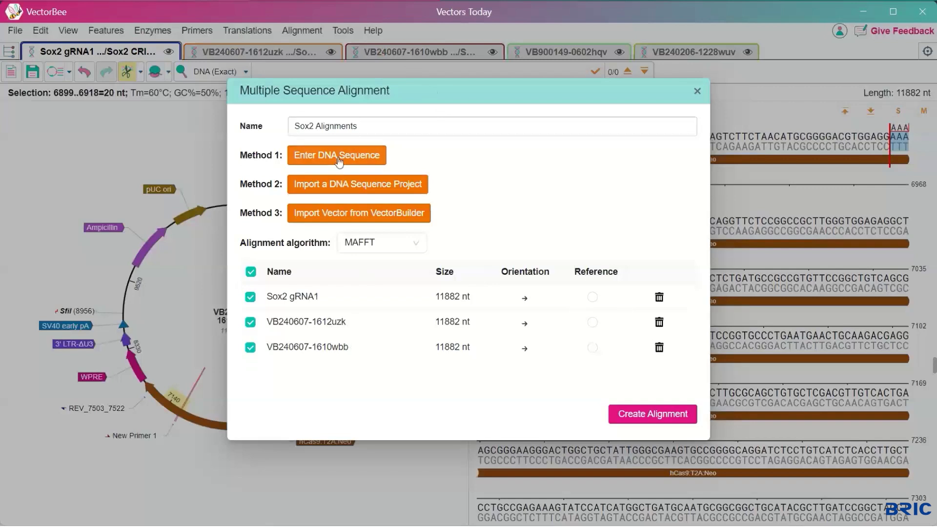
left_click(363, 189)
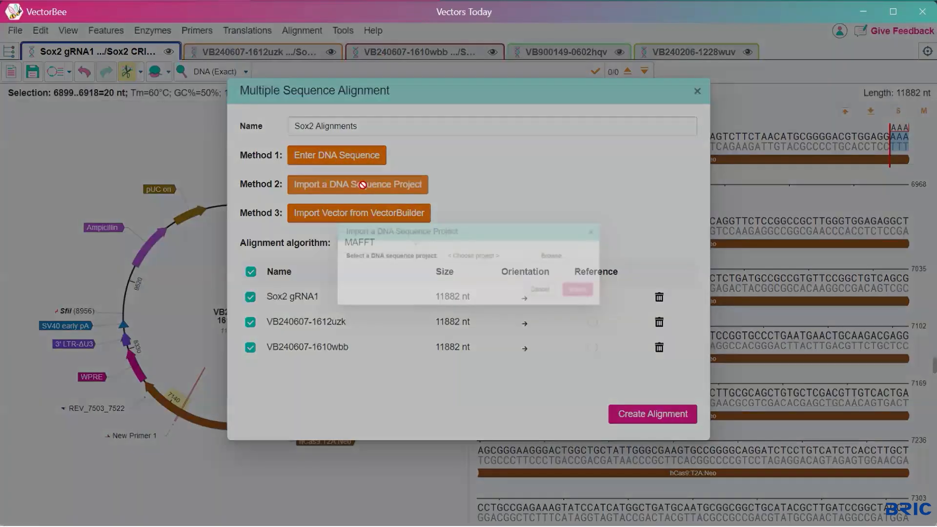
left_click(474, 257)
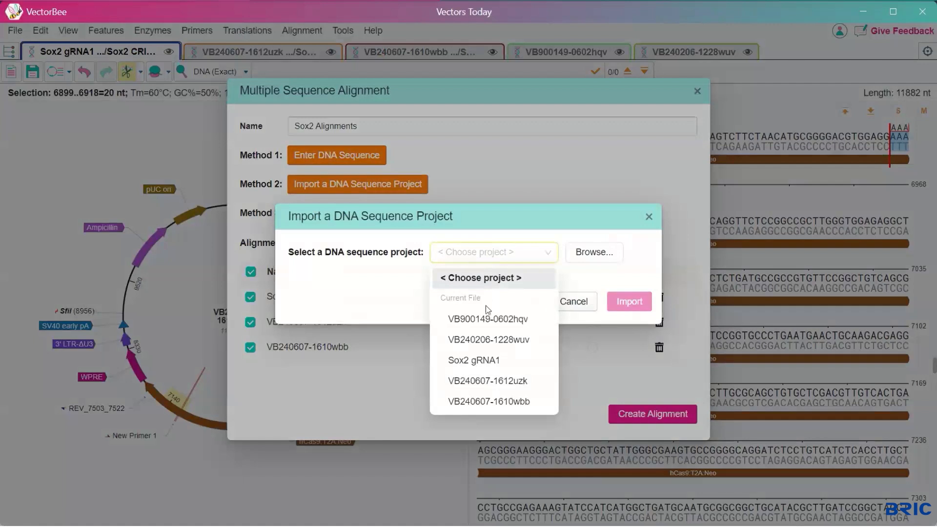
left_click(478, 319)
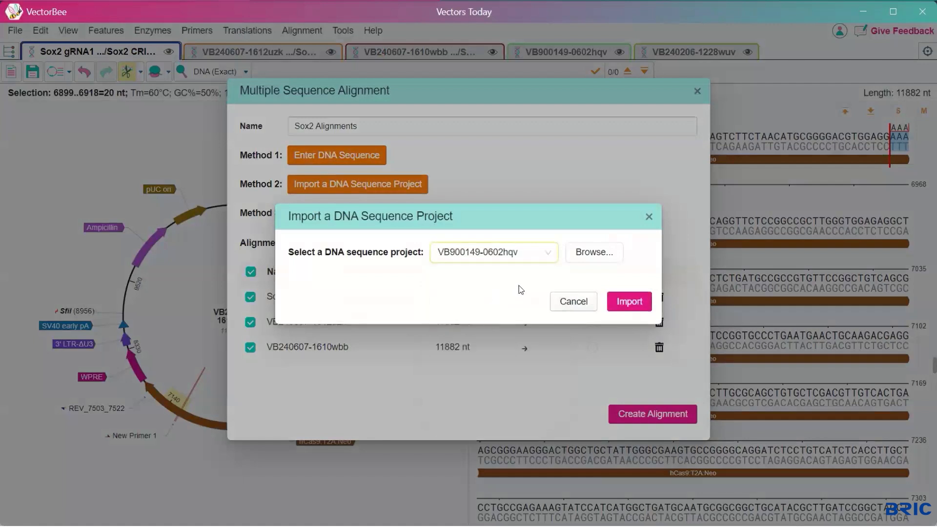
left_click(628, 304)
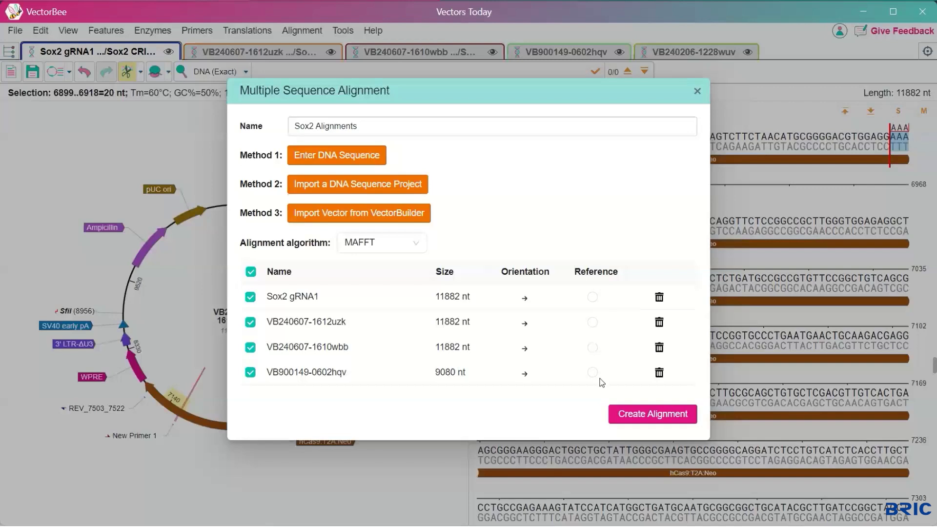
left_click(659, 417)
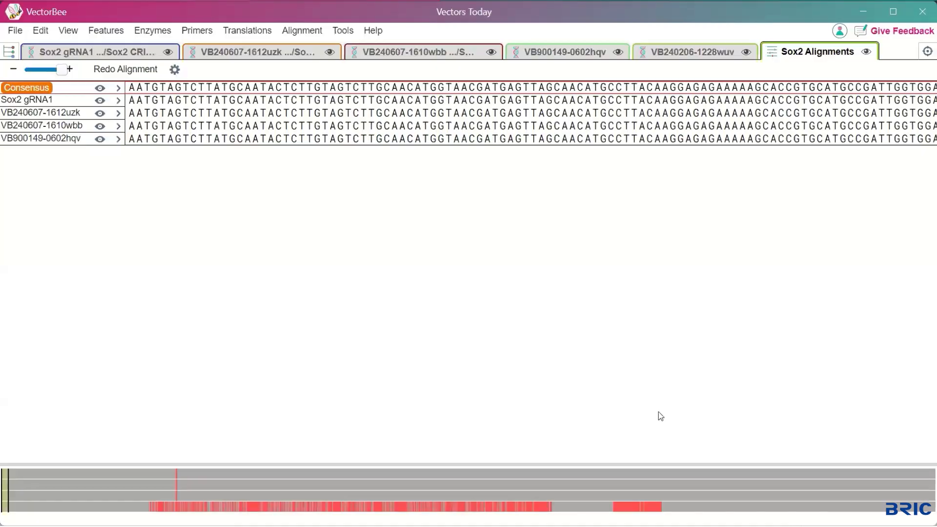
left_click(38, 72)
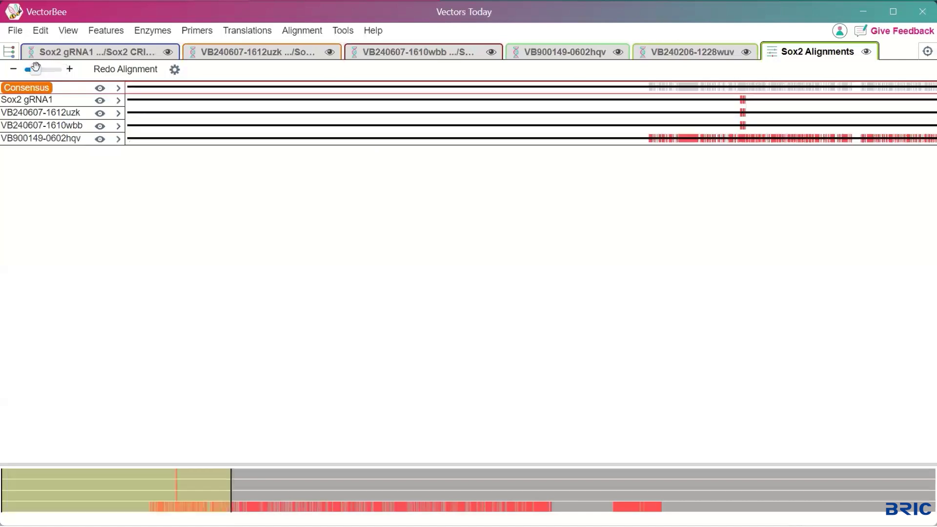
left_click(61, 71)
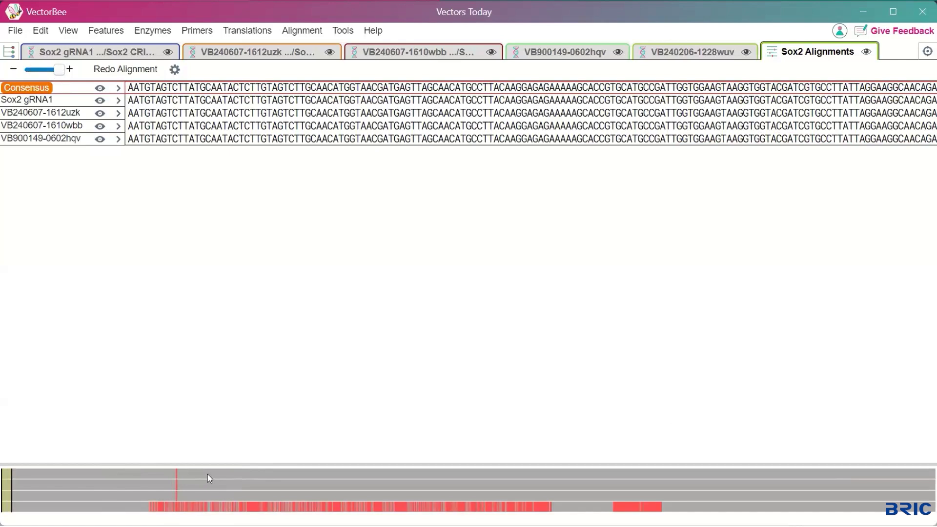
left_click(175, 473)
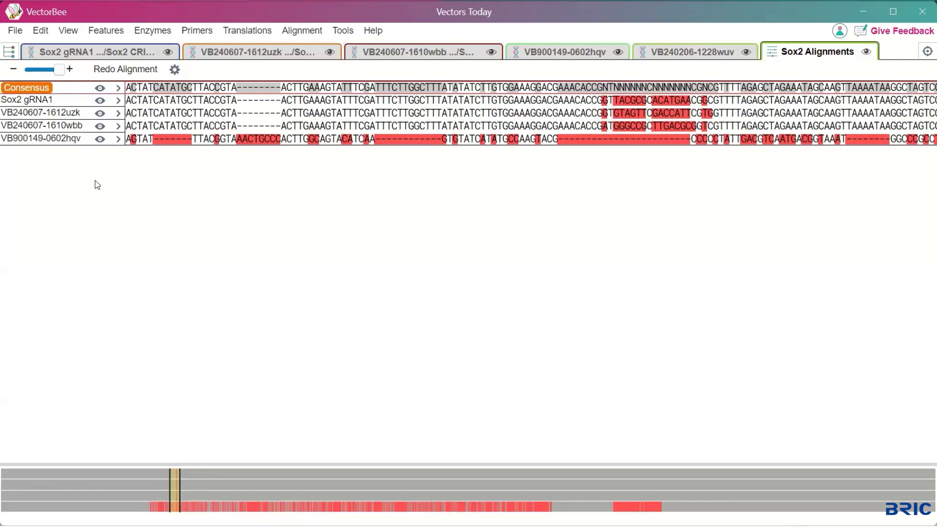
left_click(100, 101)
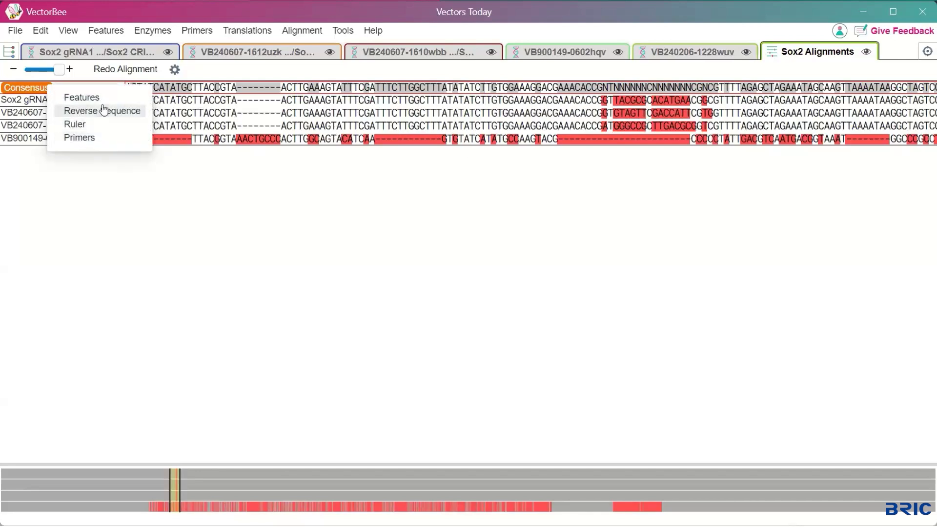
left_click(105, 98)
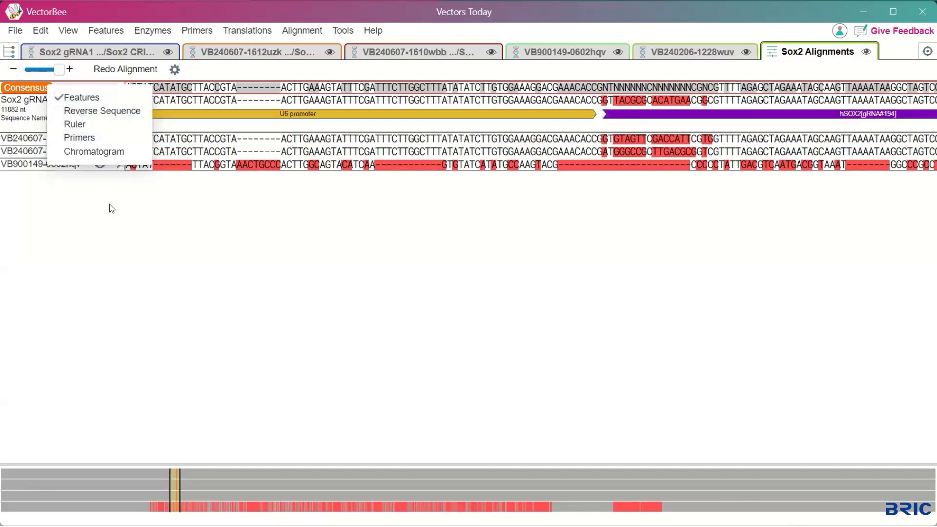
left_click(112, 208)
left_click(101, 141)
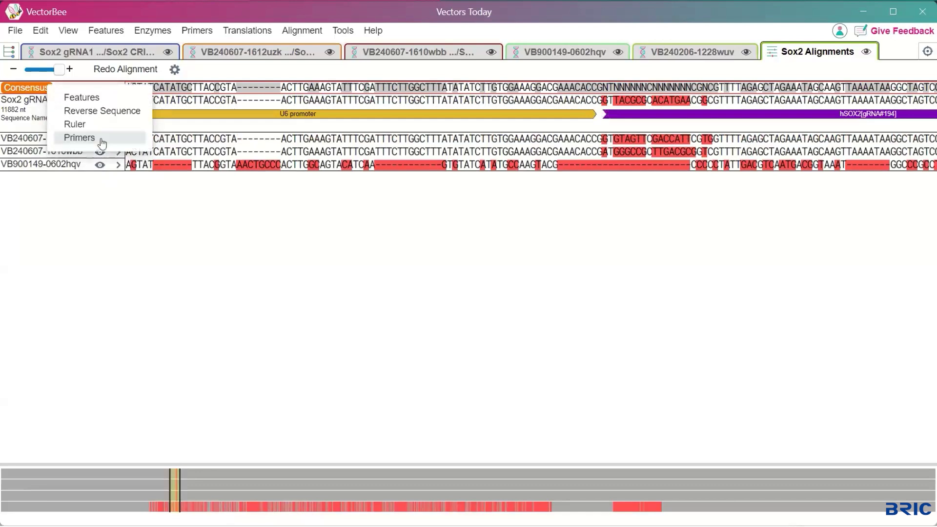
left_click(82, 97)
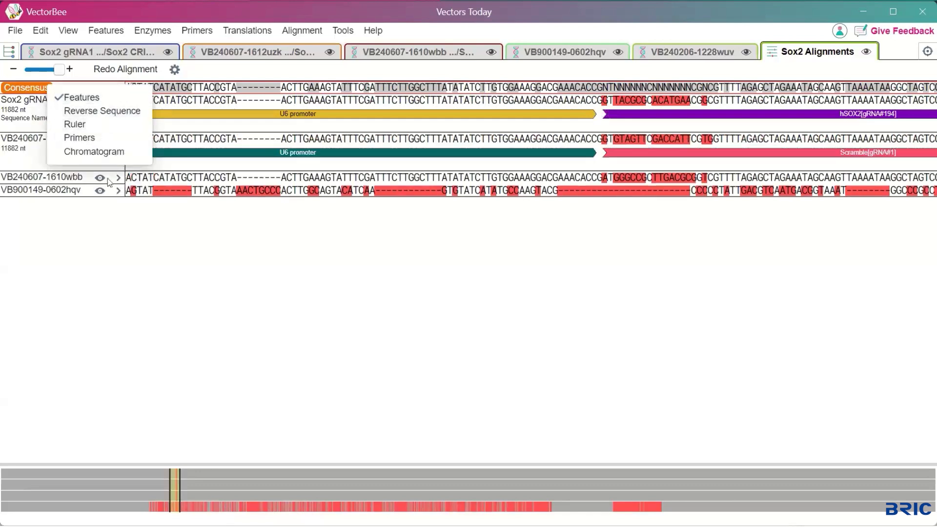
left_click(101, 179)
left_click(104, 119)
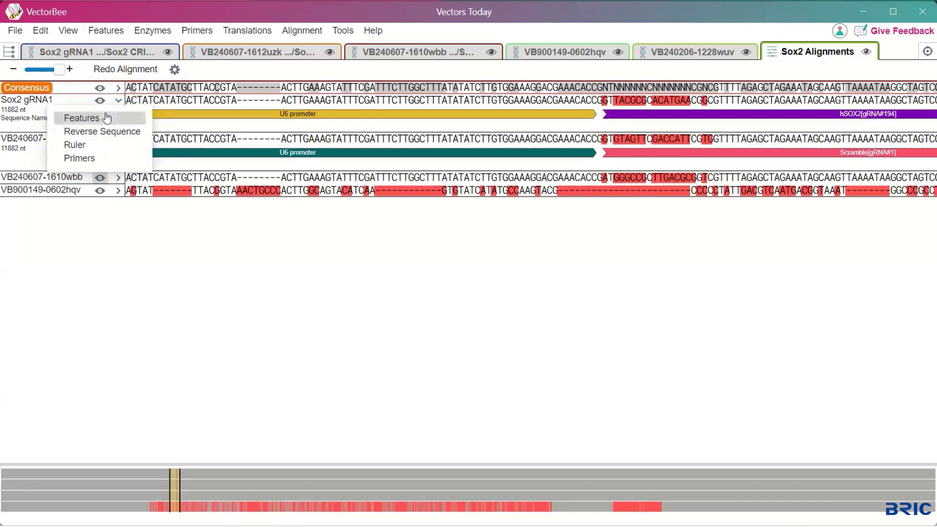
left_click(99, 216)
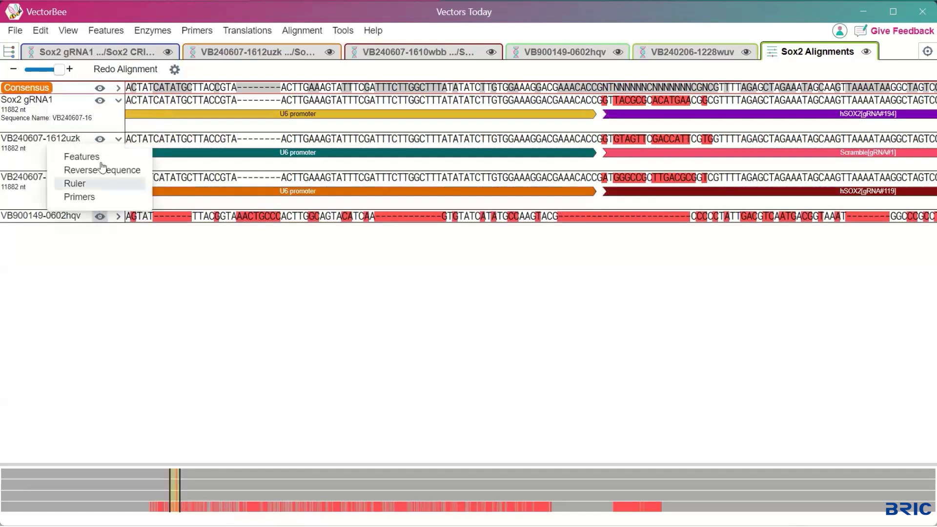
left_click(101, 157)
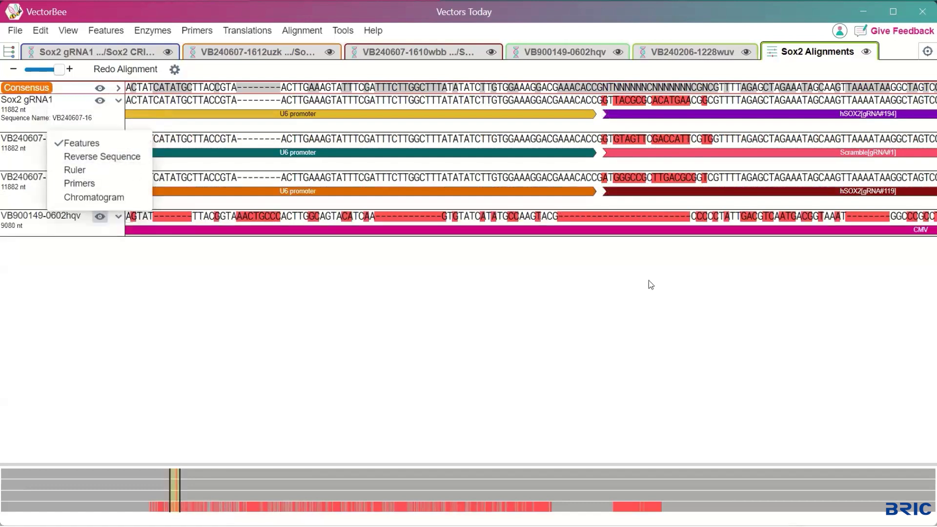
scroll(648, 280, "right", 5)
scroll(648, 280, "left", 3)
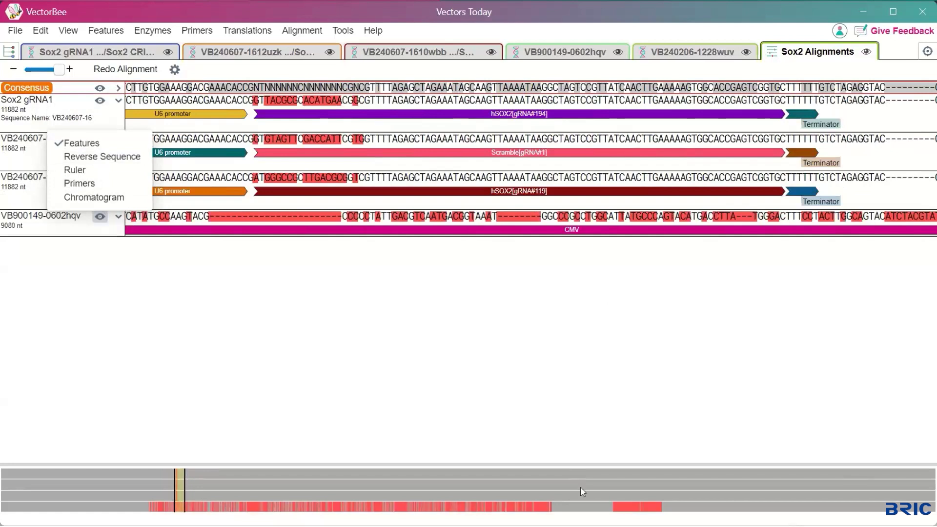
Examine the four aligned sequences within the hCas9:T2A:Neo and Neo region between the two mismatch blocks.
left_click(583, 507)
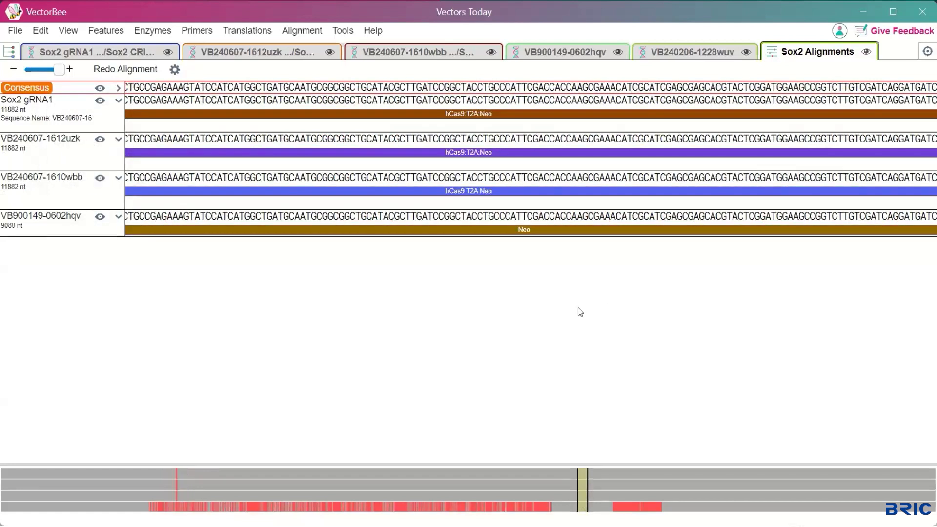
scroll(578, 307, "right", 8)
scroll(578, 308, "left", 16)
scroll(578, 308, "left", 1)
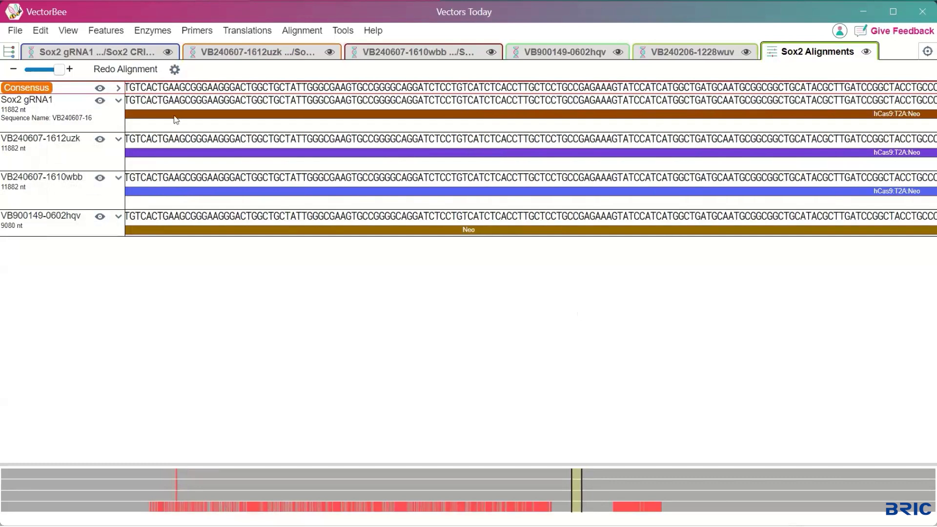
Zoom out the alignment and compare the four vectors' features from pUC ori back through Ampicillin, WPRE and hCas9:T2A:Neo.
left_click(46, 71)
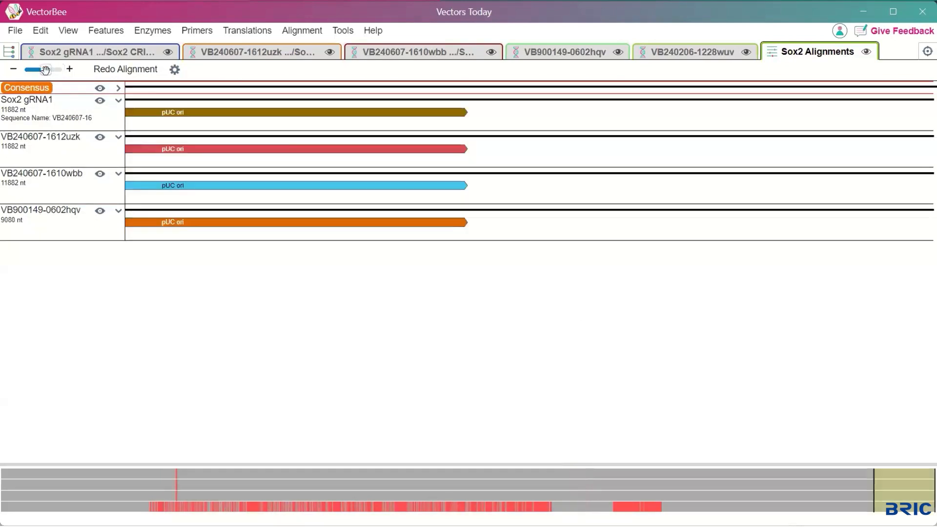
scroll(351, 282, "left", 8)
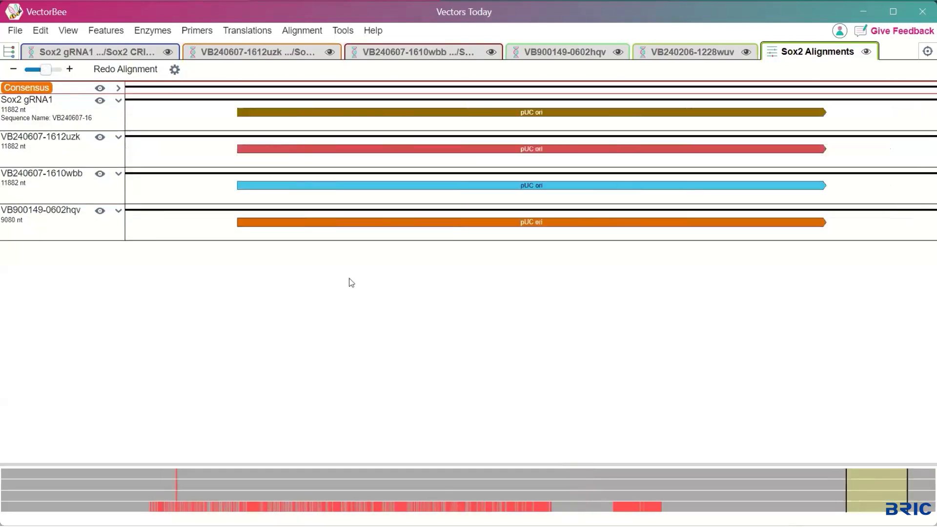
scroll(352, 282, "left", 8)
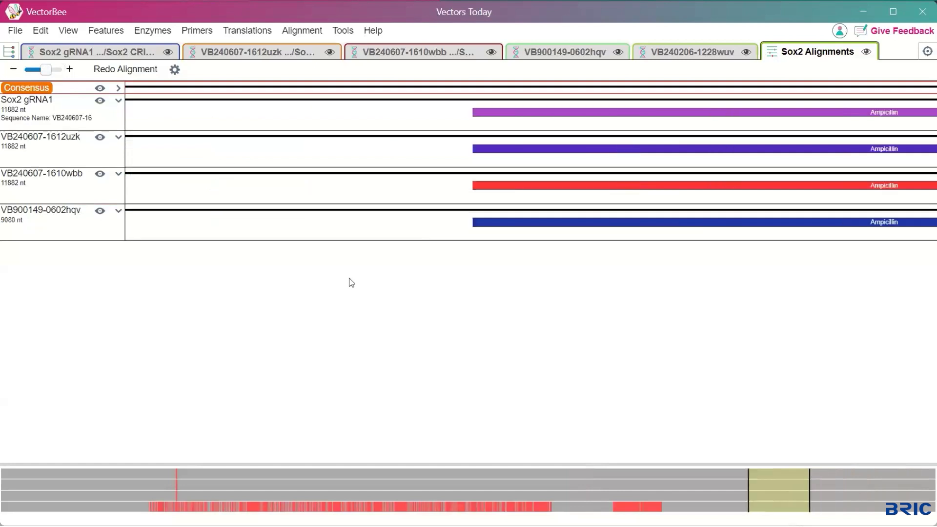
scroll(351, 282, "left", 6)
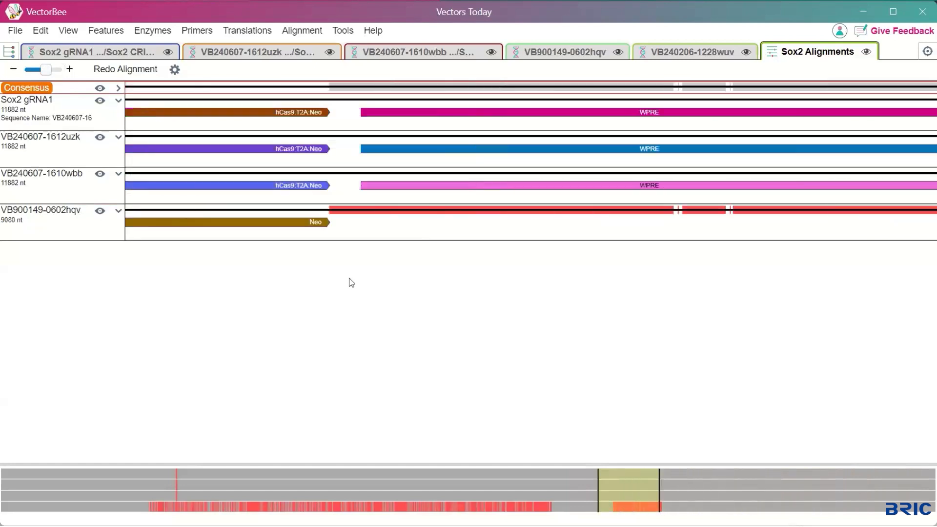
scroll(351, 283, "left", 8)
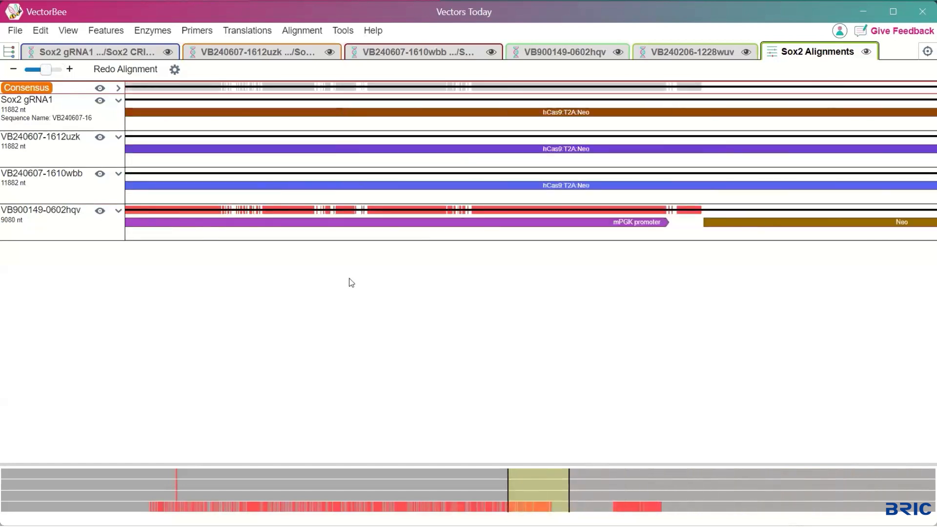
scroll(351, 282, "left", 8)
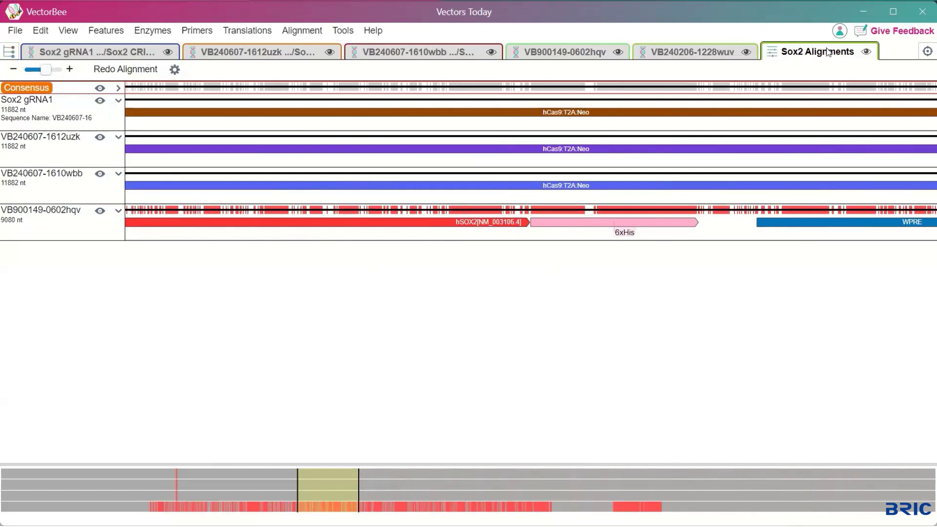
Open the Project Dashboard from the Sox2 Alignments project.
left_click(11, 51)
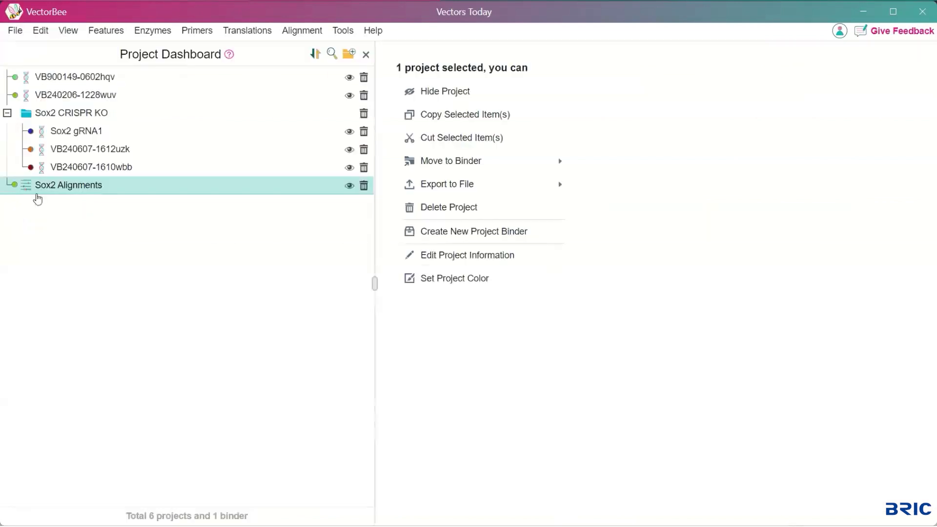